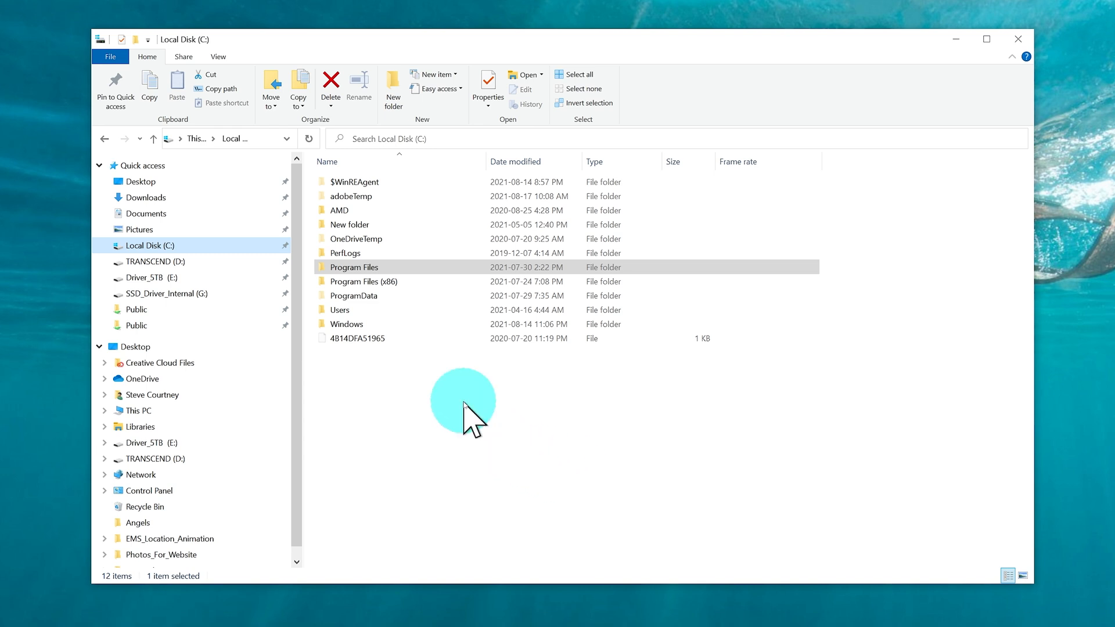
# - Browse from Program Files on drive C into the Maxon Cinema 4D R24 folder and its Exchange Plugins folder
pyautogui.click(317, 268)
pyautogui.doubleClick(323, 268)
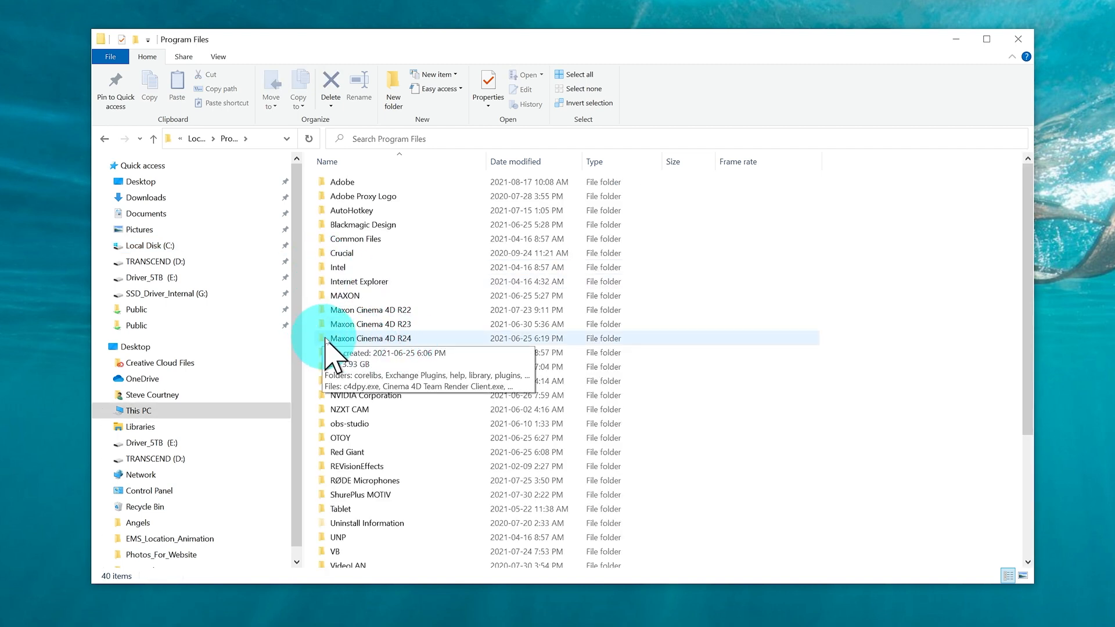
pyautogui.doubleClick(326, 342)
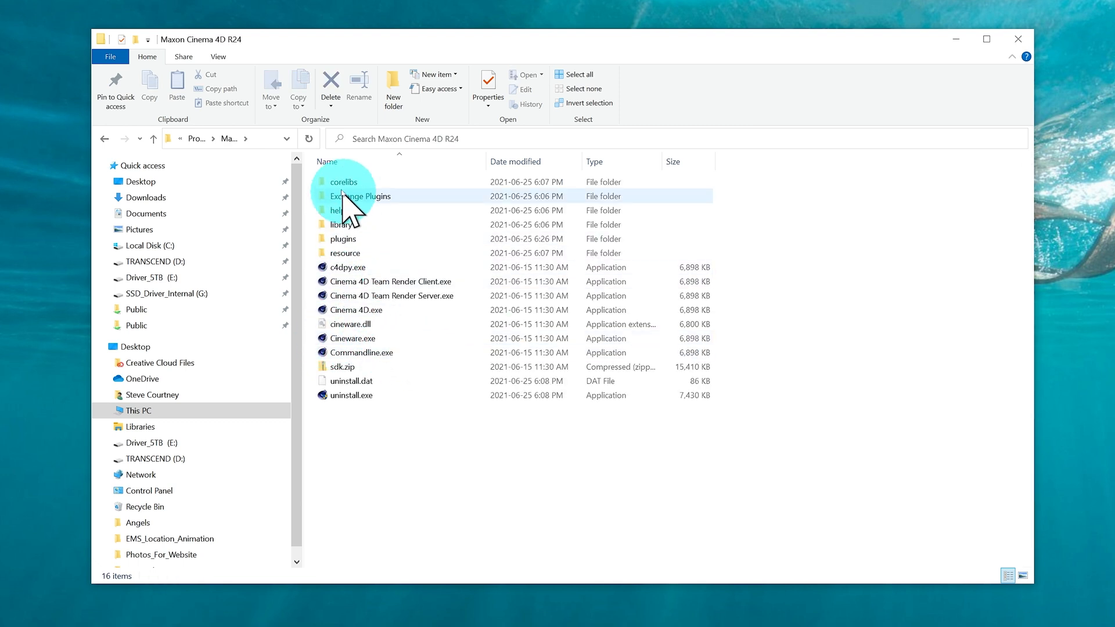
pyautogui.click(324, 198)
pyautogui.doubleClick(323, 198)
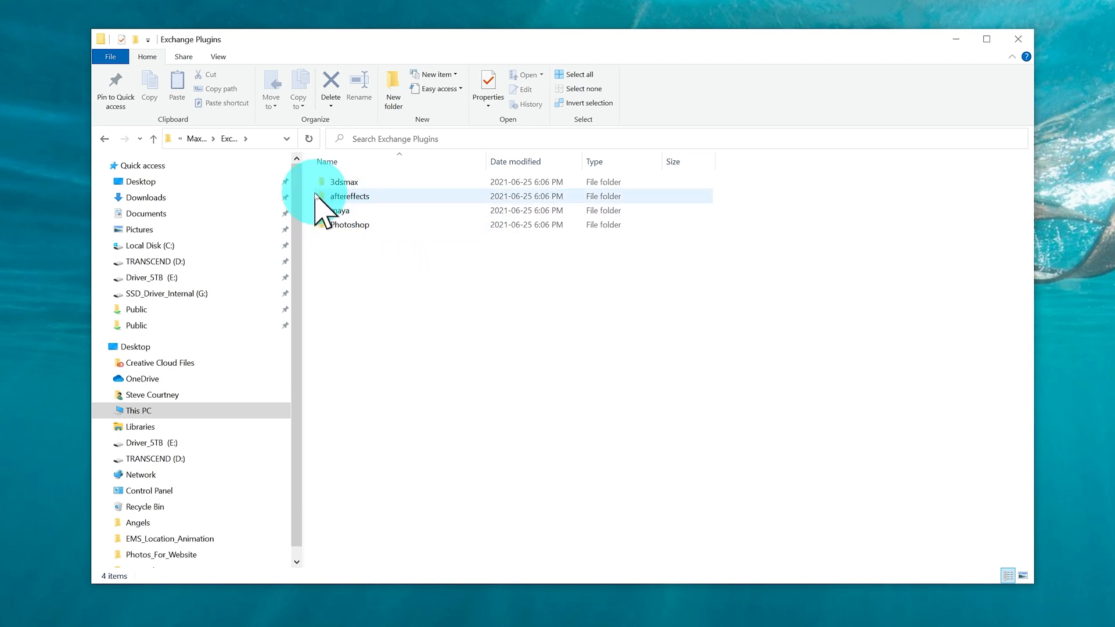
# - Open the aftereffects plugin folder down through Importer and Win to the CS_CC folder
pyautogui.click(324, 198)
pyautogui.doubleClick(323, 198)
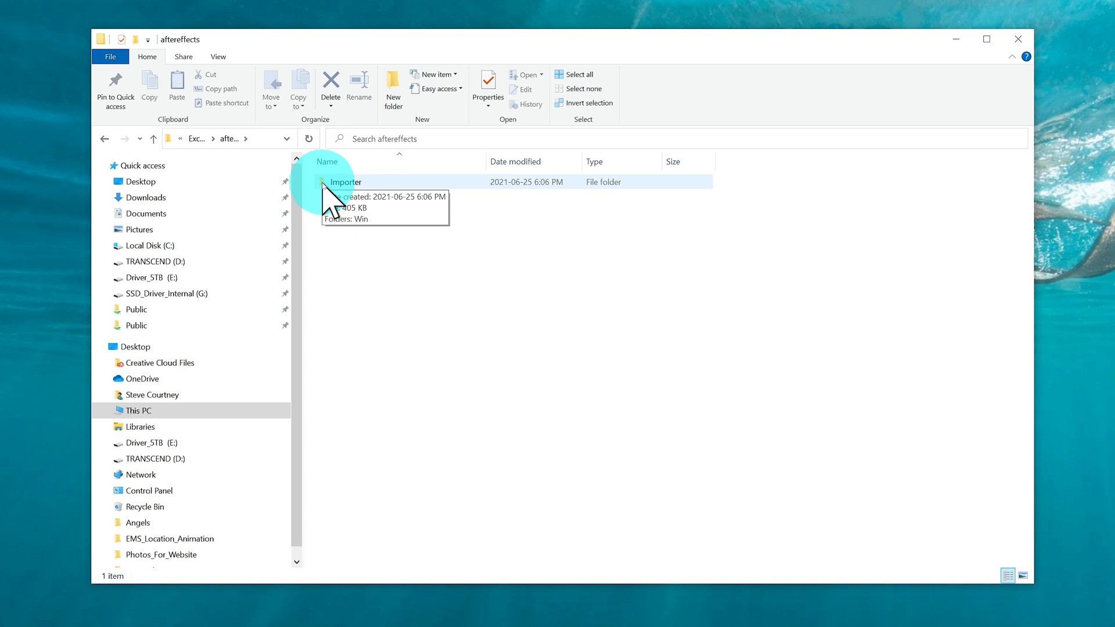
pyautogui.doubleClick(323, 183)
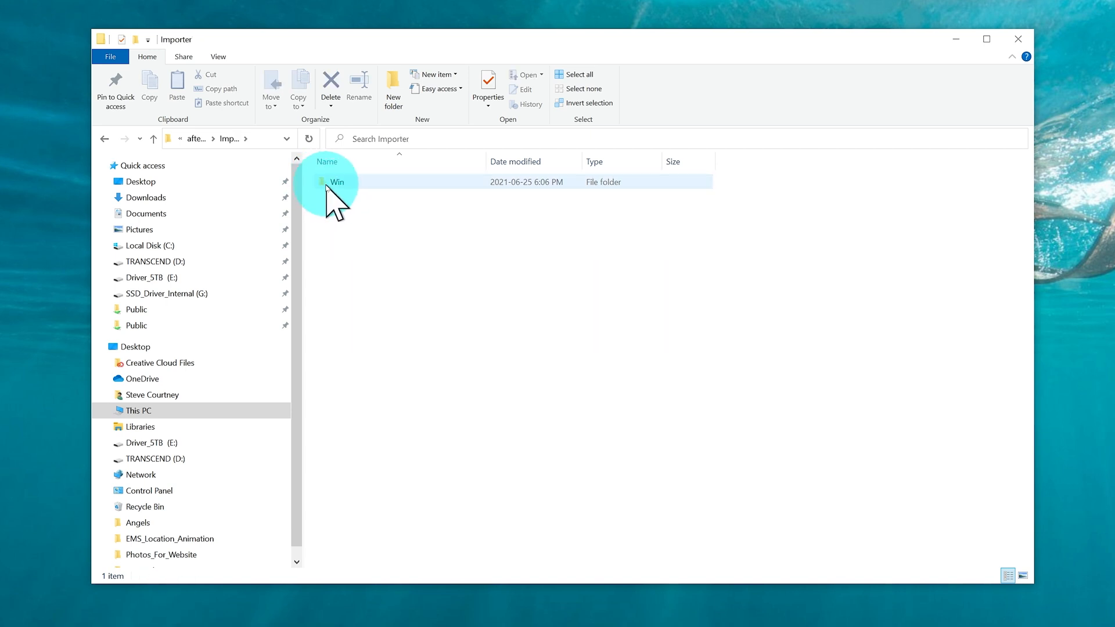
pyautogui.doubleClick(324, 184)
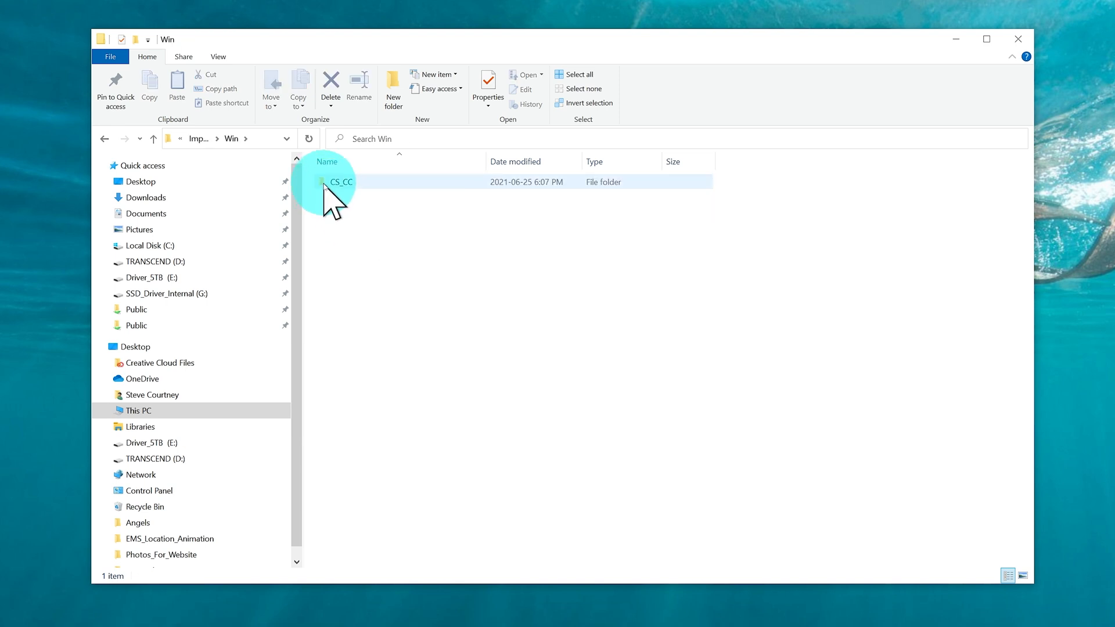
pyautogui.click(324, 184)
pyautogui.doubleClick(324, 185)
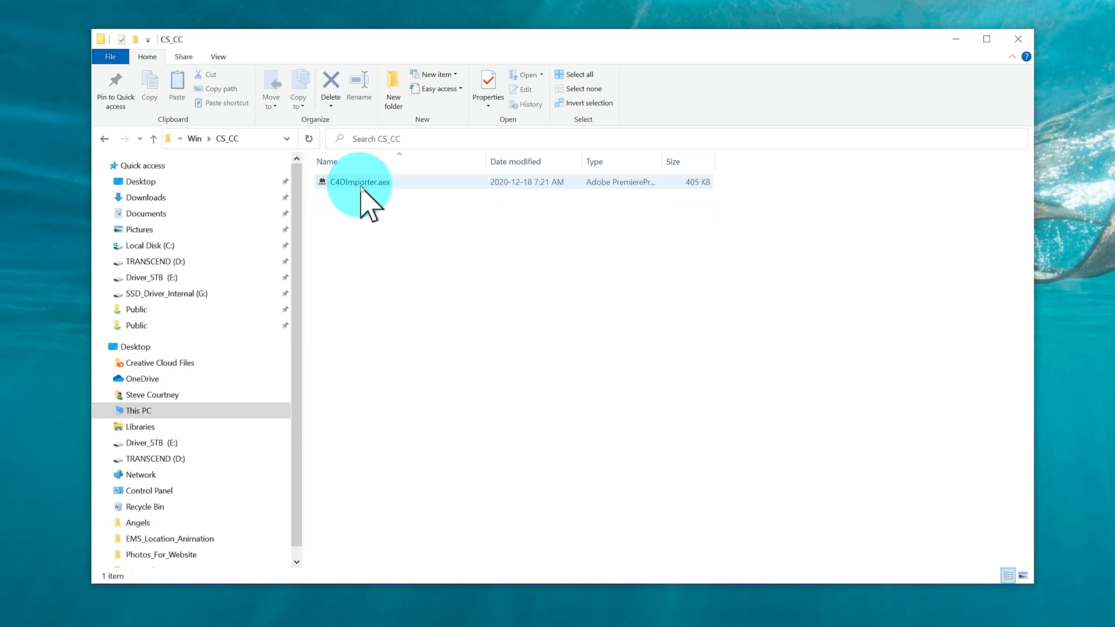
# - Copy the C4DImporter.aex file and paste it onto the desktop
pyautogui.rightClick(360, 185)
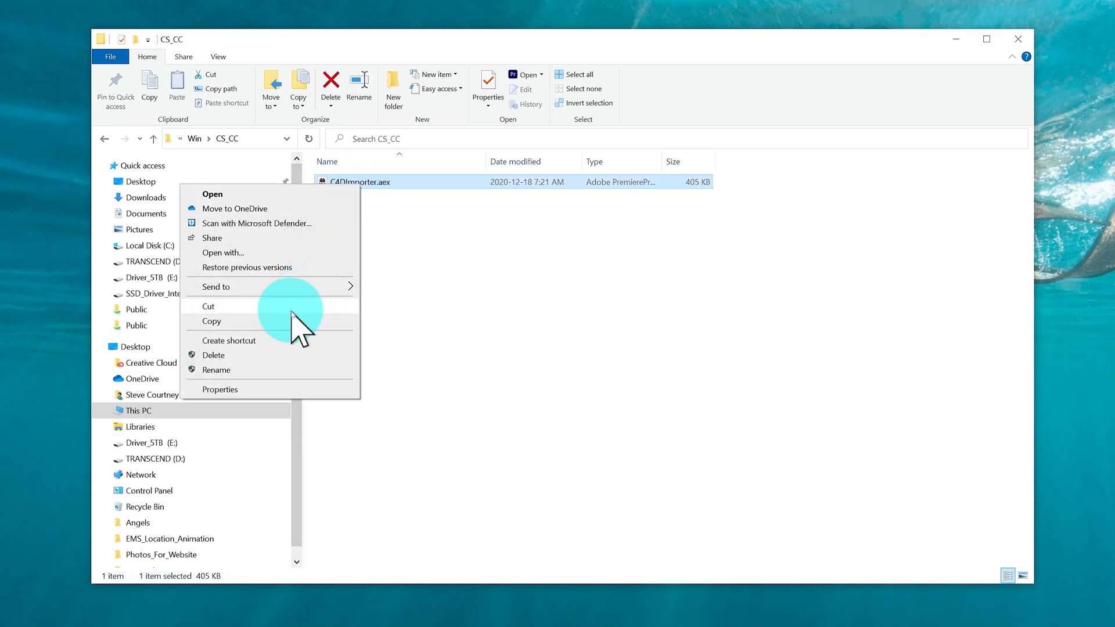
pyautogui.click(293, 320)
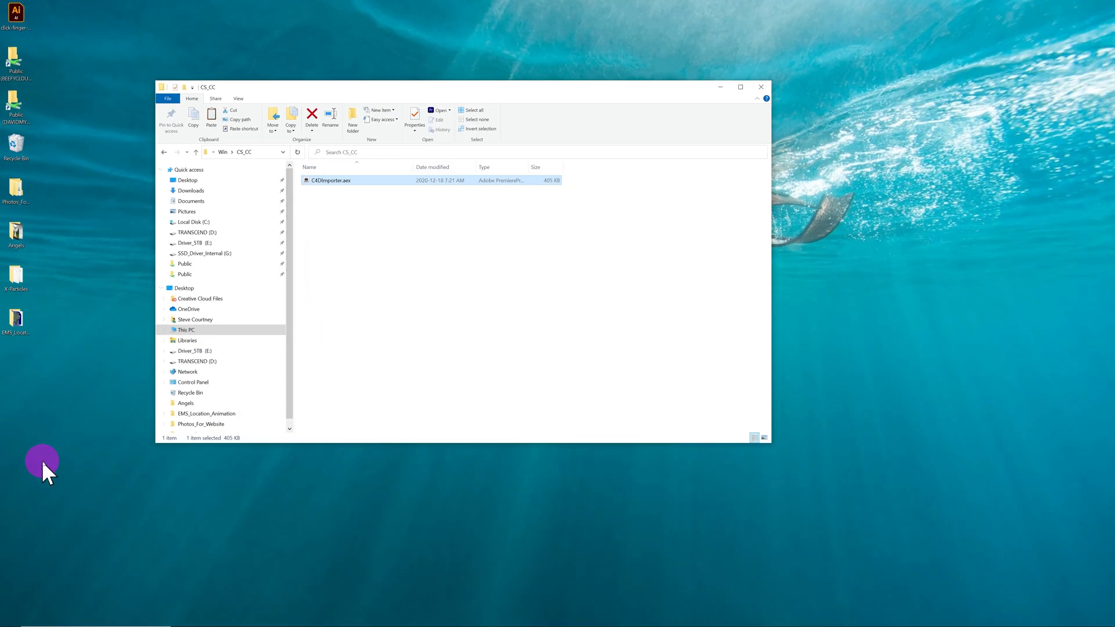
pyautogui.rightClick(43, 462)
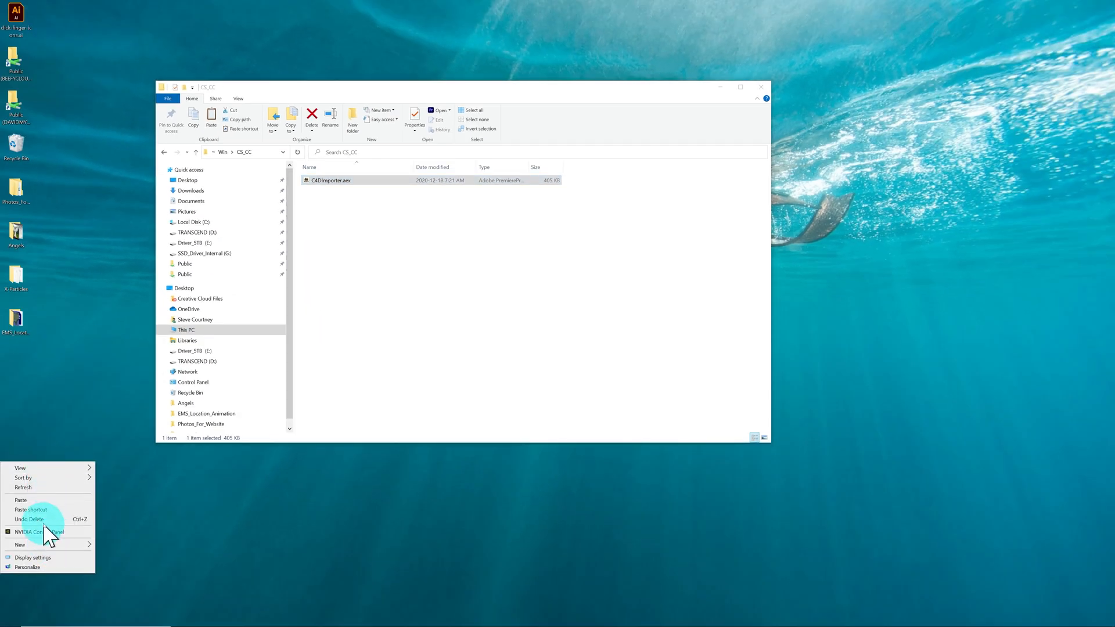
pyautogui.click(37, 499)
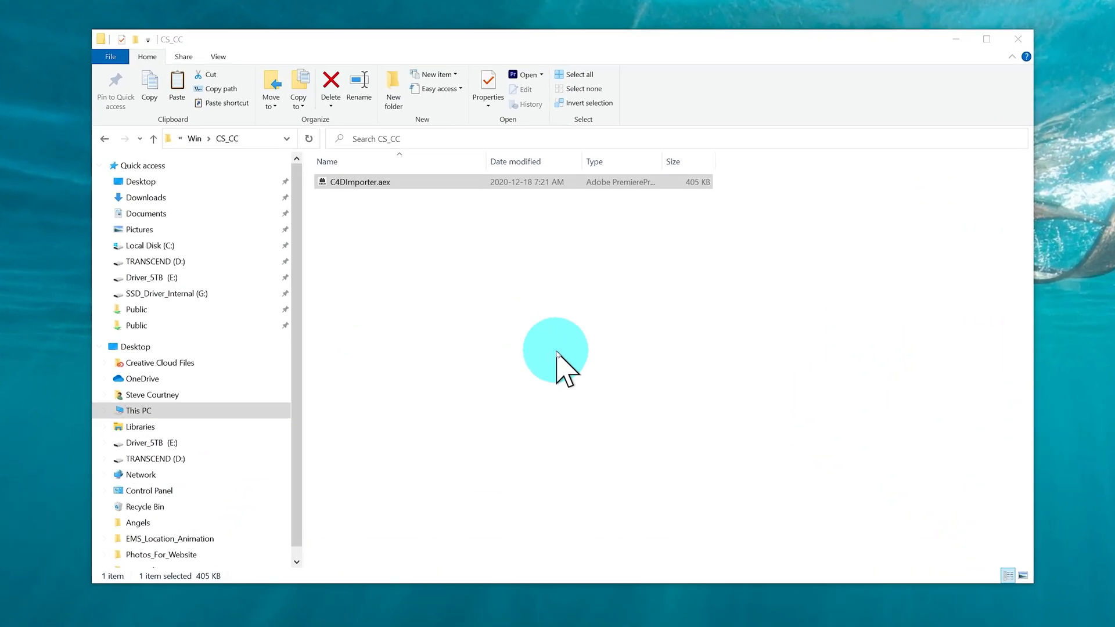
# - Browse on drive C to Program Files, Adobe, Adobe After Effects 2021, Support Files, and open the Plug-ins folder
pyautogui.click(147, 248)
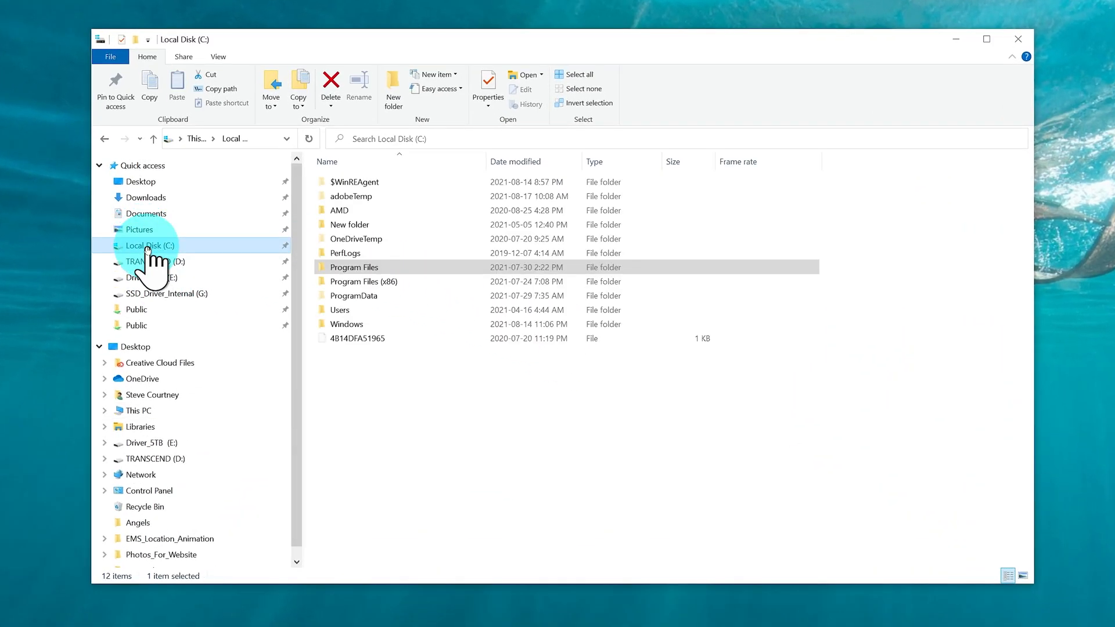
pyautogui.doubleClick(324, 270)
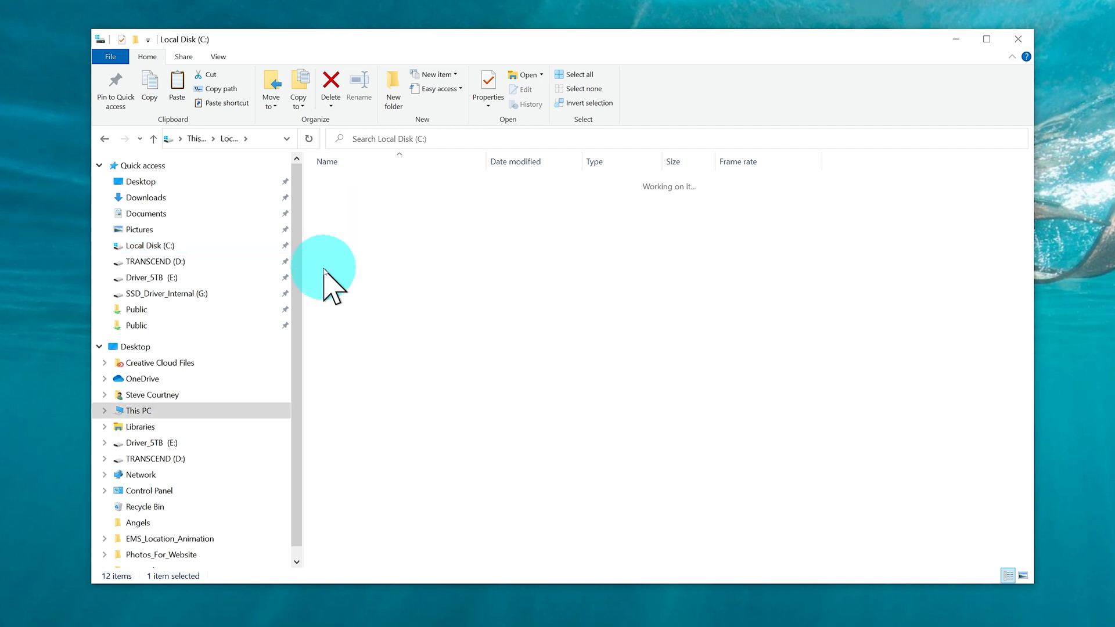
pyautogui.doubleClick(337, 182)
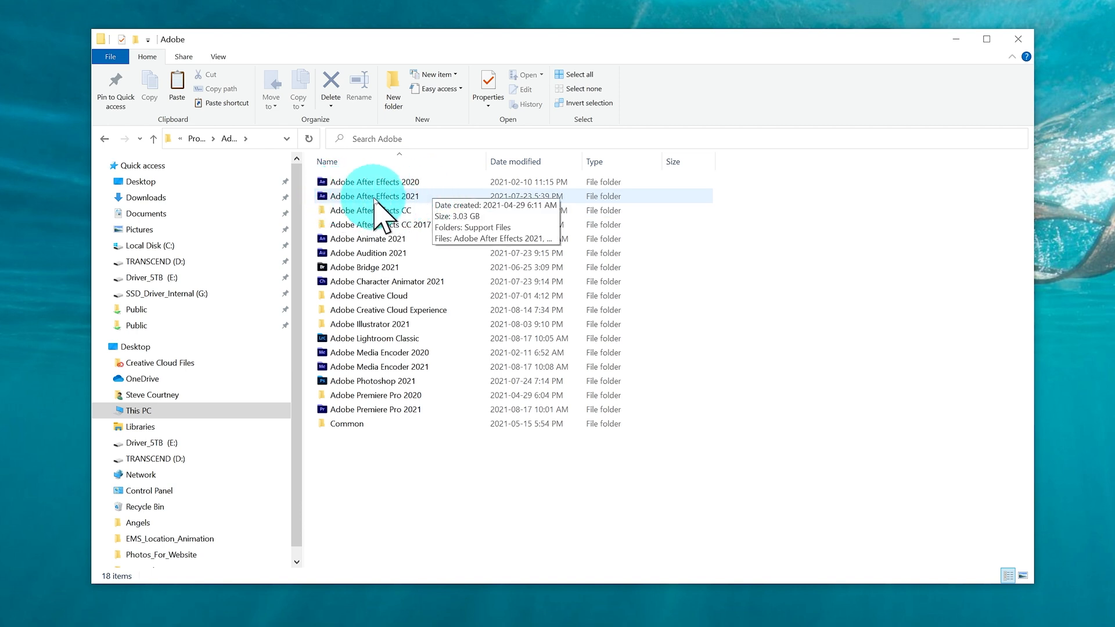
pyautogui.click(323, 197)
pyautogui.doubleClick(323, 197)
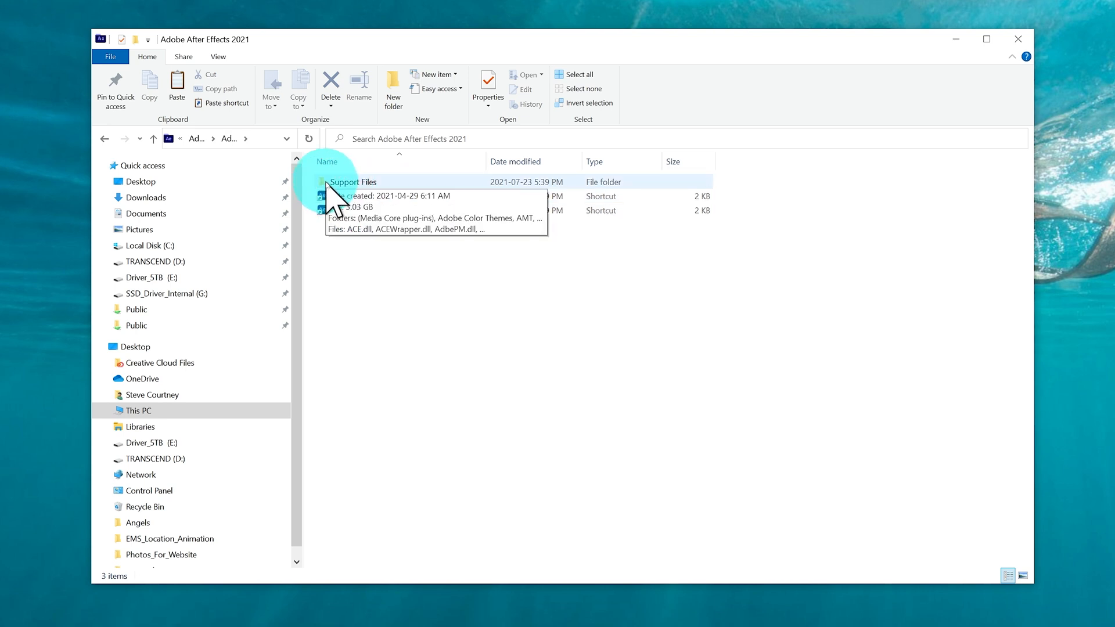
pyautogui.doubleClick(327, 183)
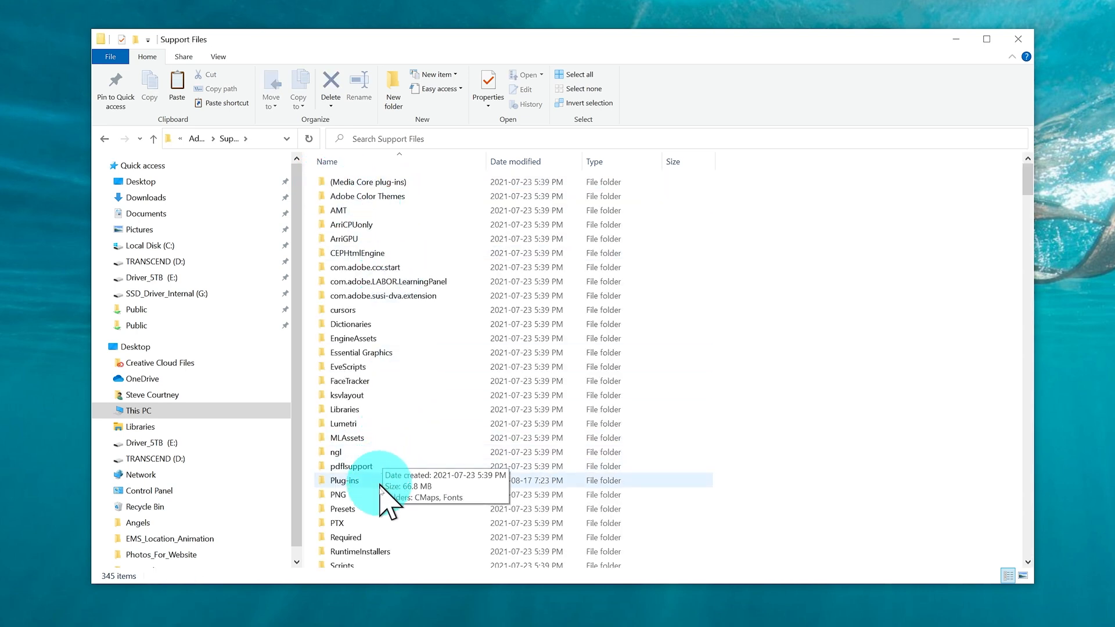
pyautogui.doubleClick(328, 481)
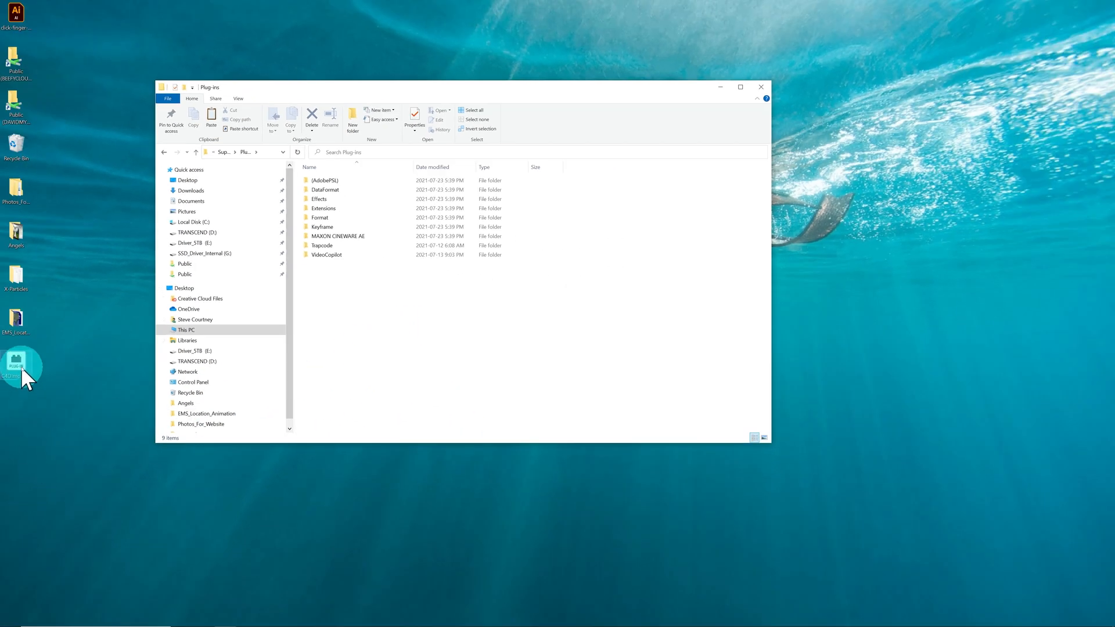
# - Move the desktop copy of C4DImporter.aex into the After Effects Plug-ins folder, granting administrator permission
pyautogui.moveTo(21, 367); pyautogui.dragTo(406, 346)
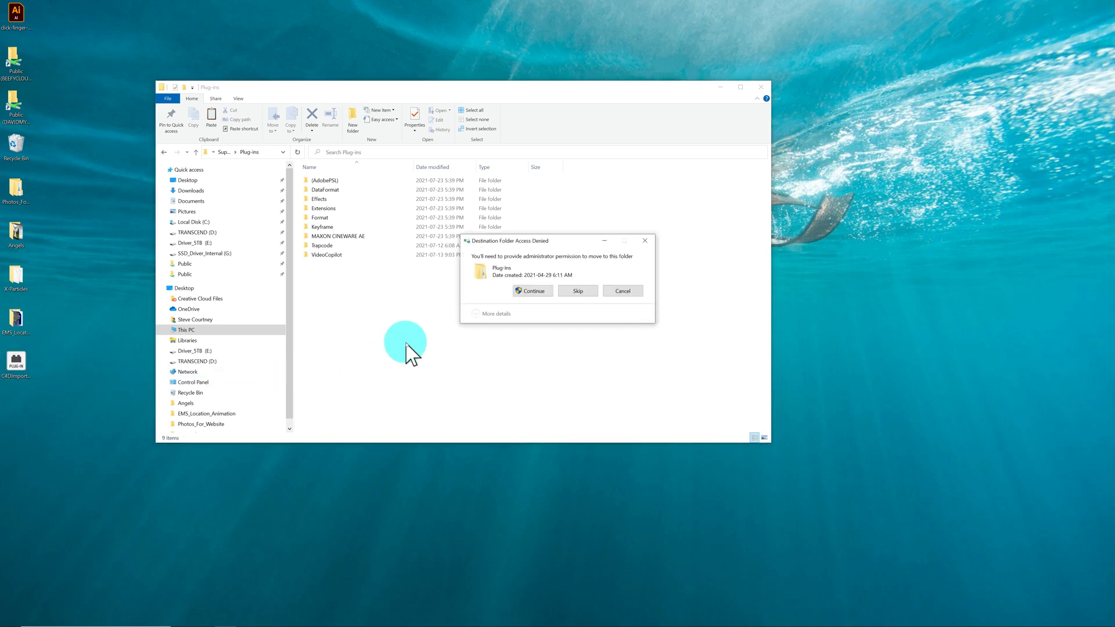
pyautogui.click(534, 292)
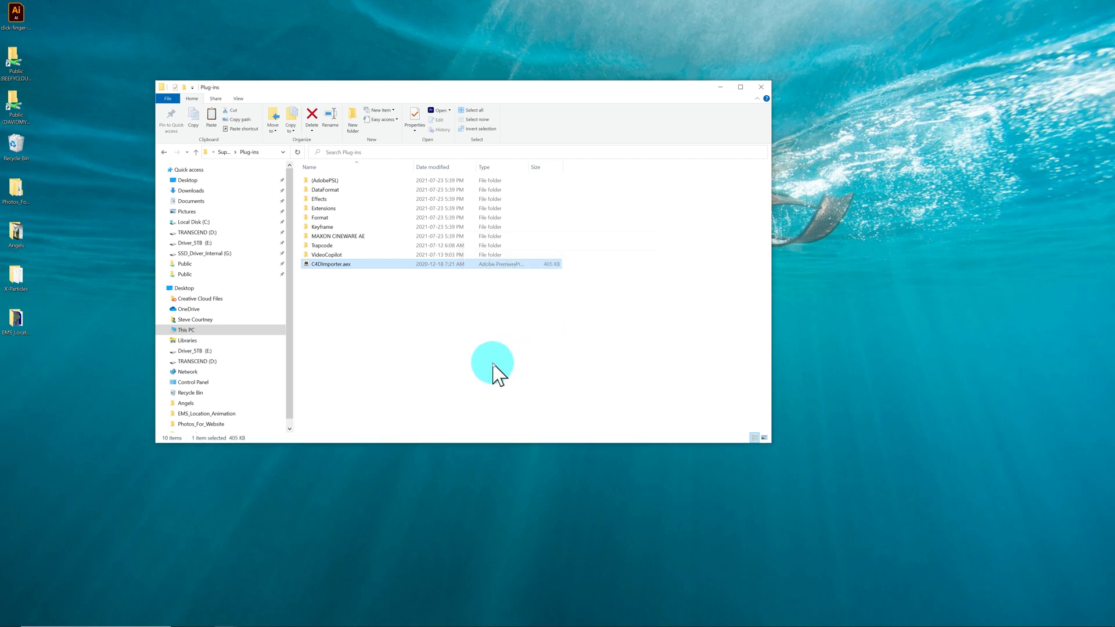
pyautogui.click(429, 356)
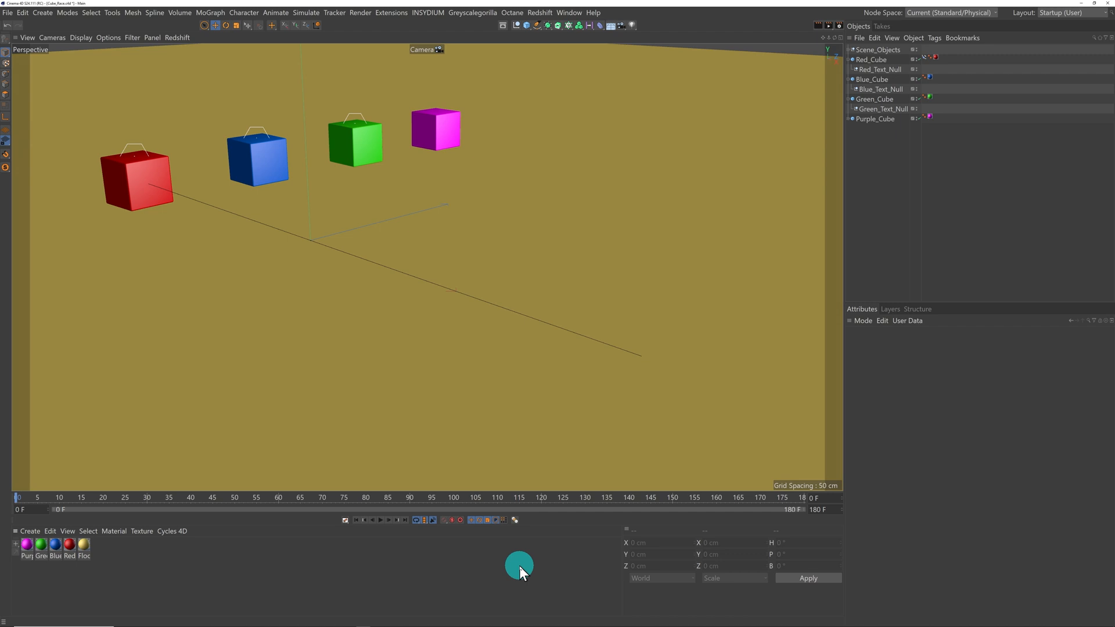
# - Switch to Cinema 4D, display the project settings and play the cube race animation, stopping it partway through
pyautogui.hotkey('ctrl', 'd')
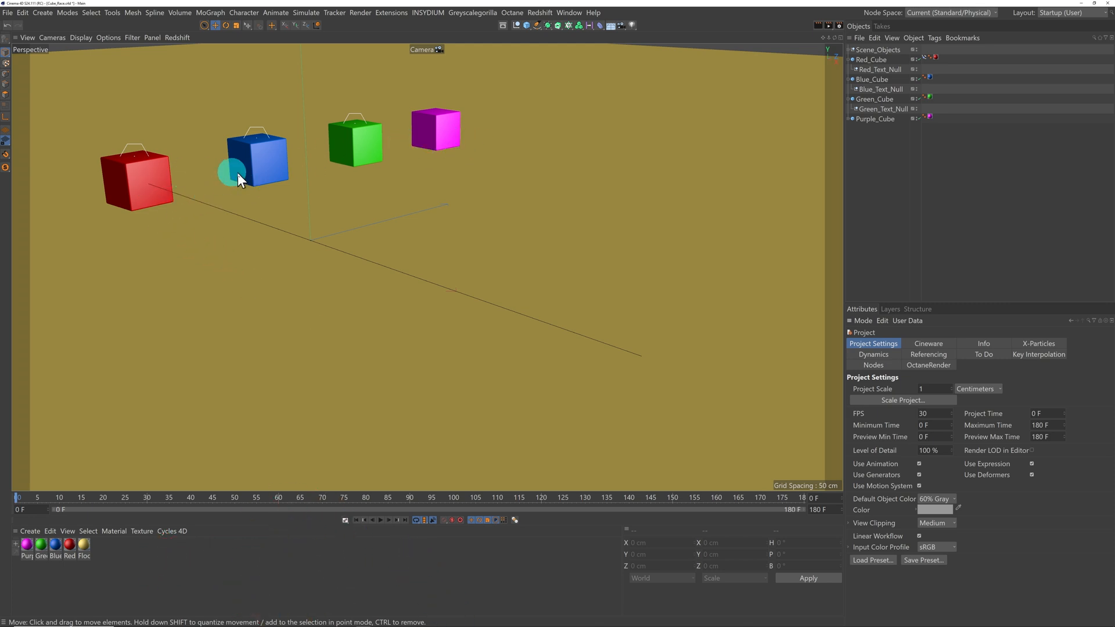
pyautogui.click(380, 520)
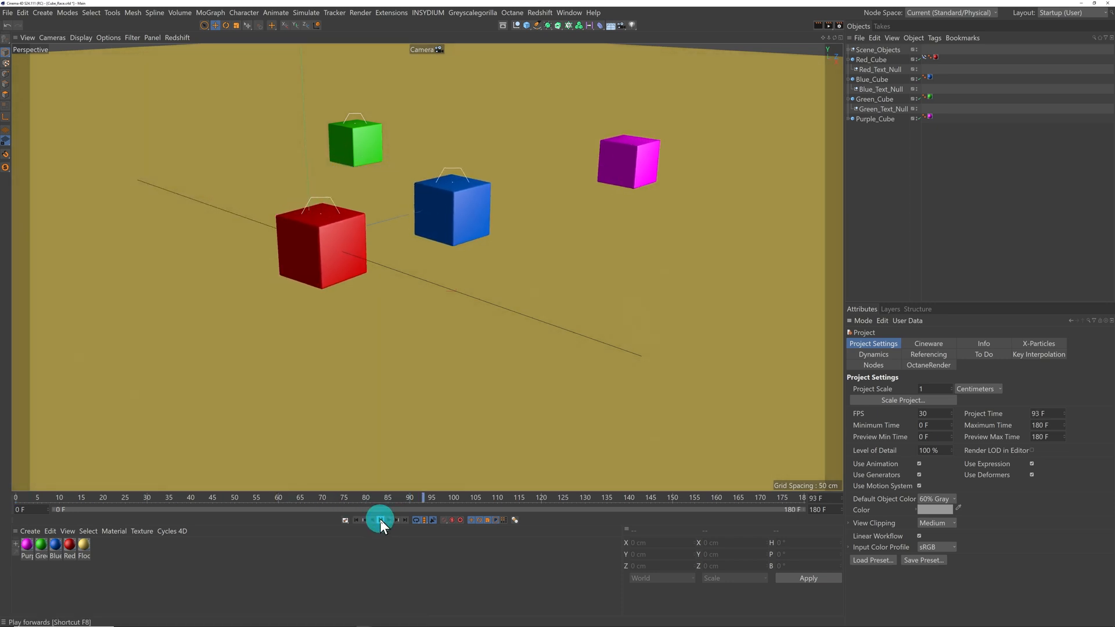
pyautogui.click(380, 519)
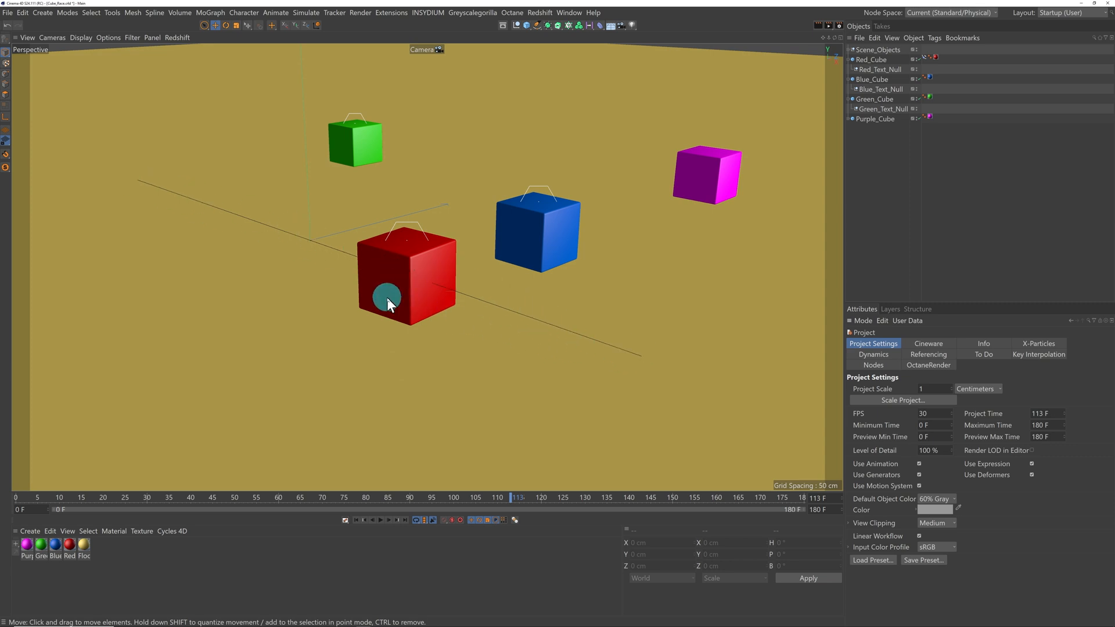
# - Examine the coordinates of Blue_Cube and Purple_Cube one after the other
pyautogui.click(880, 79)
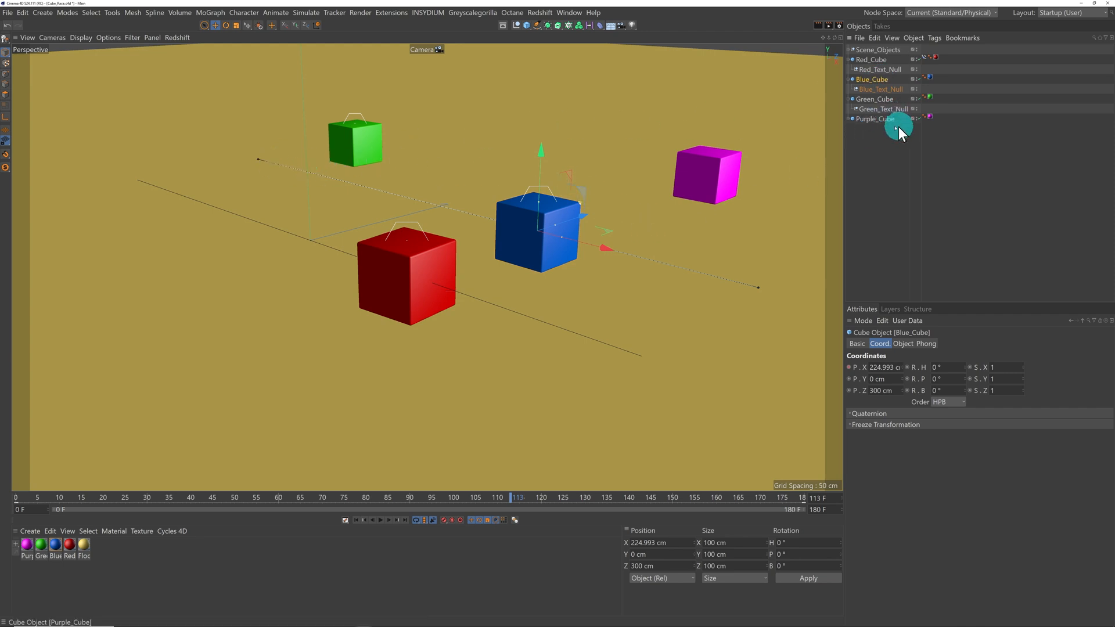
pyautogui.click(876, 120)
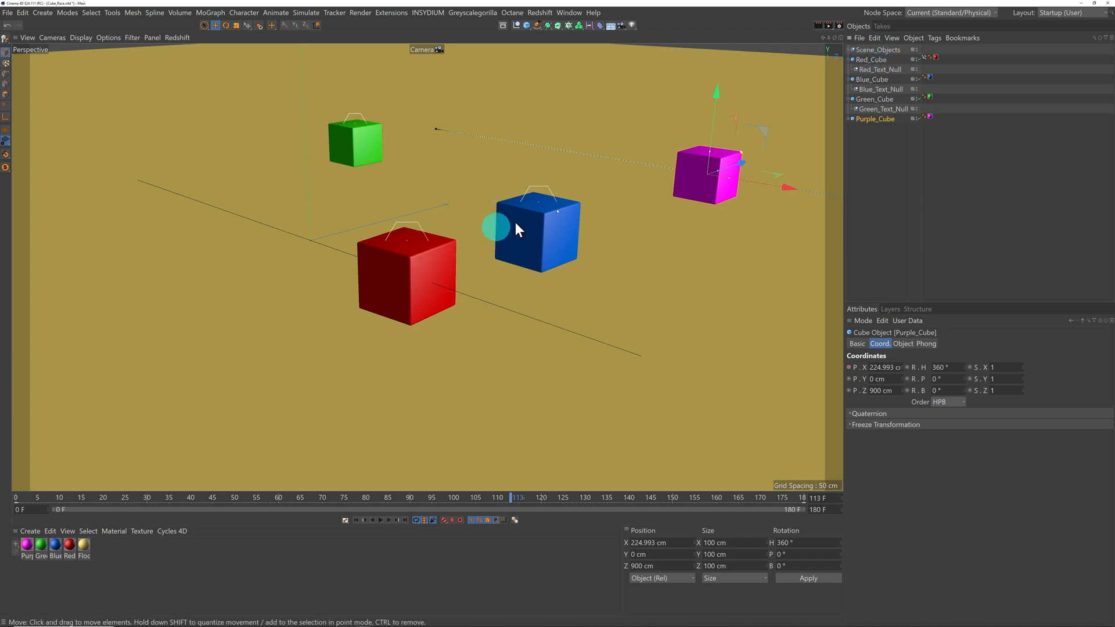
# - Add an External Compositing render tag to Red_Text_Null under Red_Cube
pyautogui.click(880, 69)
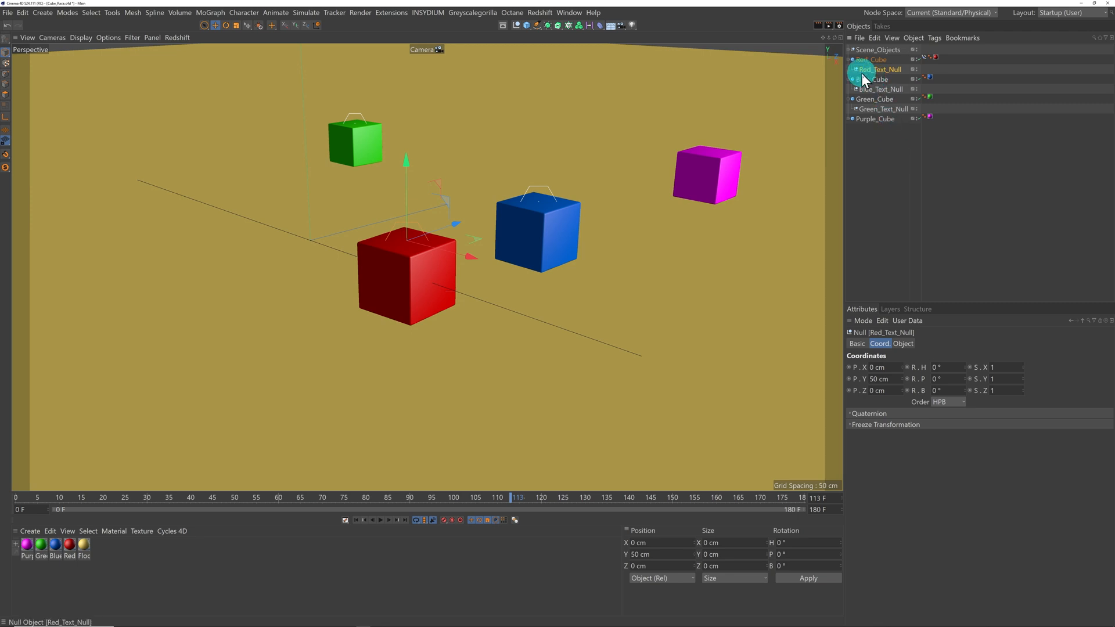
pyautogui.moveTo(897, 70)
pyautogui.mouseDown()
pyautogui.moveTo(859, 69)
pyautogui.moveTo(890, 71)
pyautogui.moveTo(868, 93)
pyautogui.moveTo(898, 107)
pyautogui.moveTo(879, 101)
pyautogui.moveTo(890, 74)
pyautogui.mouseUp()
pyautogui.rightClick(890, 70)
pyautogui.moveTo(935, 195)
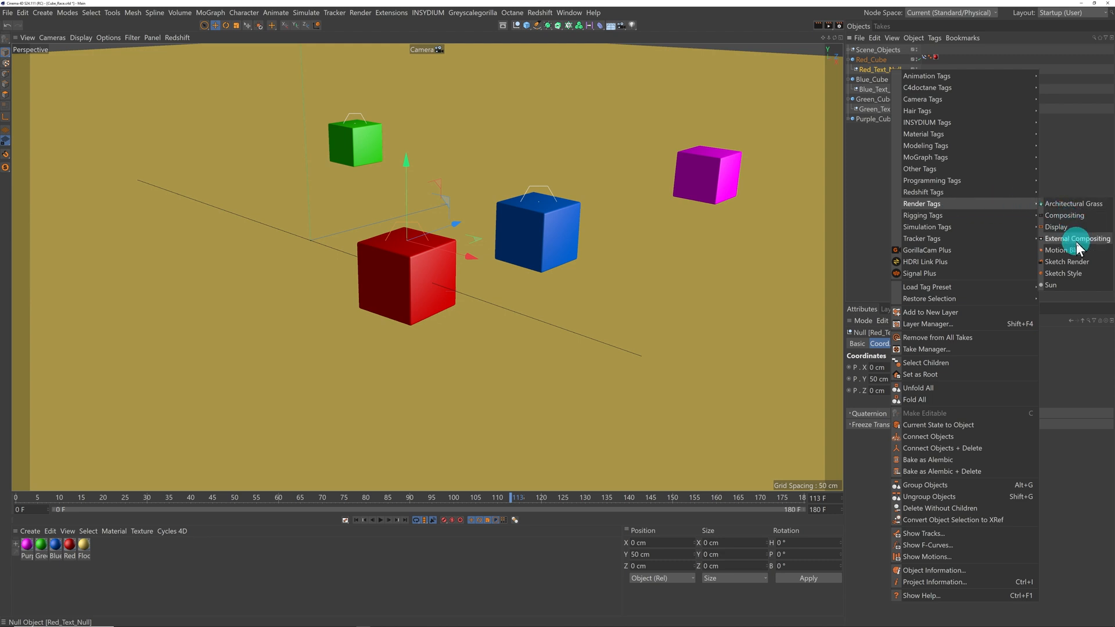
pyautogui.click(1076, 239)
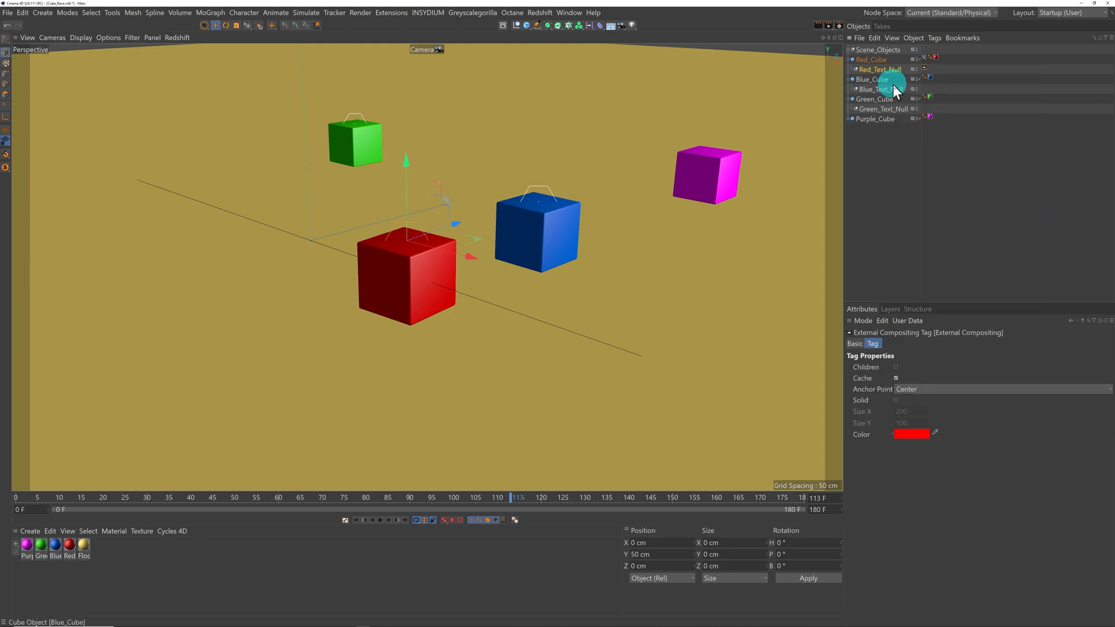
# - Add External Compositing render tags to Blue_Text_Null and Green_Text_Null
pyautogui.rightClick(888, 88)
pyautogui.moveTo(929, 225)
pyautogui.click(1061, 263)
pyautogui.rightClick(882, 110)
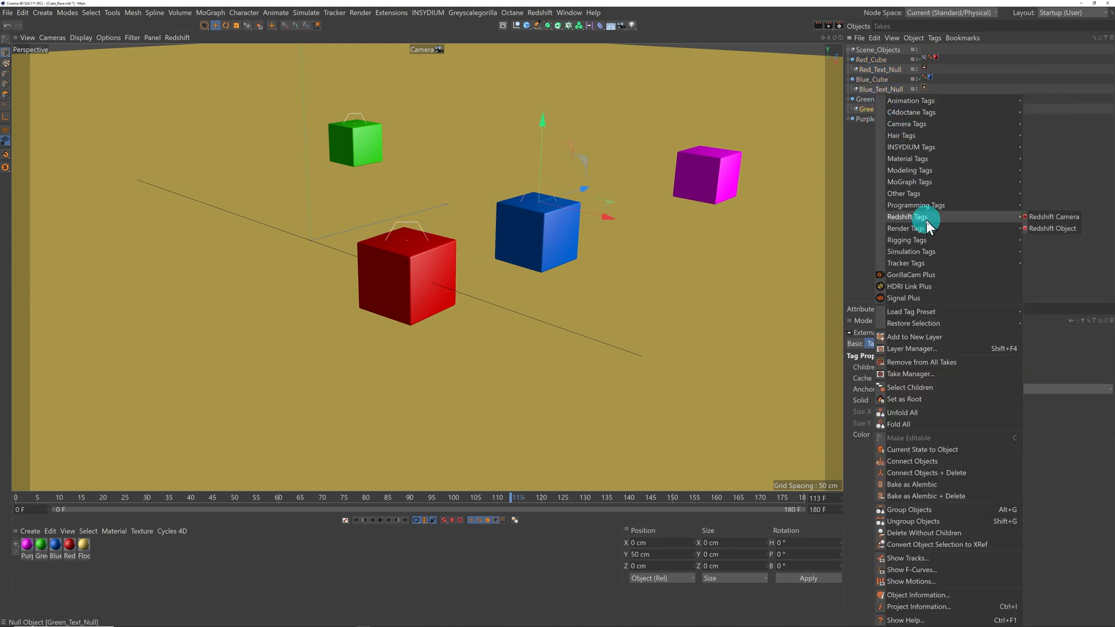
pyautogui.click(1056, 263)
pyautogui.click(886, 161)
pyautogui.click(923, 107)
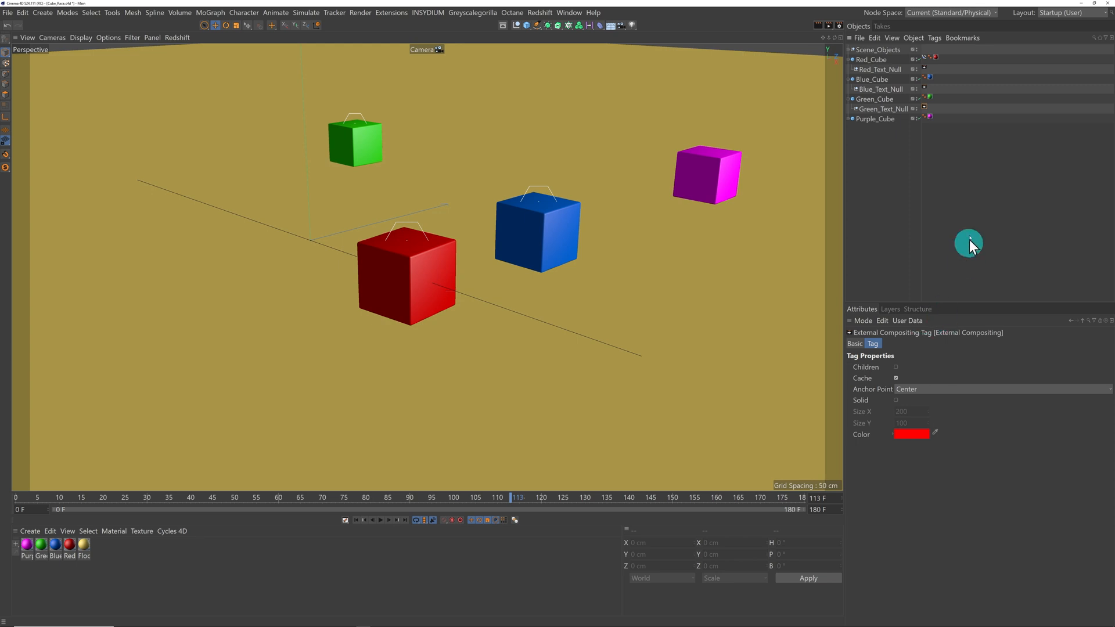
# - Return the timeline to frame 0 and save the tagged cube race project
pyautogui.click(924, 70)
pyautogui.click(356, 520)
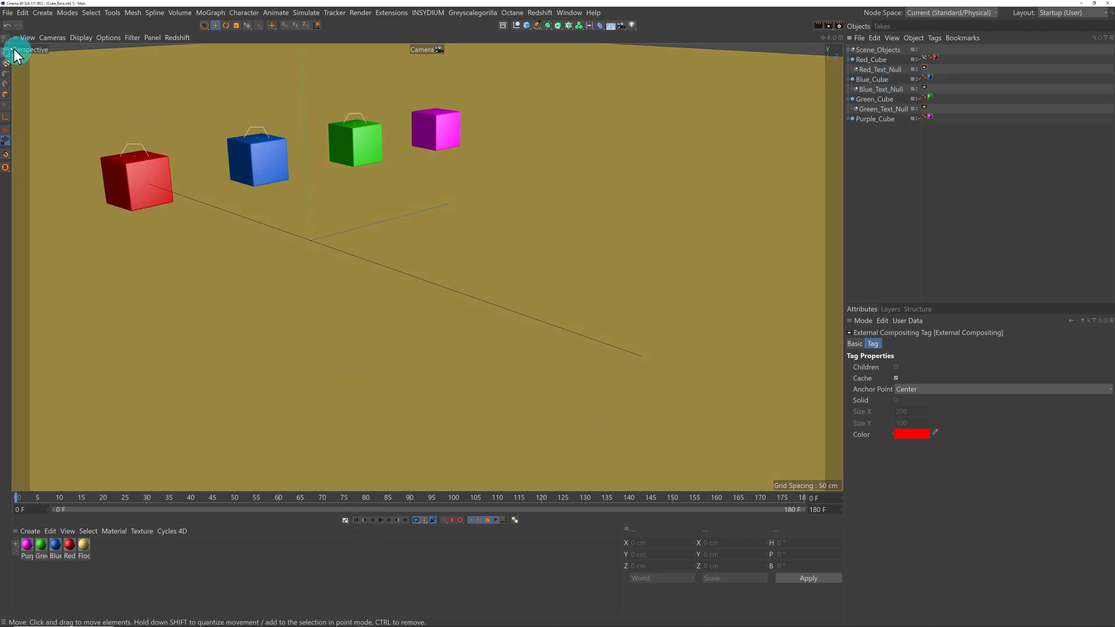
pyautogui.click(7, 12)
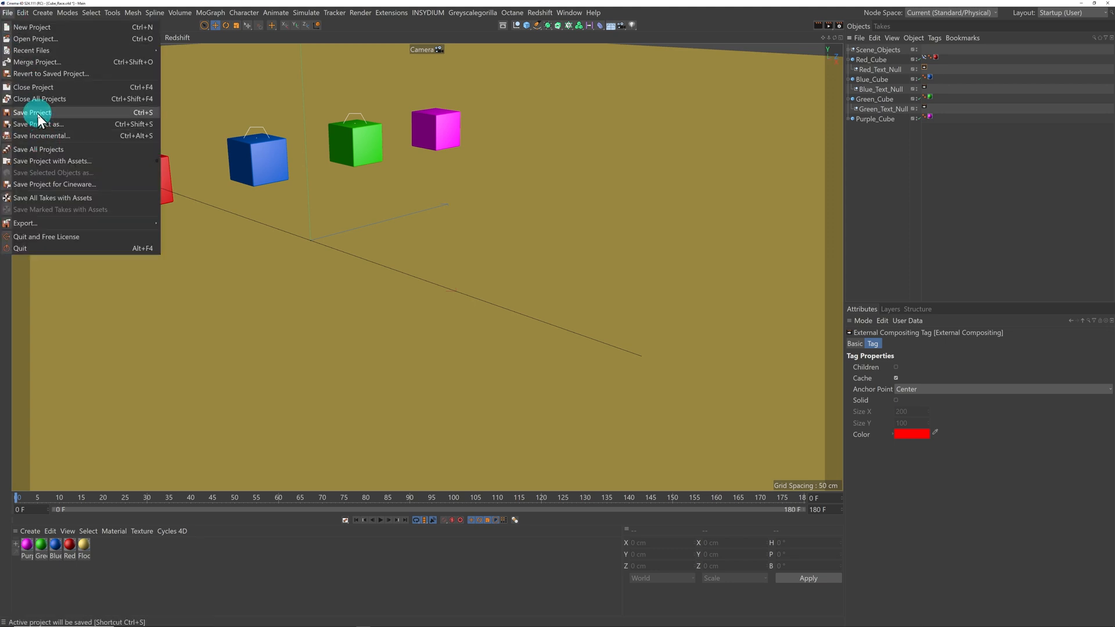
pyautogui.click(38, 114)
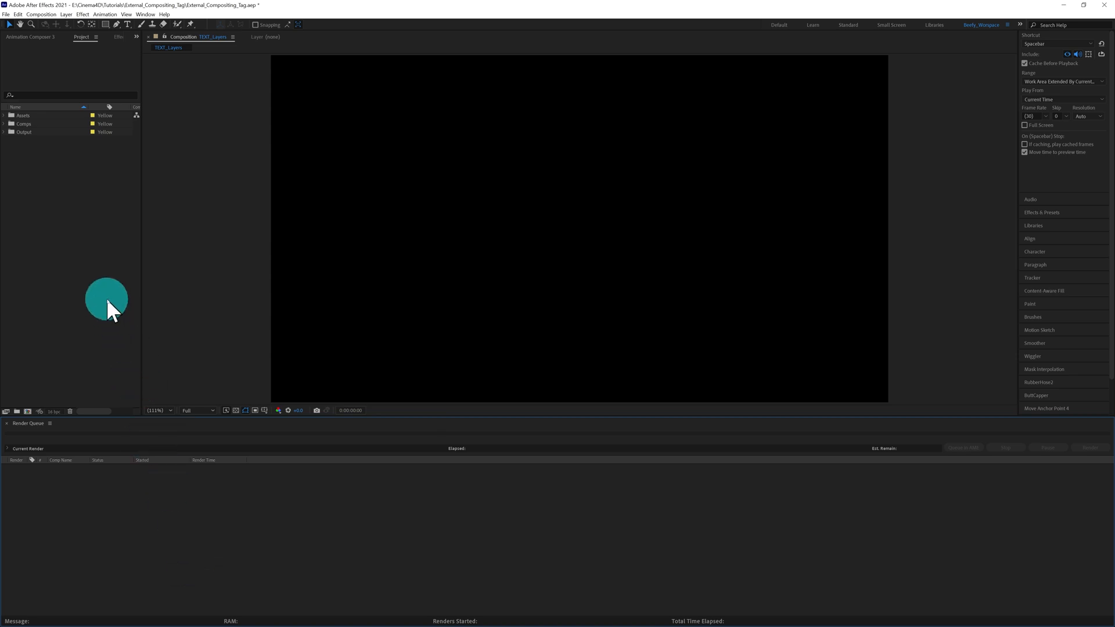
# - Import the Cube_Race render into the project as a PNG sequence, starting from Cube_Race0000.png
pyautogui.doubleClick(81, 232)
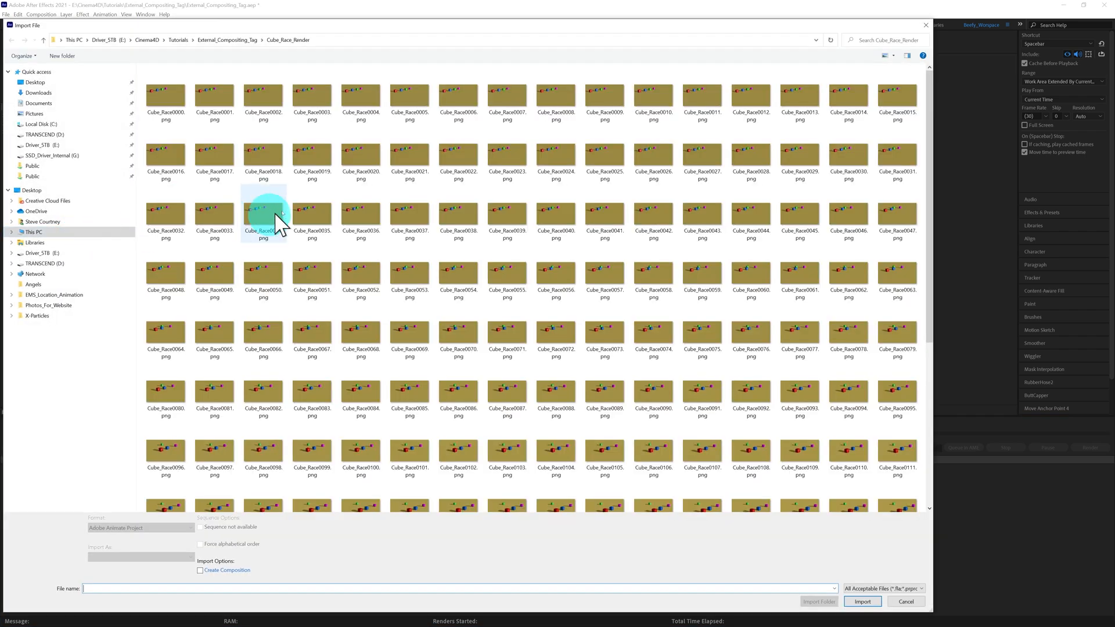
pyautogui.click(164, 98)
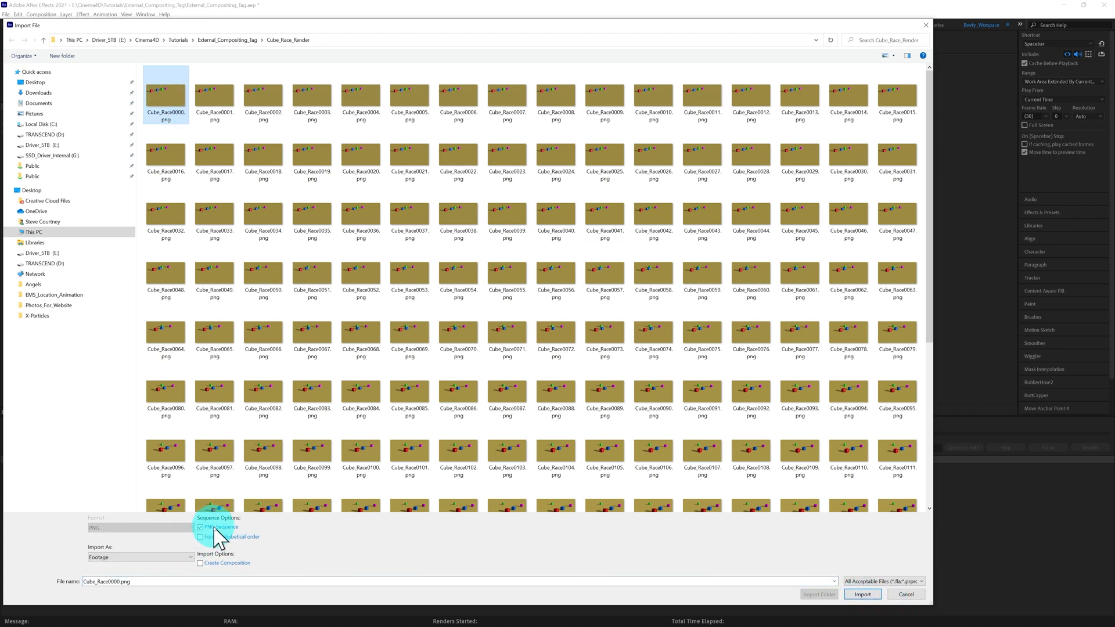
pyautogui.click(863, 594)
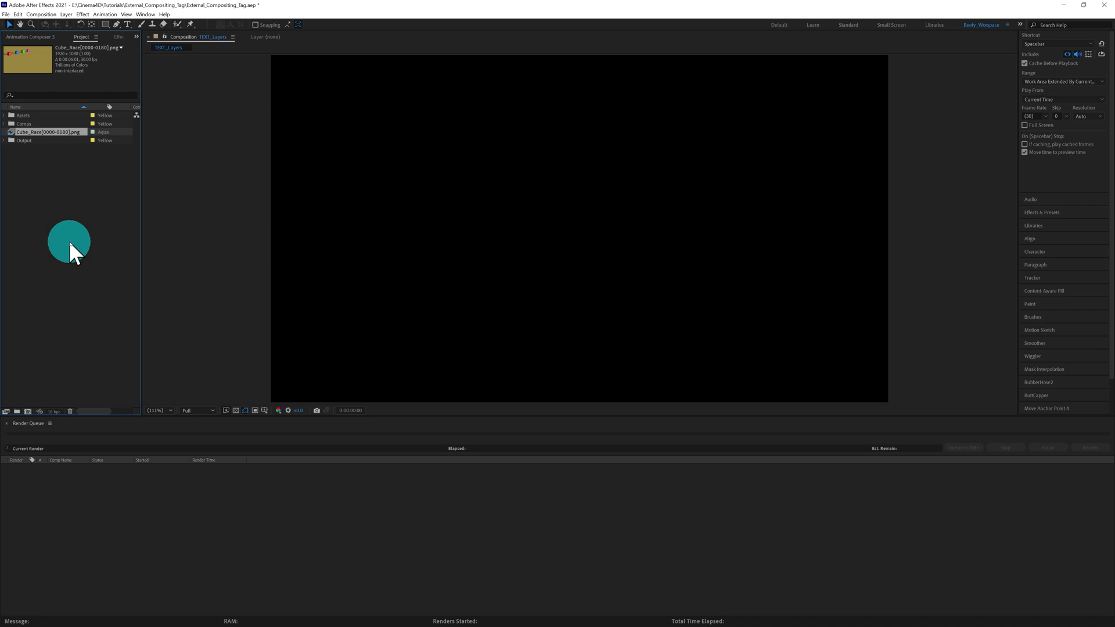
# - Import the Cinema 4D file Cube_Race.c4d from the External_Compositing_Tag folder as footage
pyautogui.doubleClick(69, 241)
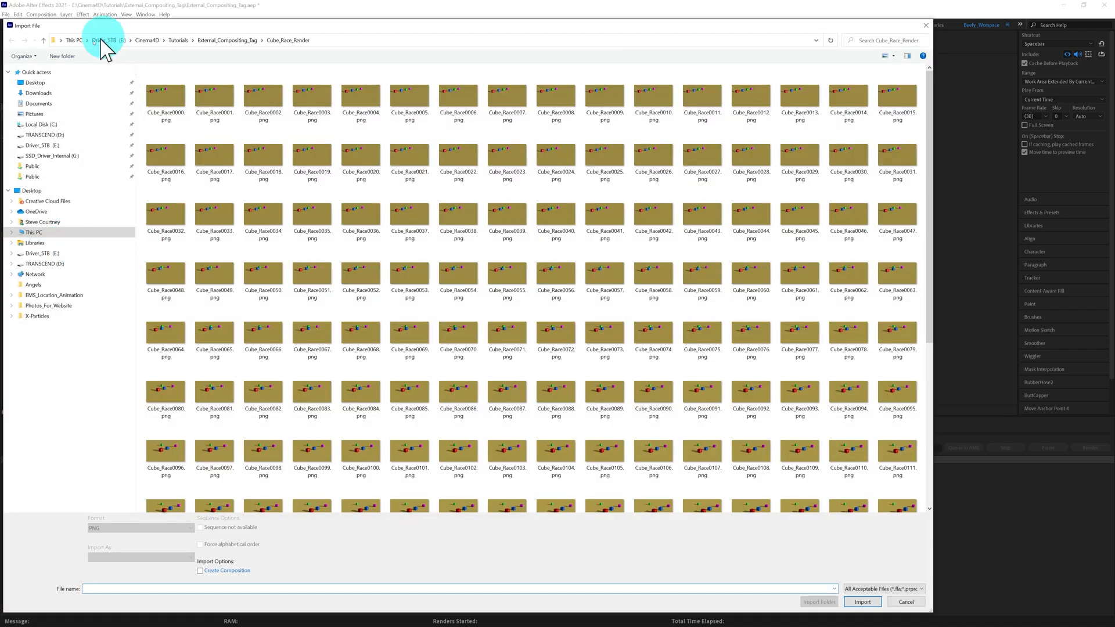
pyautogui.click(44, 41)
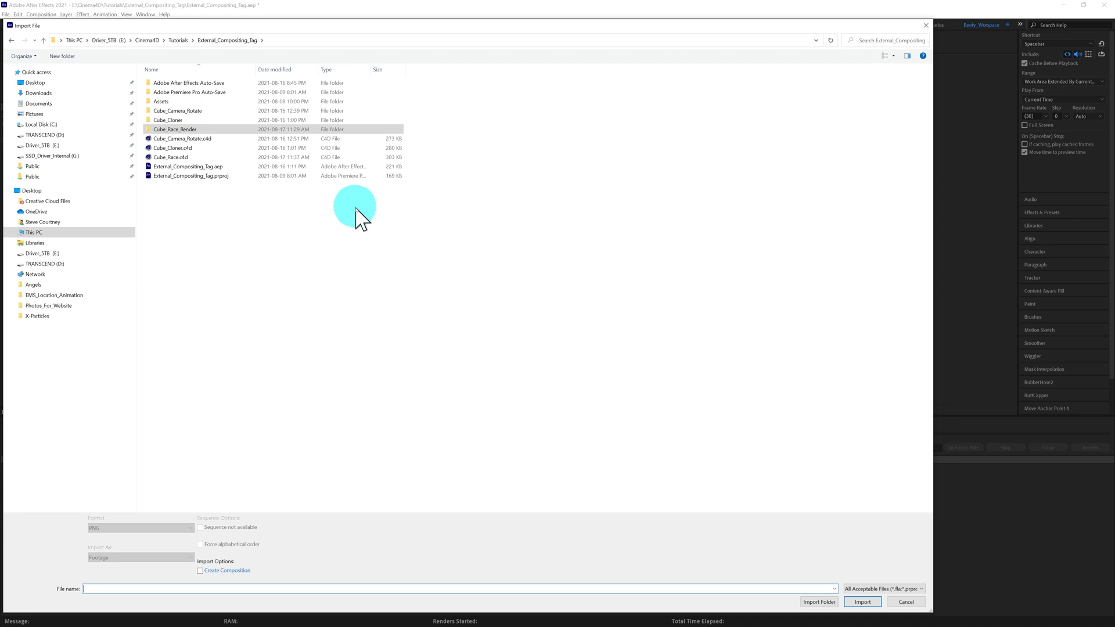
pyautogui.click(155, 167)
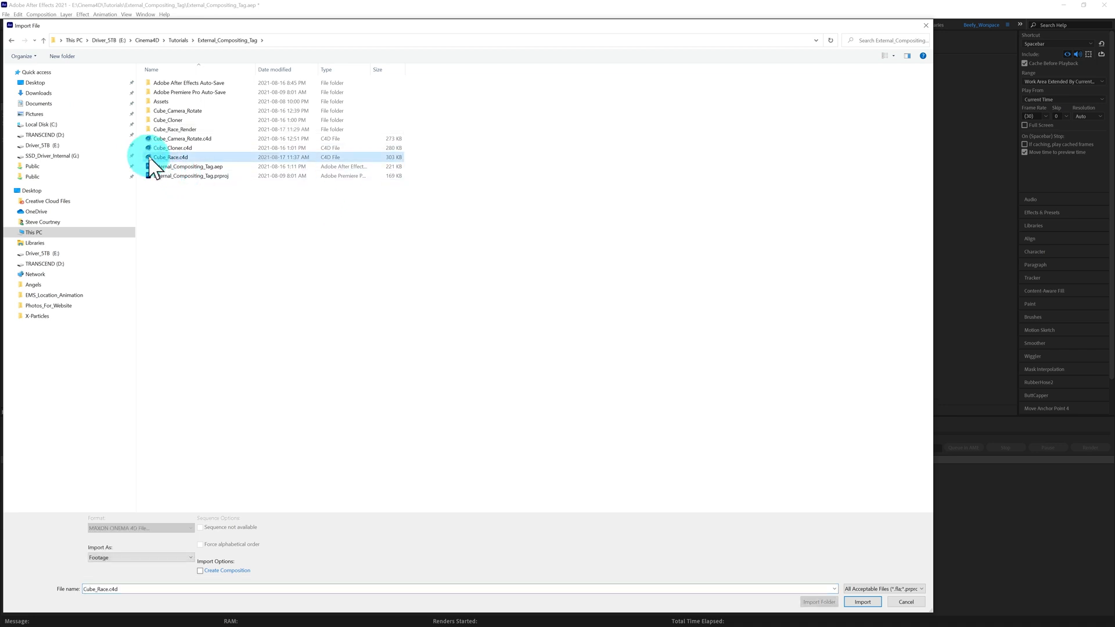
pyautogui.click(866, 602)
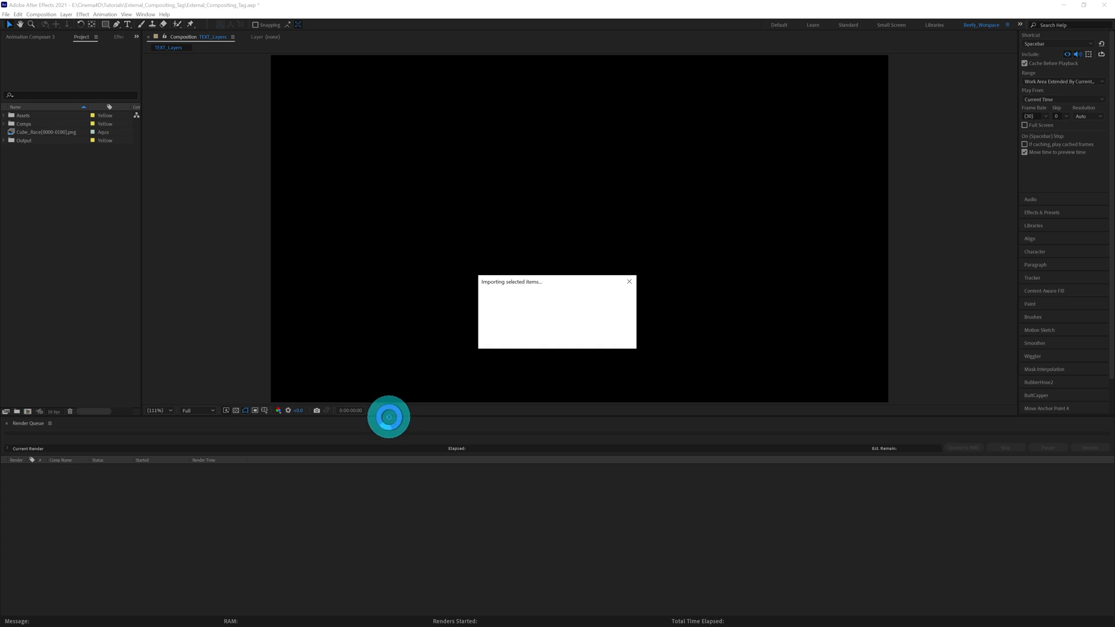
# - Check the assumed frame rate in the footage interpretation settings of the Cube_Race PNG sequence
pyautogui.click(13, 142)
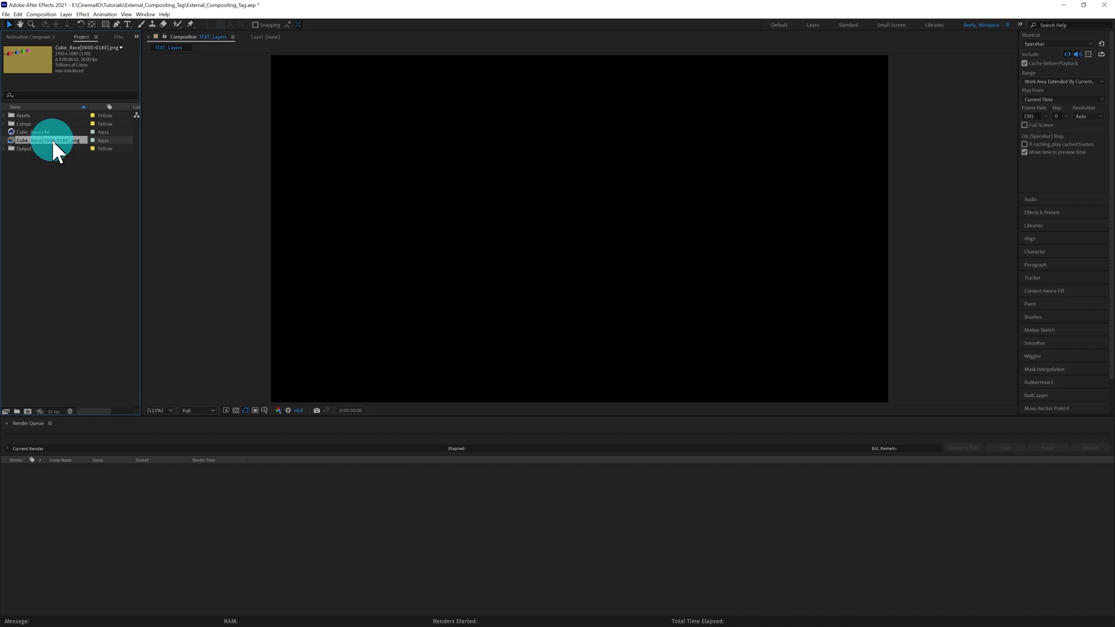
pyautogui.rightClick(11, 140)
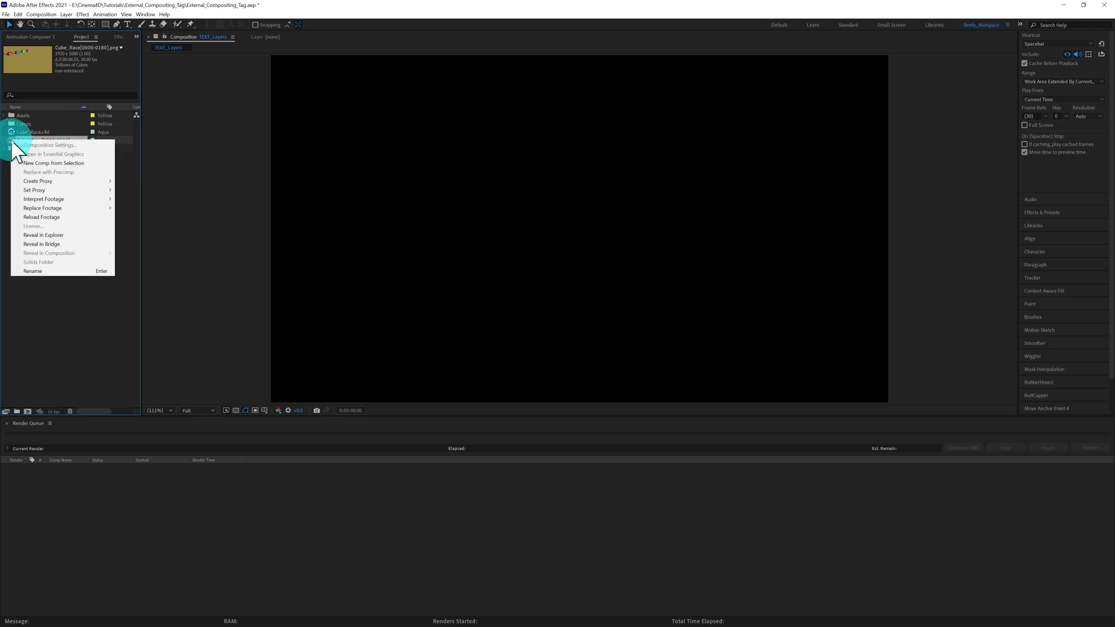
pyautogui.moveTo(56, 200)
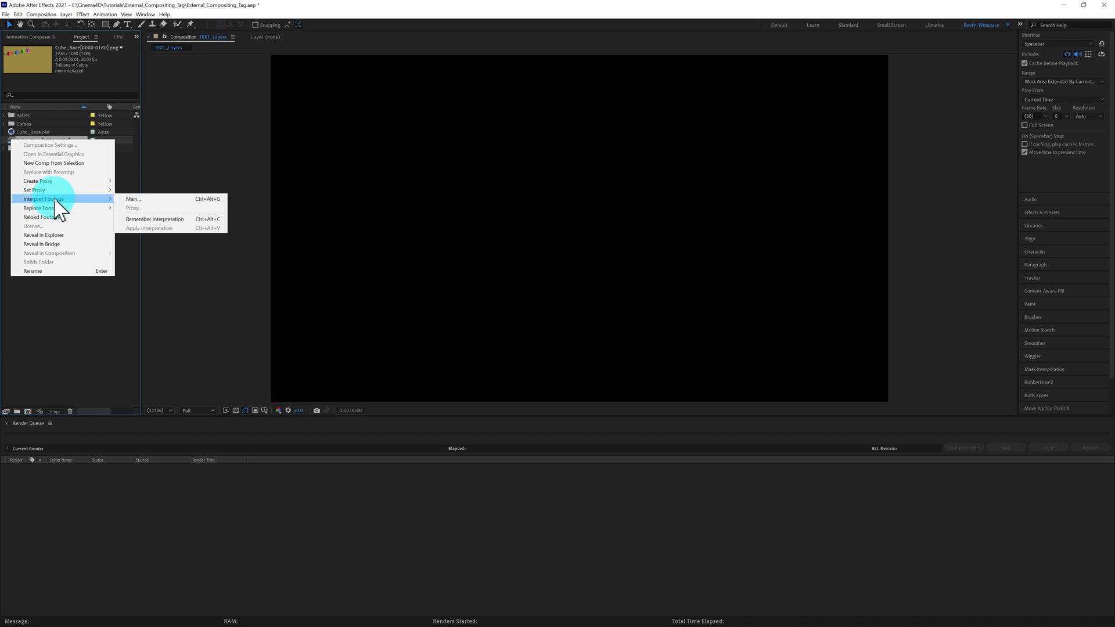
pyautogui.click(134, 200)
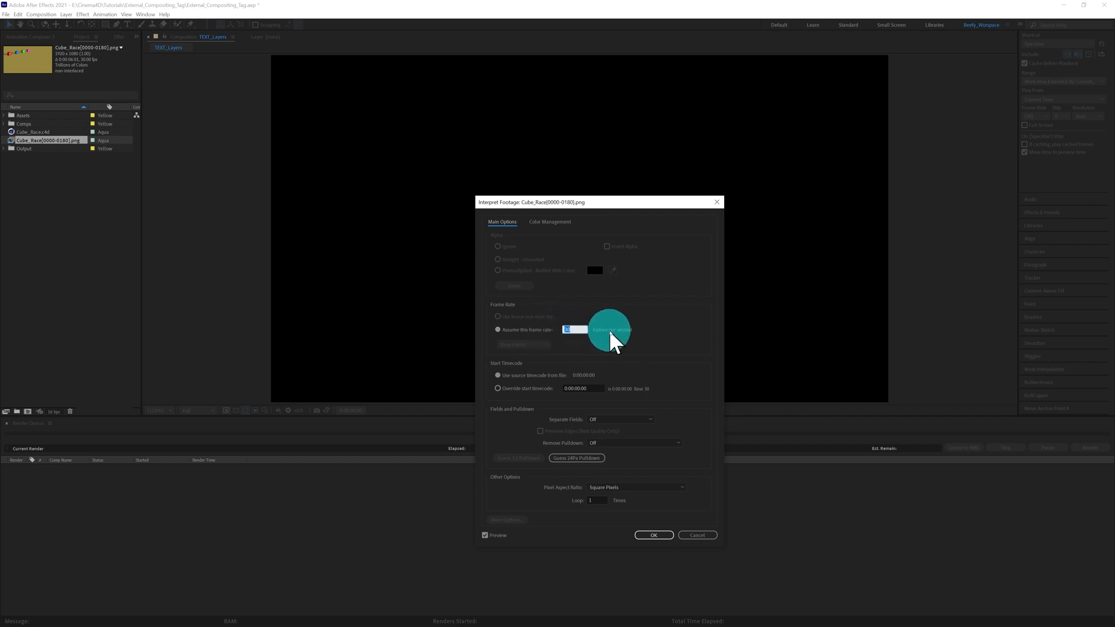
pyautogui.click(661, 535)
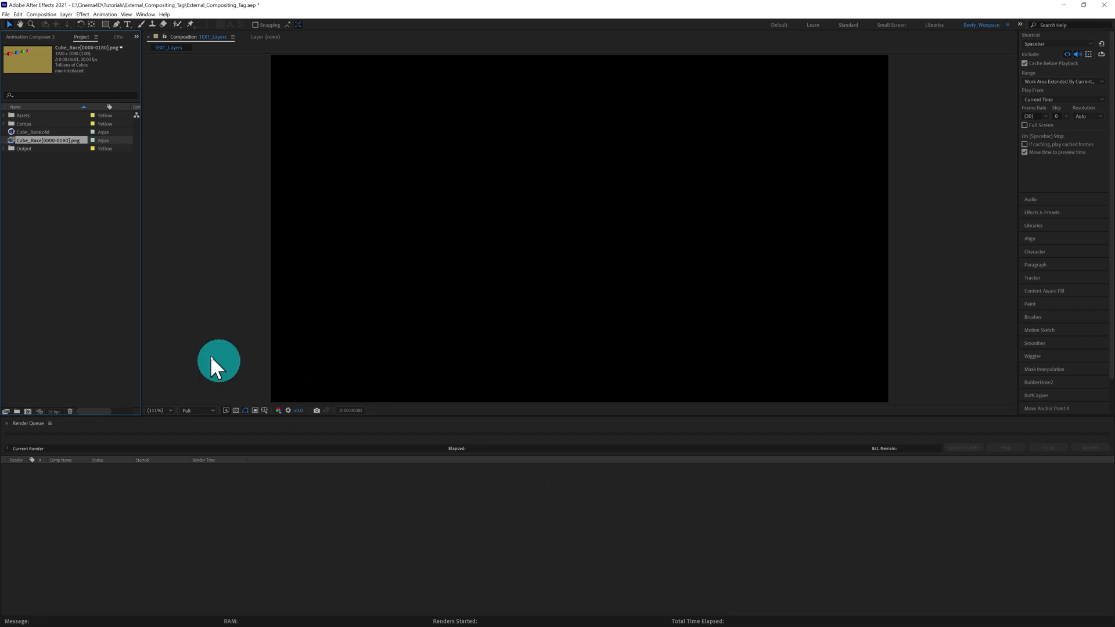
# - Create a composition from the Cube_Race PNG sequence and place Cube_Race.c4d beneath the sequence layer
pyautogui.moveTo(10, 140); pyautogui.dragTo(28, 411)
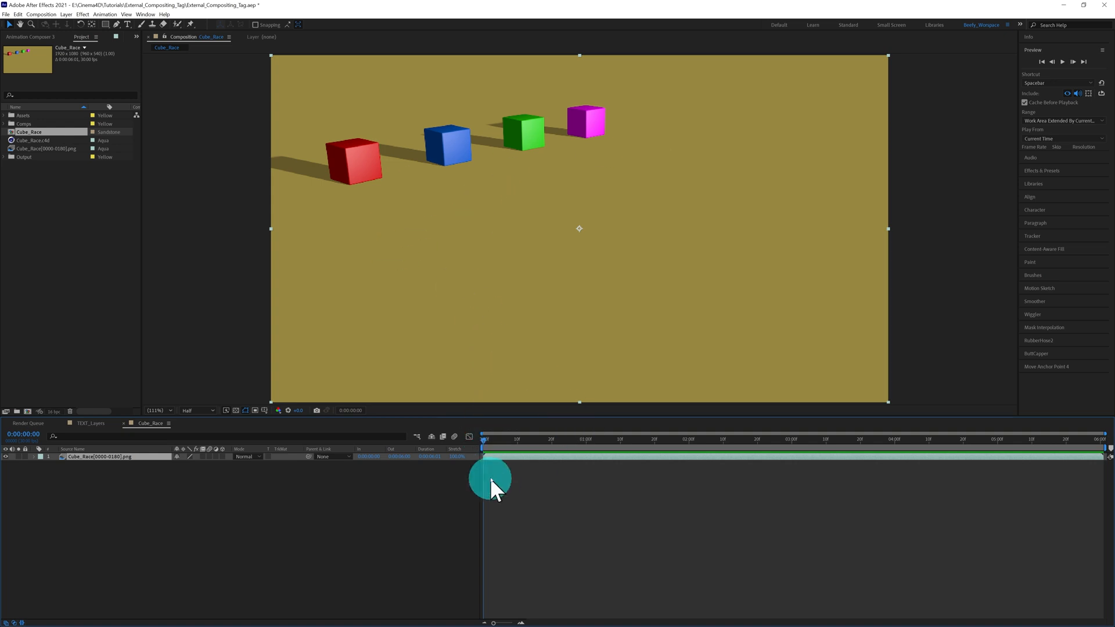
pyautogui.moveTo(485, 442); pyautogui.dragTo(412, 425)
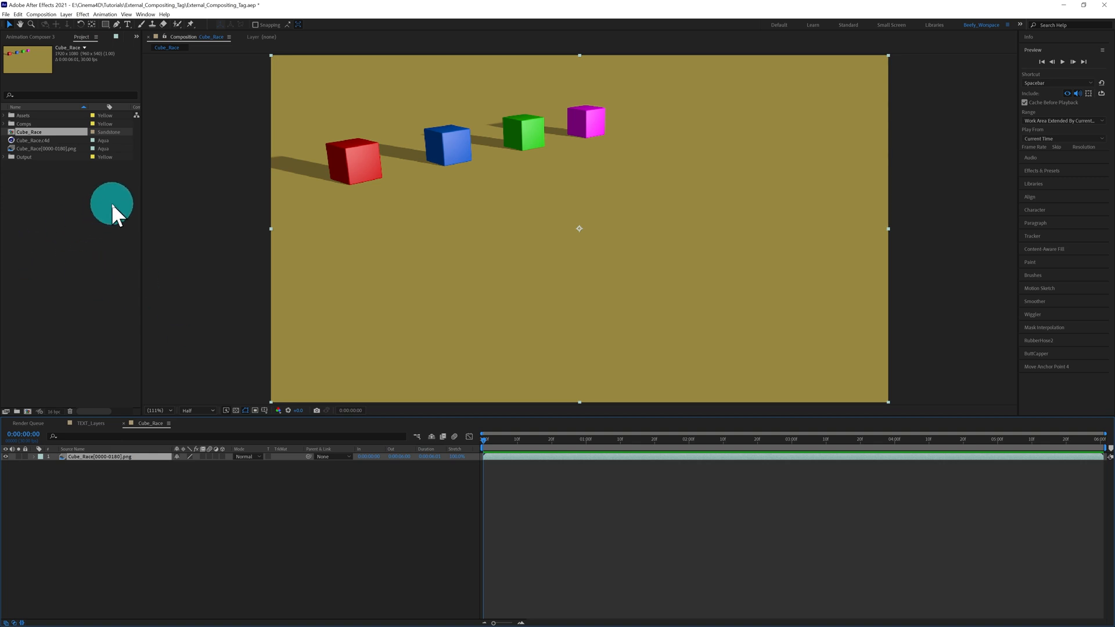
pyautogui.click(12, 141)
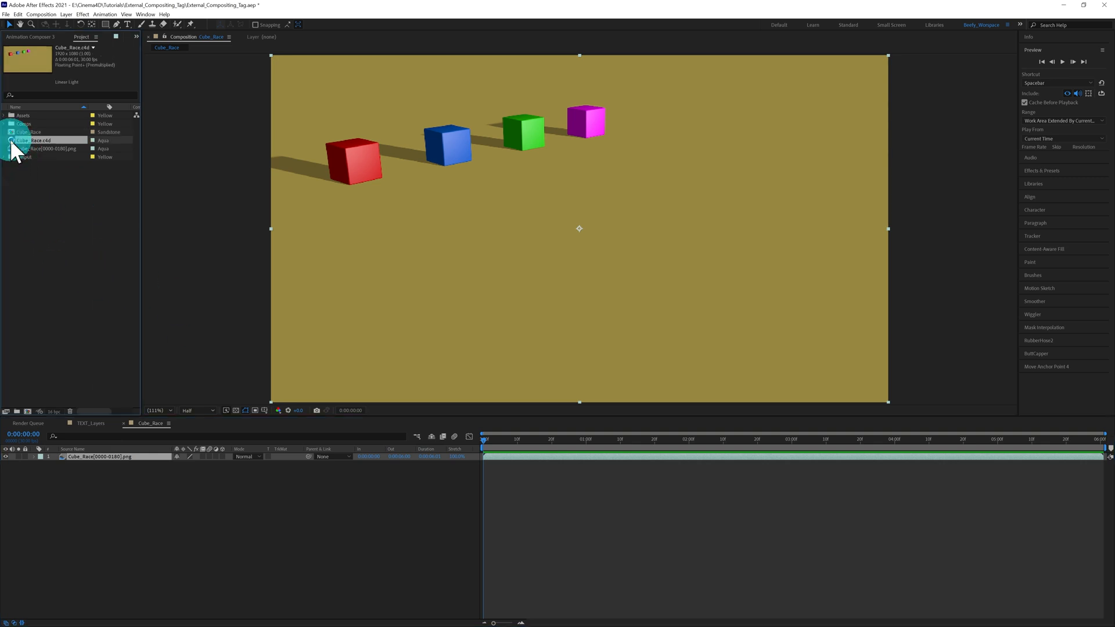
pyautogui.moveTo(11, 142); pyautogui.dragTo(51, 504)
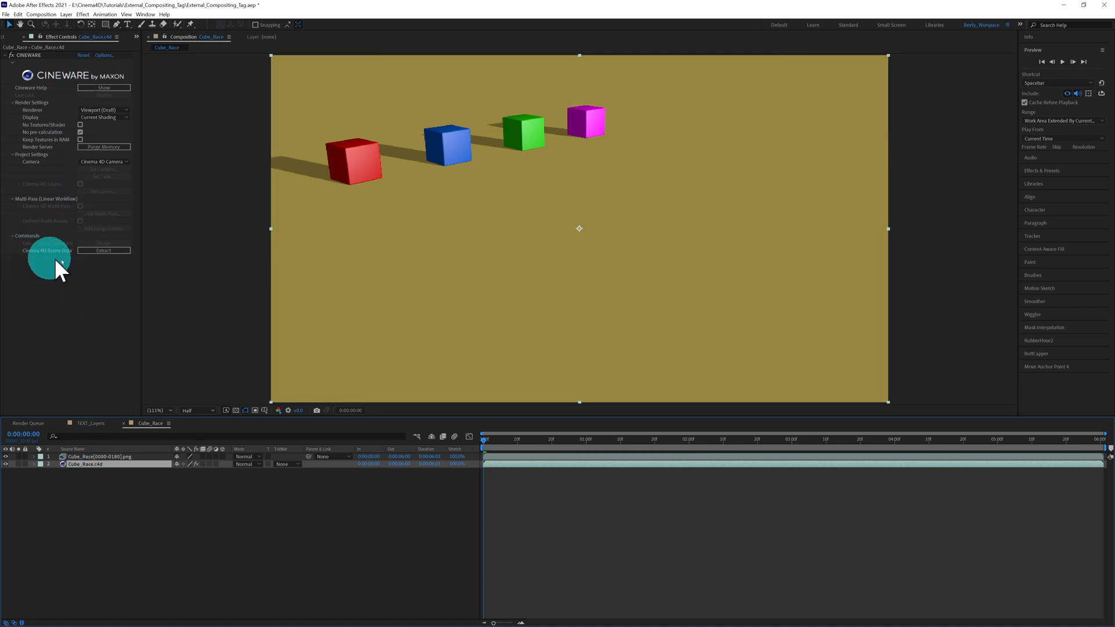
# - Extract the Cinema 4D scene data from the Cube_Race.c4d layer and delete the two extracted light layers
pyautogui.click(81, 252)
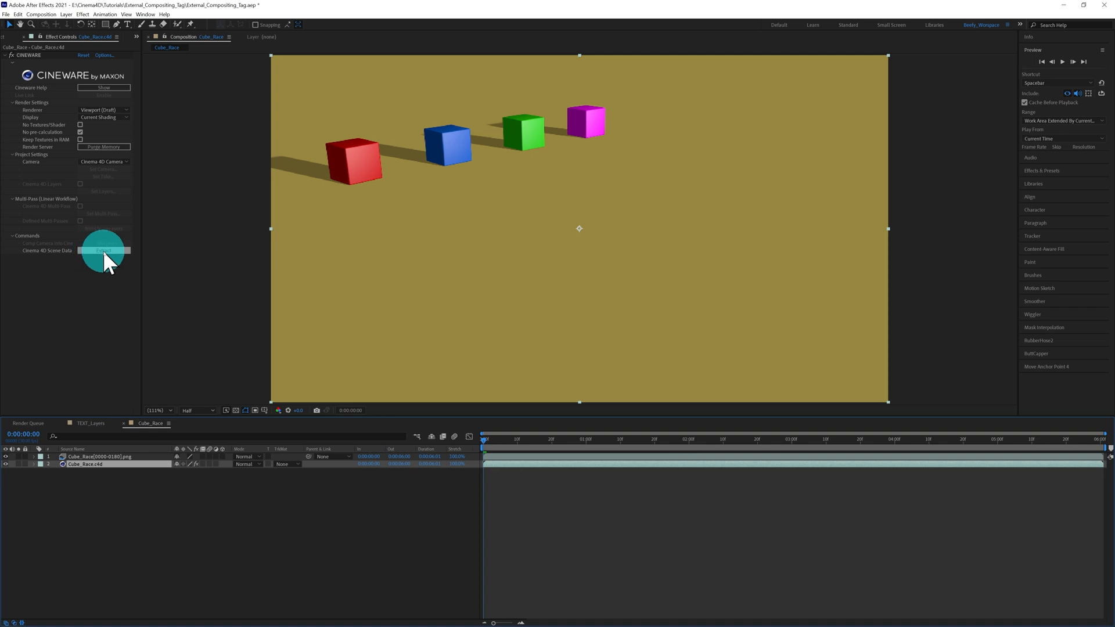
pyautogui.click(103, 250)
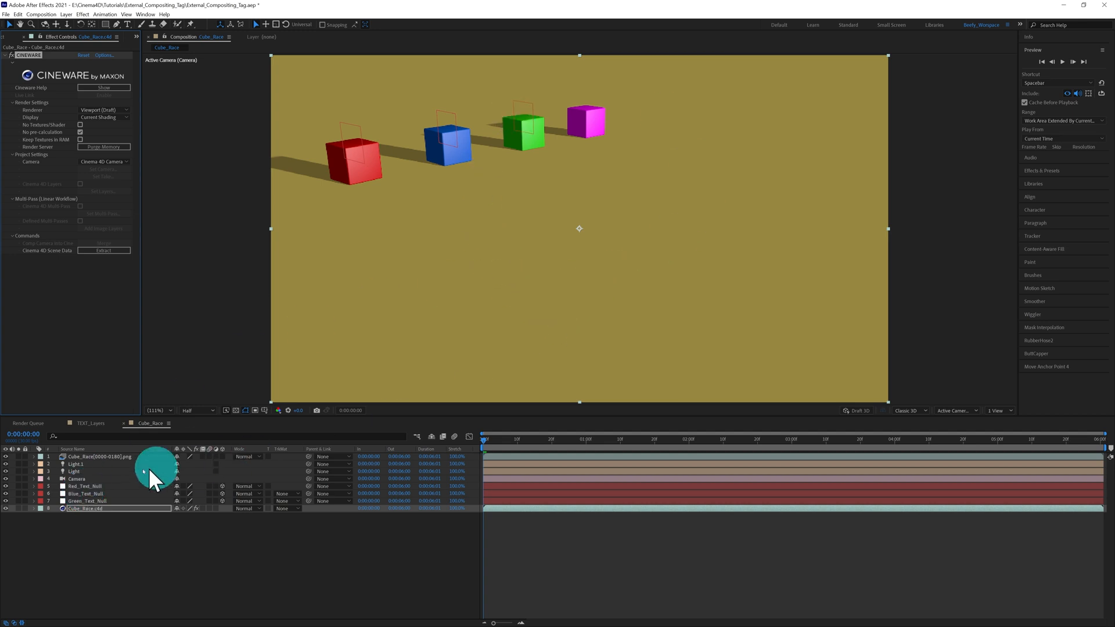
pyautogui.press('Delete')
pyautogui.click(79, 463)
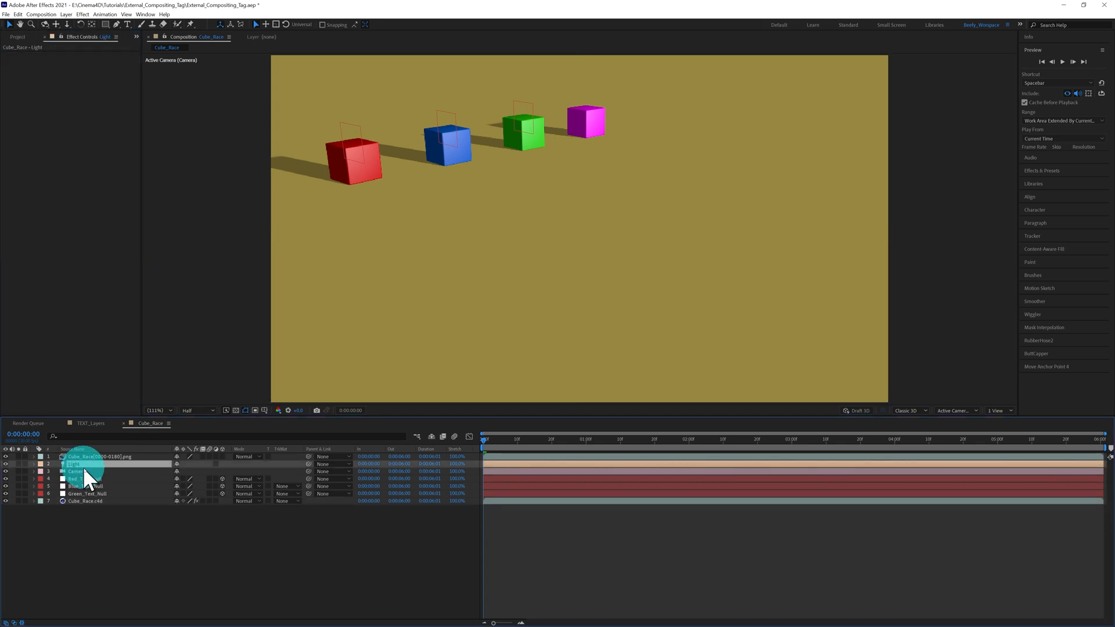
pyautogui.press('Delete')
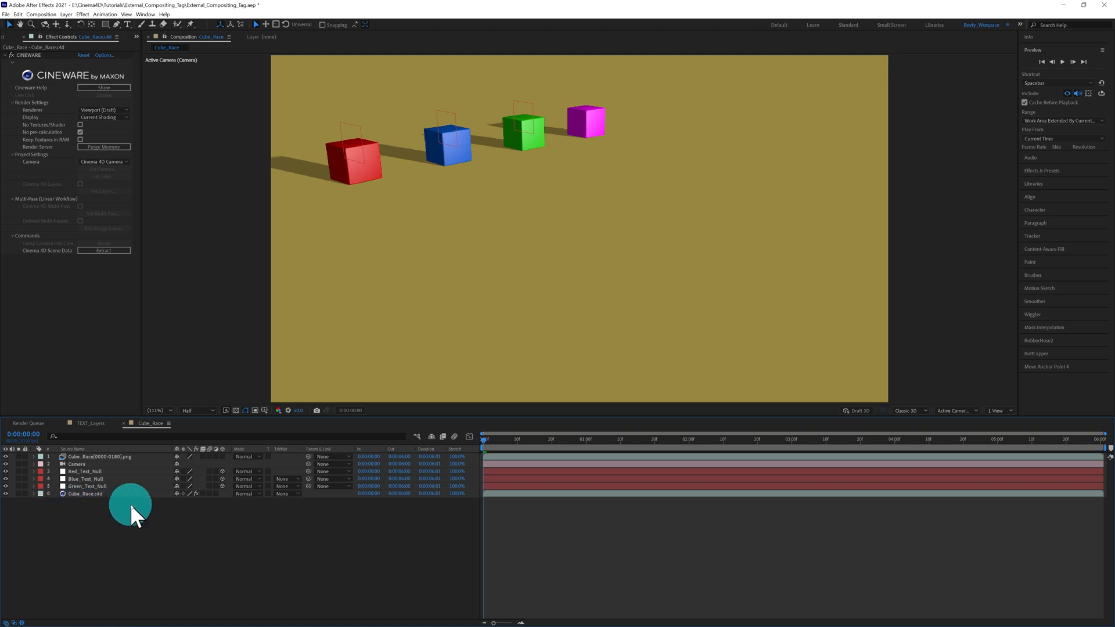
# - Examine where Red_Text_Null, Blue_Text_Null and Green_Text_Null sit in the scene by selecting them one after another
pyautogui.click(79, 471)
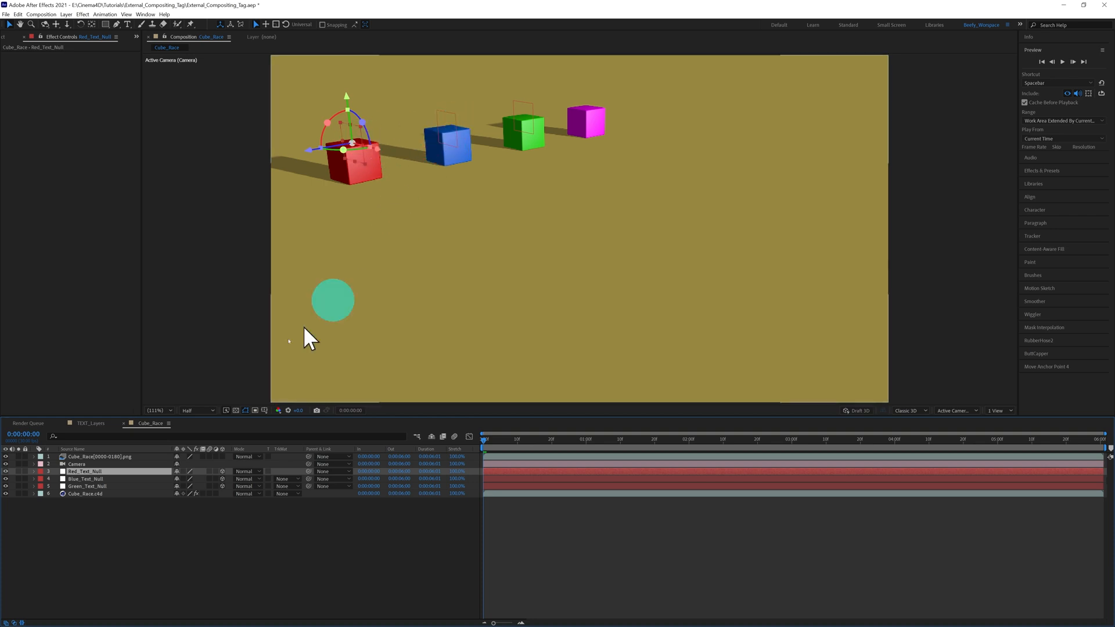
pyautogui.click(97, 480)
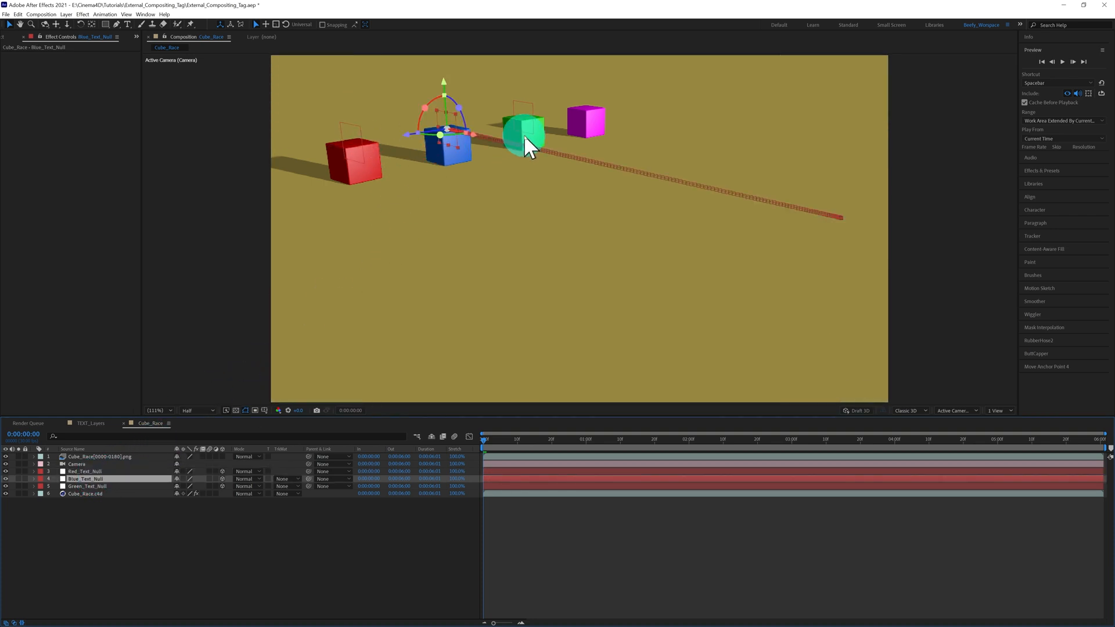
pyautogui.click(90, 486)
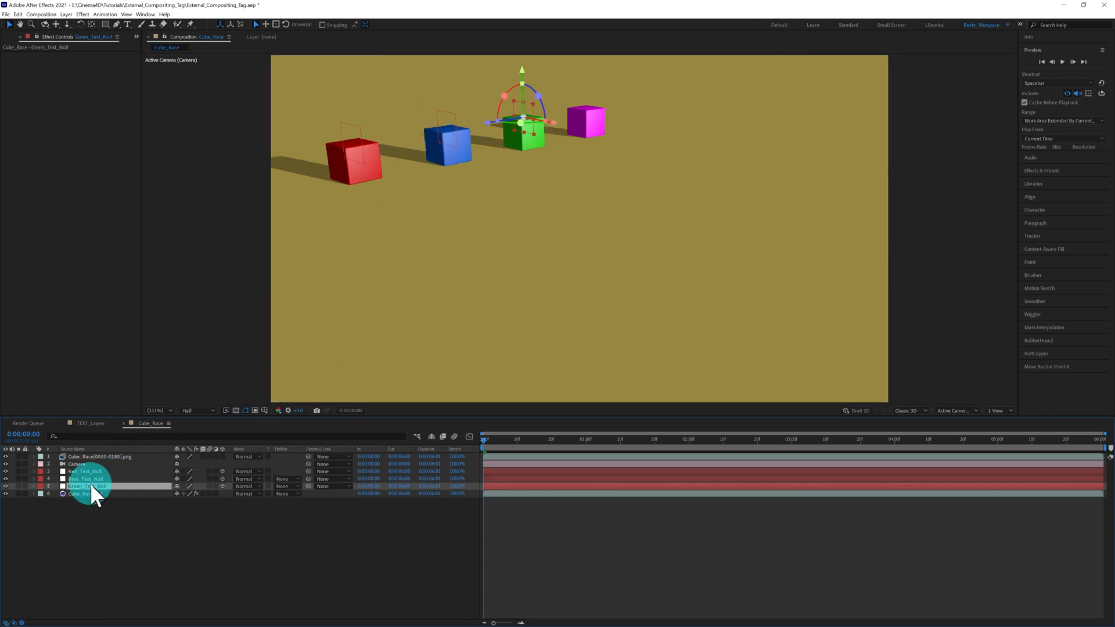
pyautogui.click(175, 534)
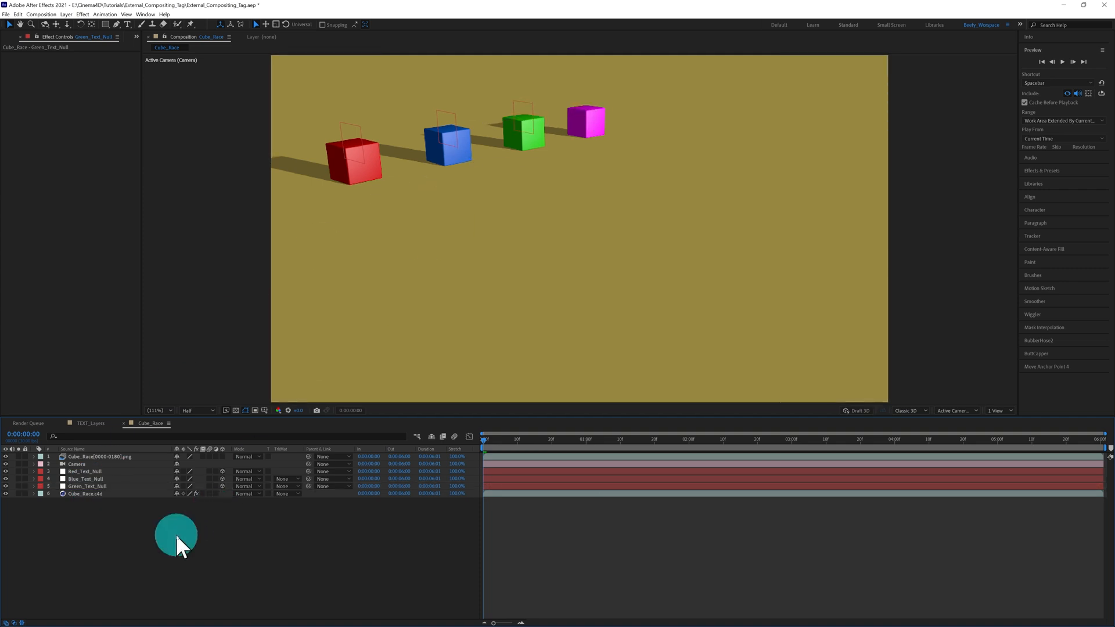
# - Copy the GREEN, BLUE and RED text layers from the TEXT_Layers composition and return to Cube_Race
pyautogui.click(92, 423)
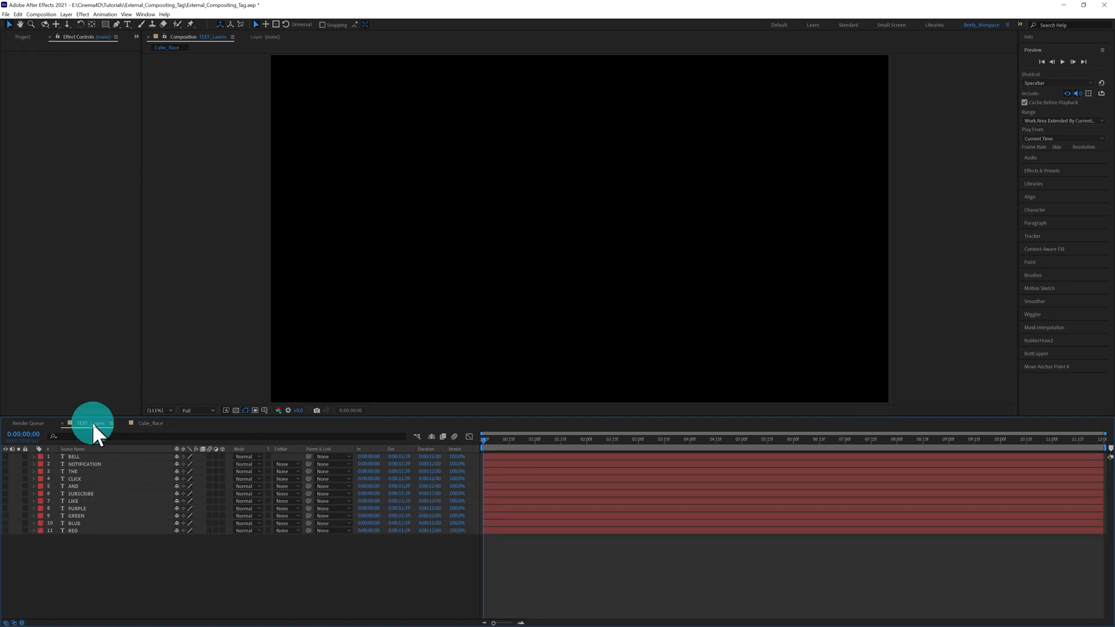
pyautogui.moveTo(111, 554); pyautogui.dragTo(89, 514)
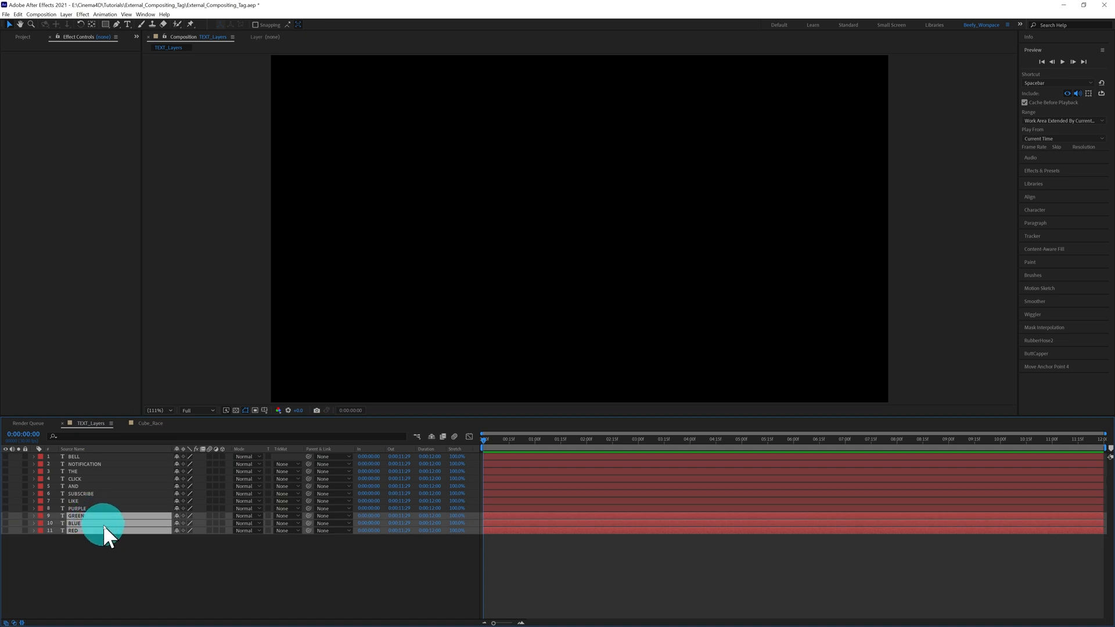
pyautogui.hotkey('ctrl', 'c')
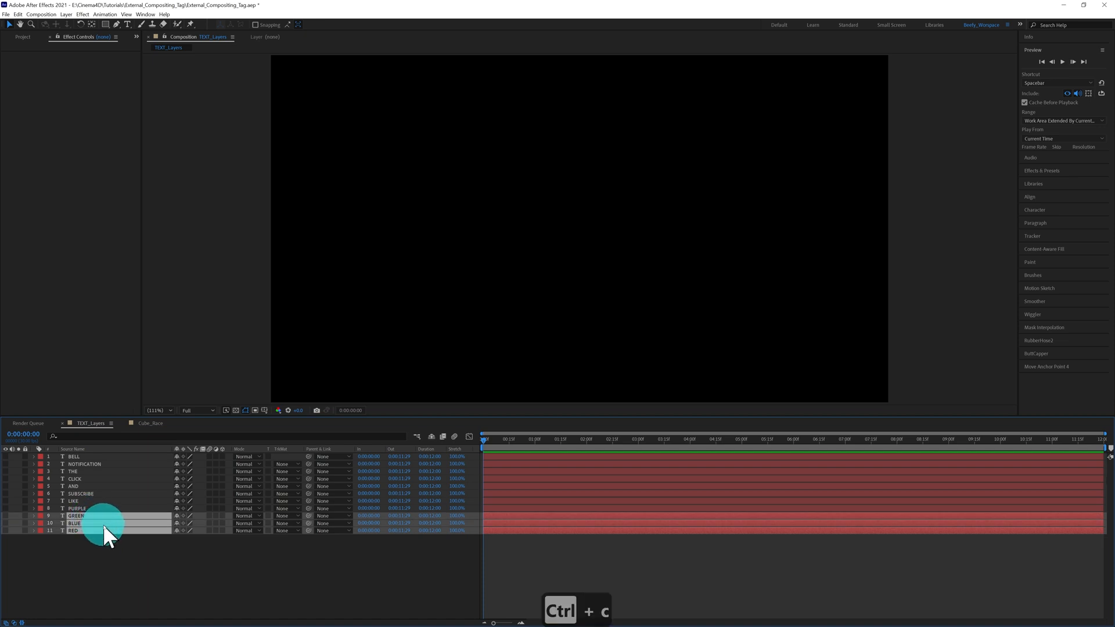
pyautogui.click(147, 423)
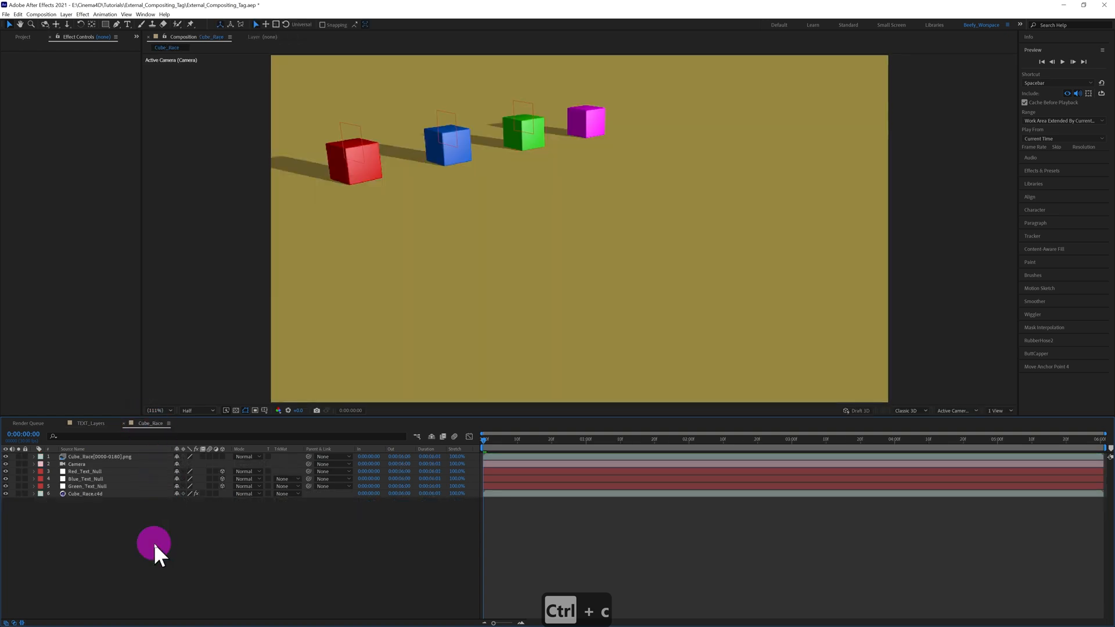
pyautogui.hotkey('ctrl', 'z')
pyautogui.hotkey('ctrl', 'z')
pyautogui.hotkey('ctrl', 'z')
pyautogui.hotkey('ctrl', 'z')
pyautogui.hotkey('ctrl', 'z')
pyautogui.hotkey('ctrl', 'z')
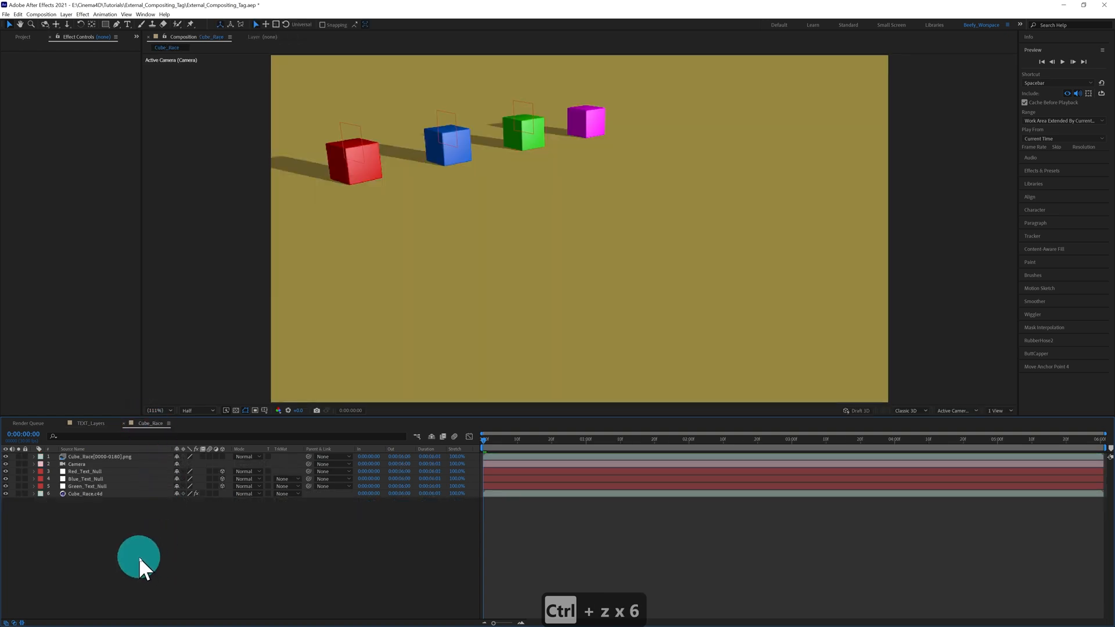
# - Paste the copied GREEN, BLUE and RED text layers at the top of the Cube_Race layer stack
pyautogui.press('ctrl')
pyautogui.hotkey('ctrl', 'v')
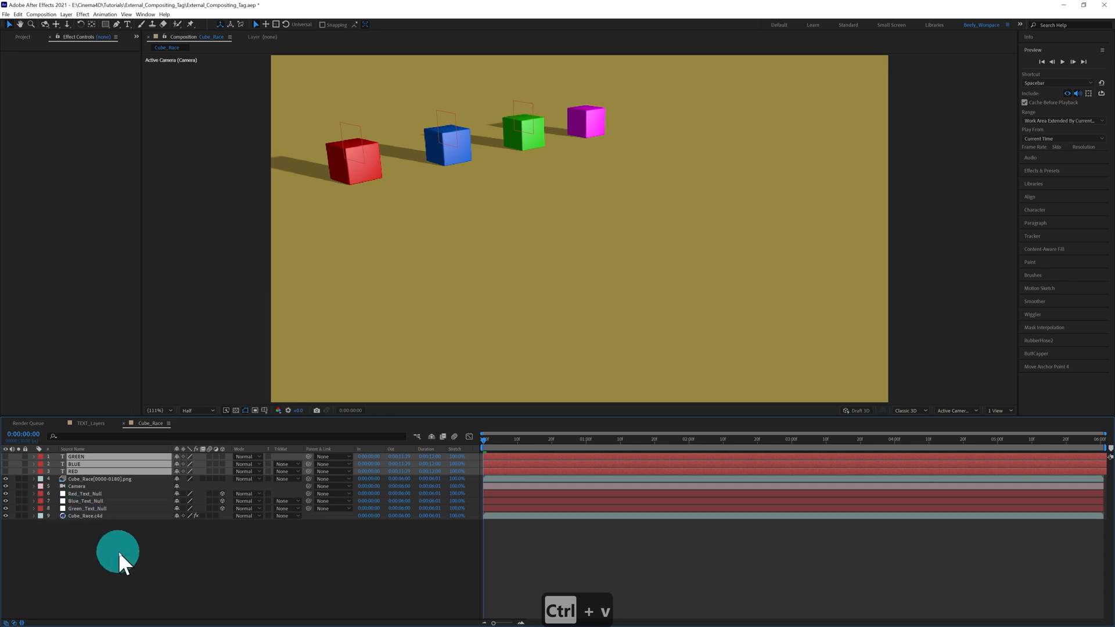
pyautogui.click(118, 551)
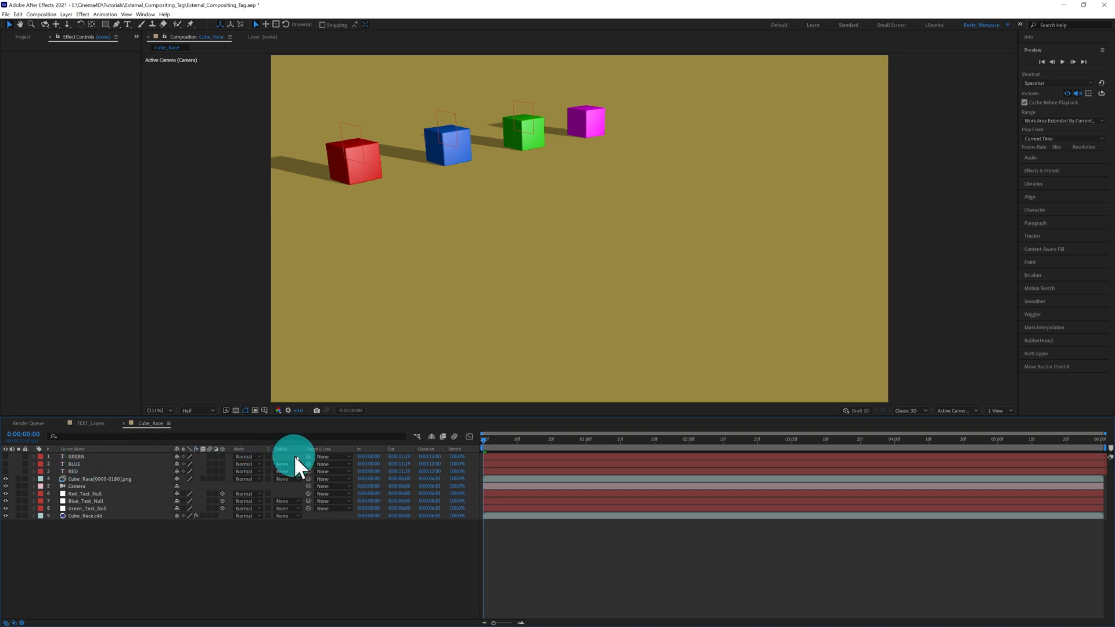
# - Parent the GREEN text layer to Green_Text_Null, snapping it to the null's location, and make it a visible 3D layer
pyautogui.moveTo(308, 455); pyautogui.dragTo(122, 510)
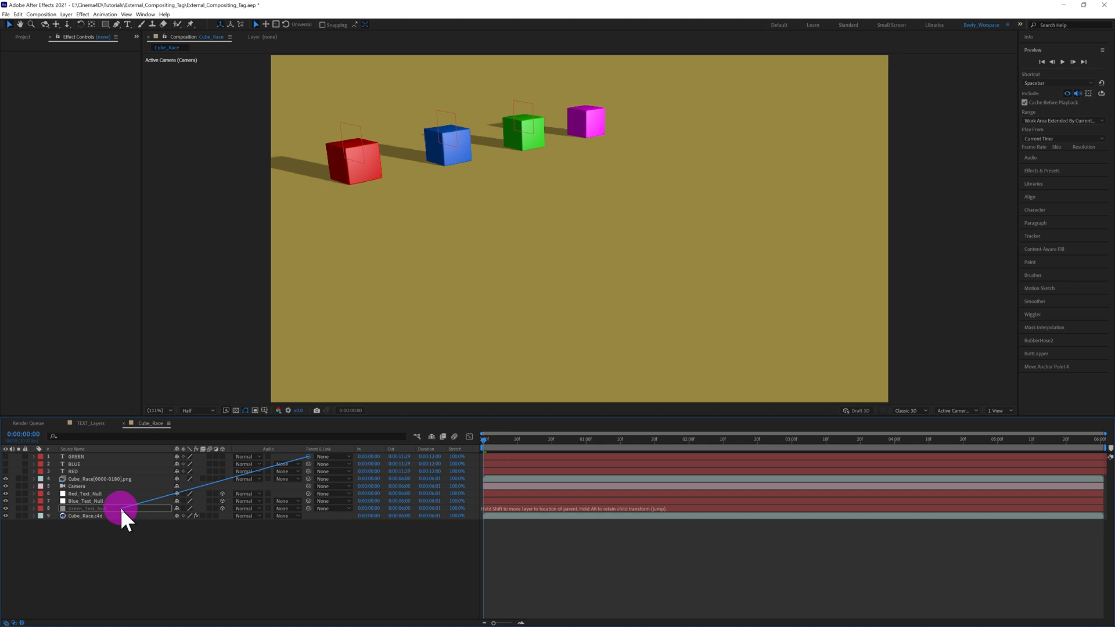
pyautogui.moveTo(120, 508); pyautogui.dragTo(120, 508)
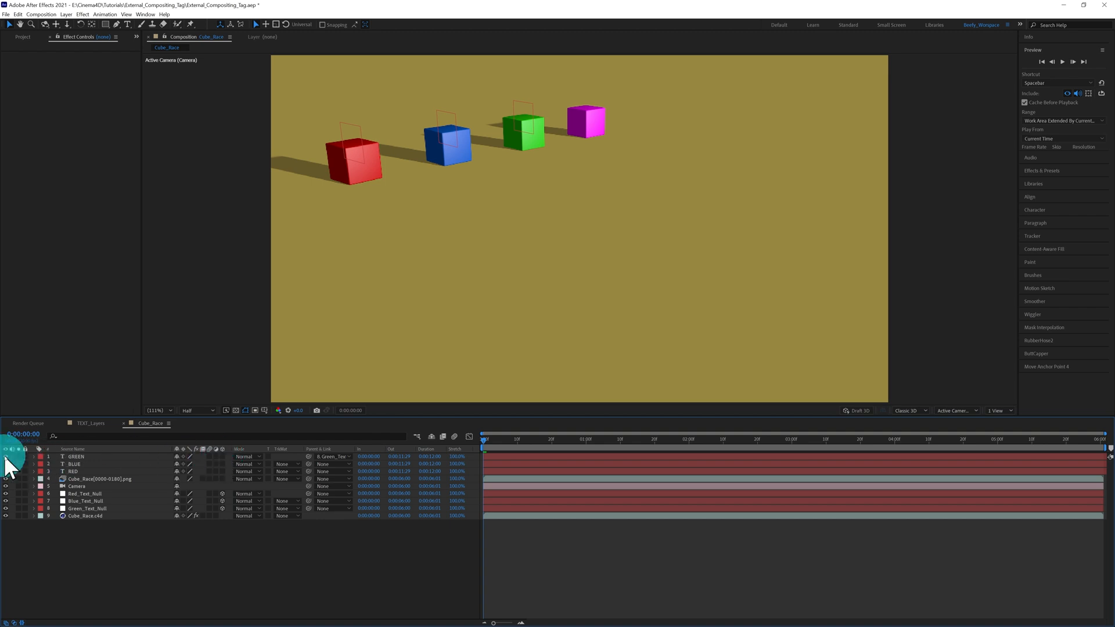
pyautogui.click(222, 456)
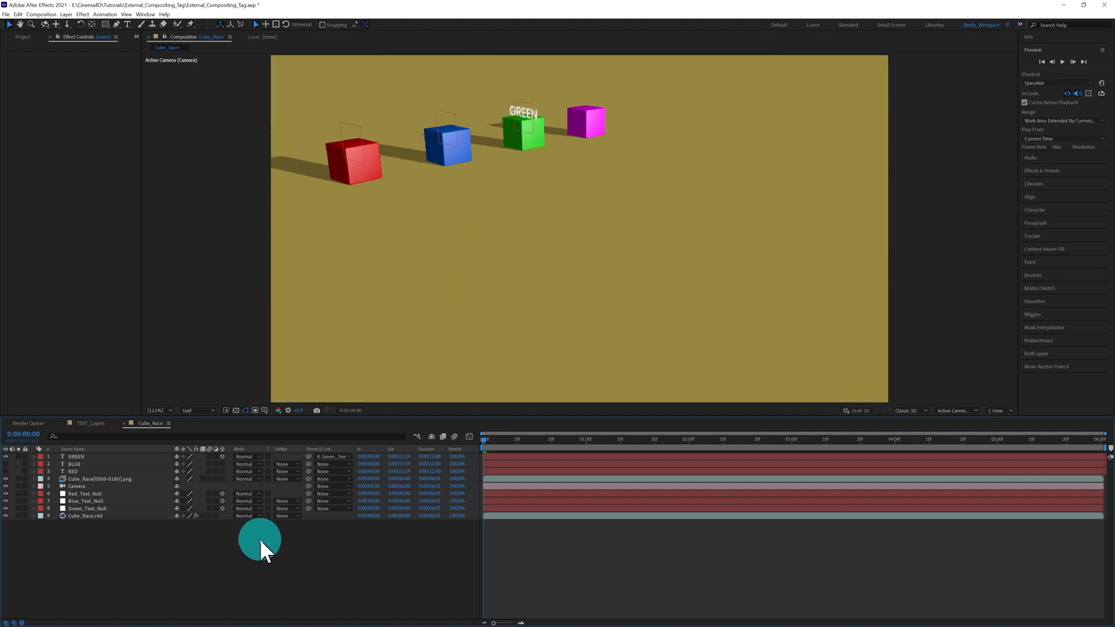
# - Parent BLUE to Blue_Text_Null and RED to Red_Text_Null, snapping each to its null's location, and make both visible 3D layers
pyautogui.click(85, 465)
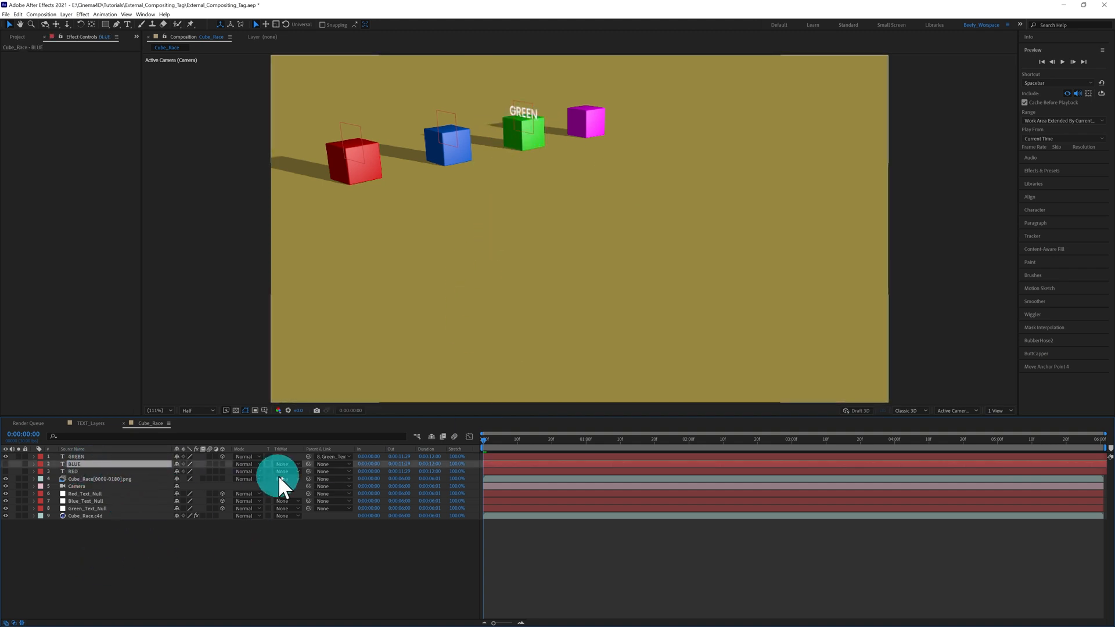
pyautogui.moveTo(308, 464); pyautogui.dragTo(102, 500)
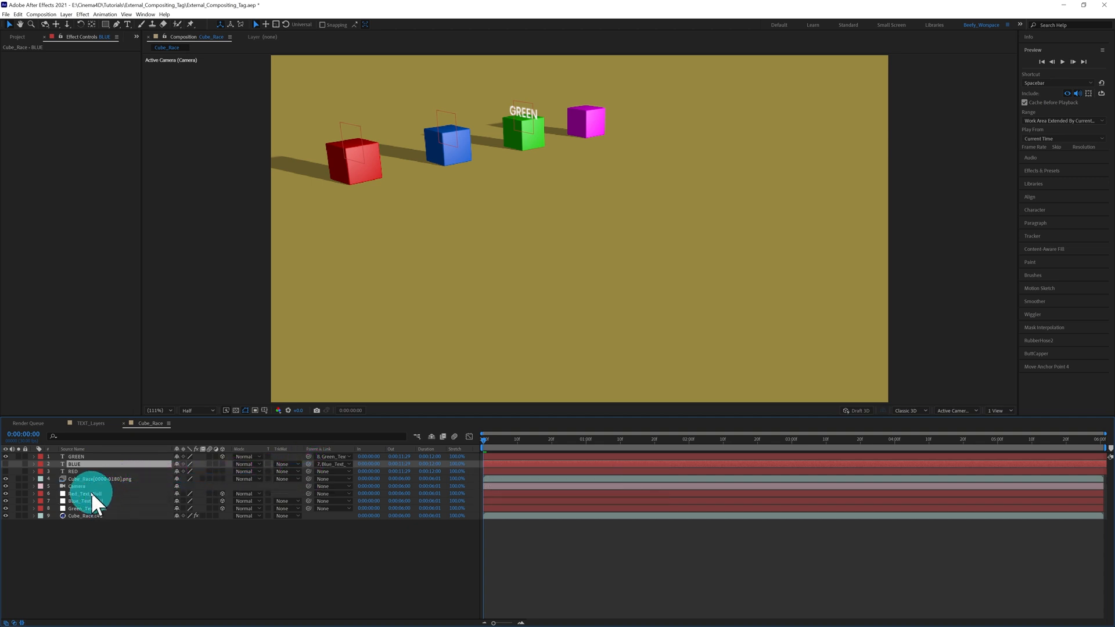
pyautogui.click(78, 469)
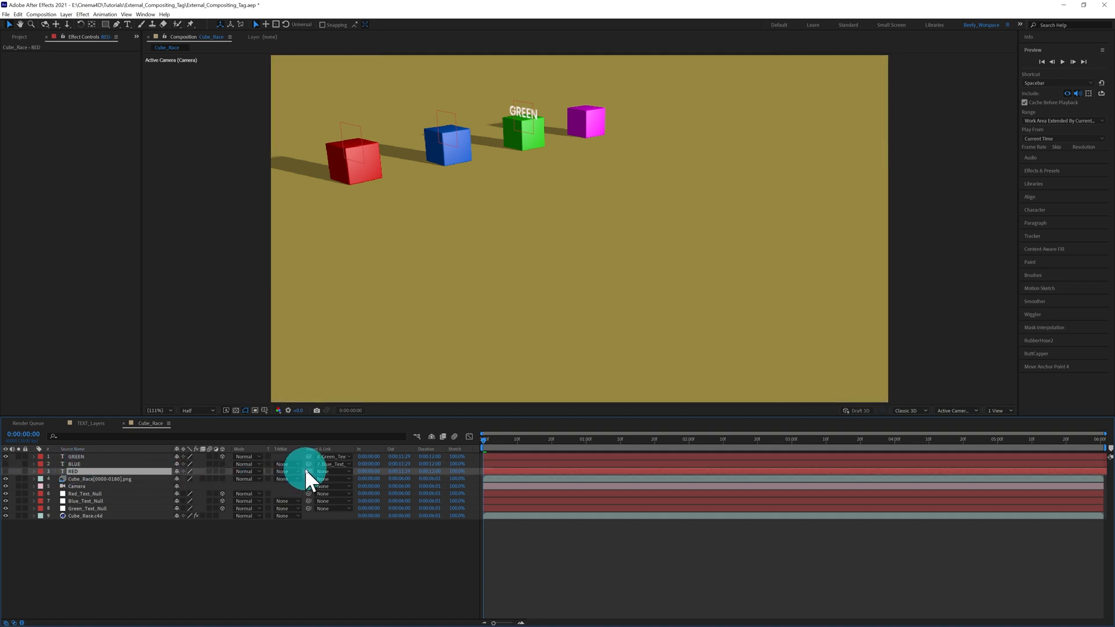
pyautogui.moveTo(306, 472); pyautogui.dragTo(97, 493)
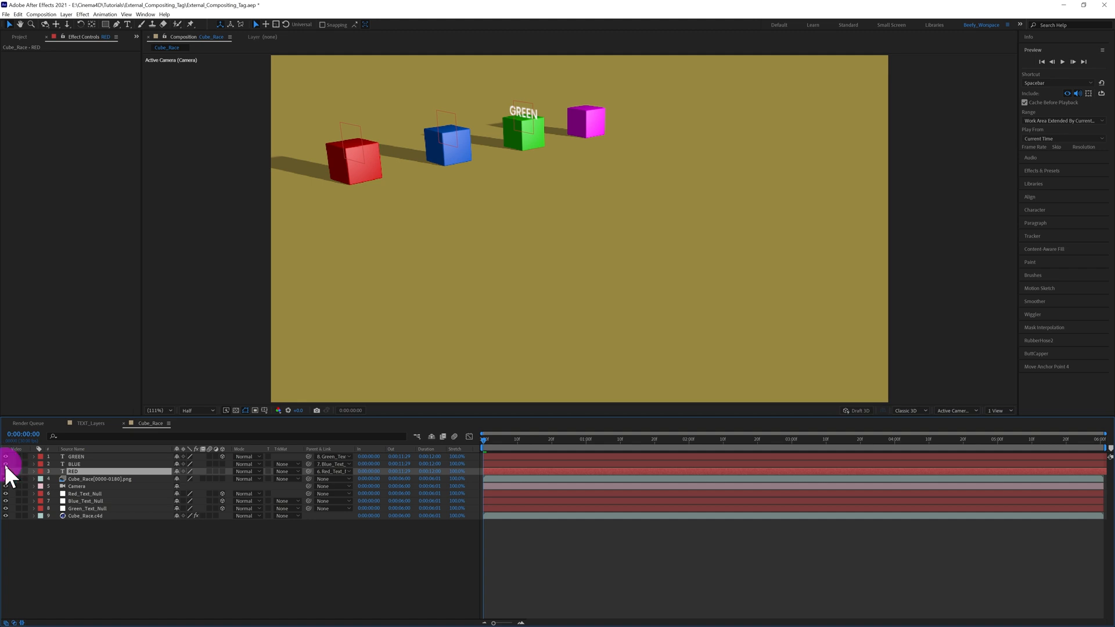
pyautogui.click(222, 464)
pyautogui.click(223, 471)
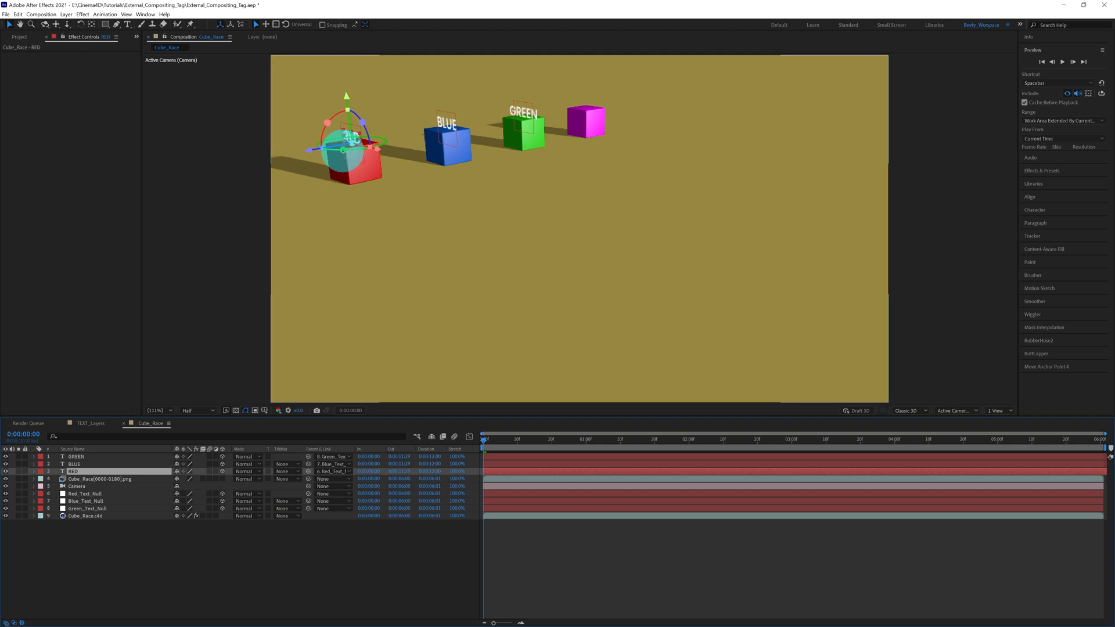
# - Rotate the RED, BLUE and GREEN text layers around their vertical axes to face the camera more directly
pyautogui.moveTo(342, 154); pyautogui.dragTo(399, 145)
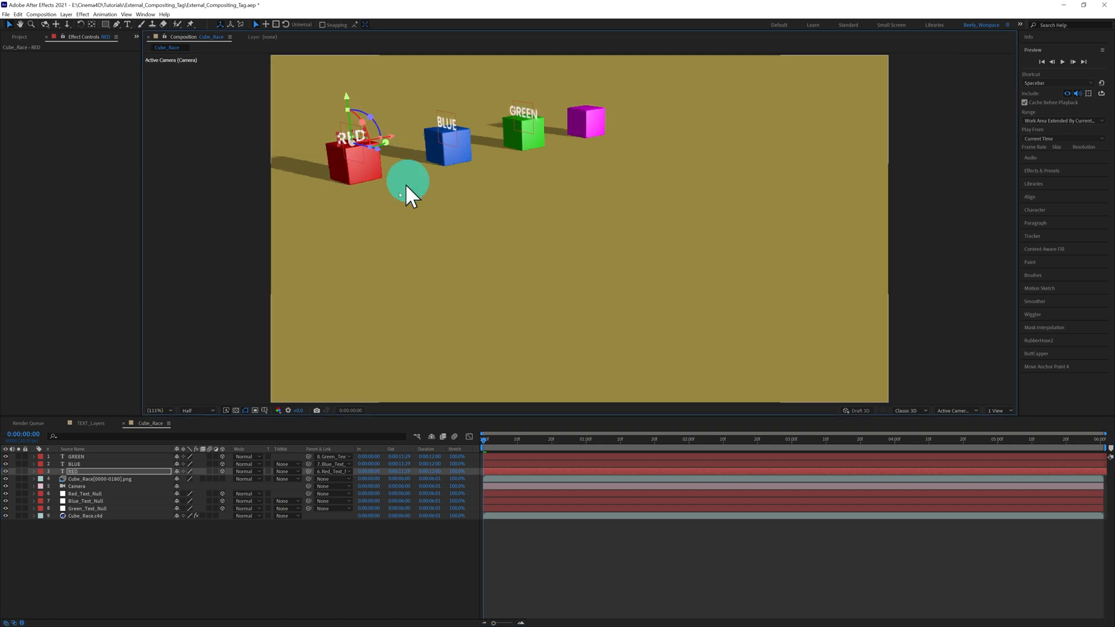
pyautogui.click(84, 464)
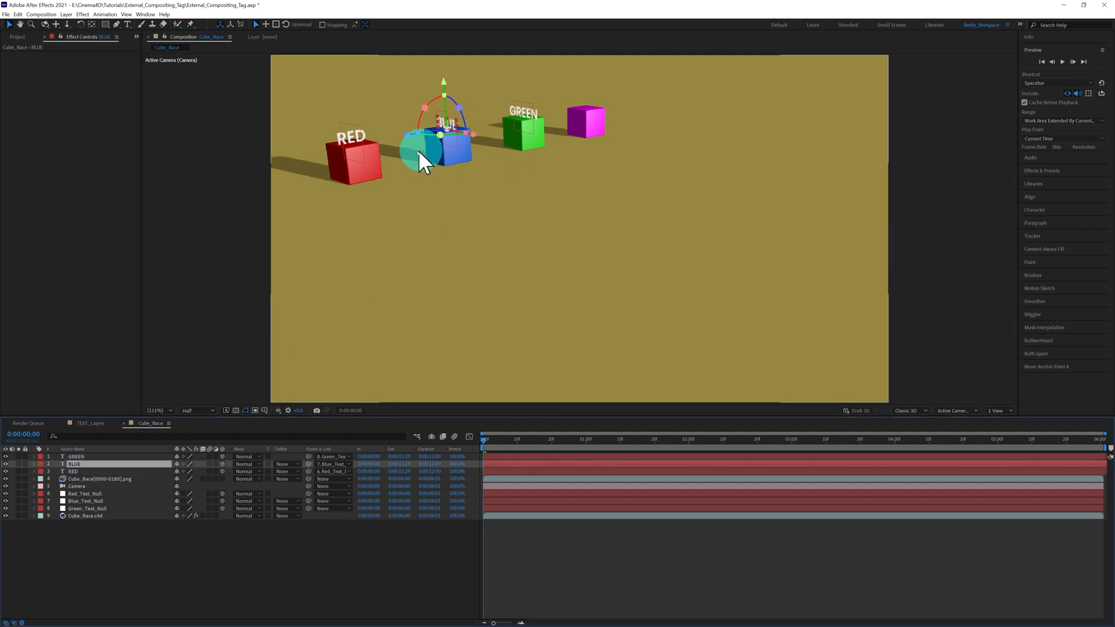
pyautogui.moveTo(443, 128); pyautogui.dragTo(483, 128)
pyautogui.click(99, 456)
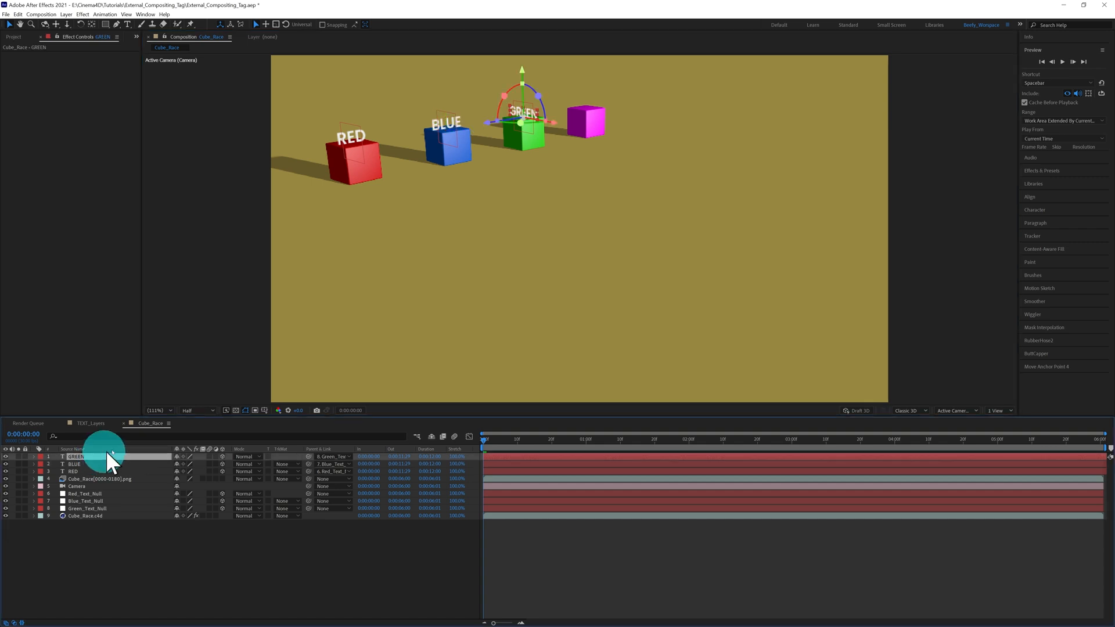
pyautogui.moveTo(522, 121); pyautogui.dragTo(556, 142)
pyautogui.click(230, 557)
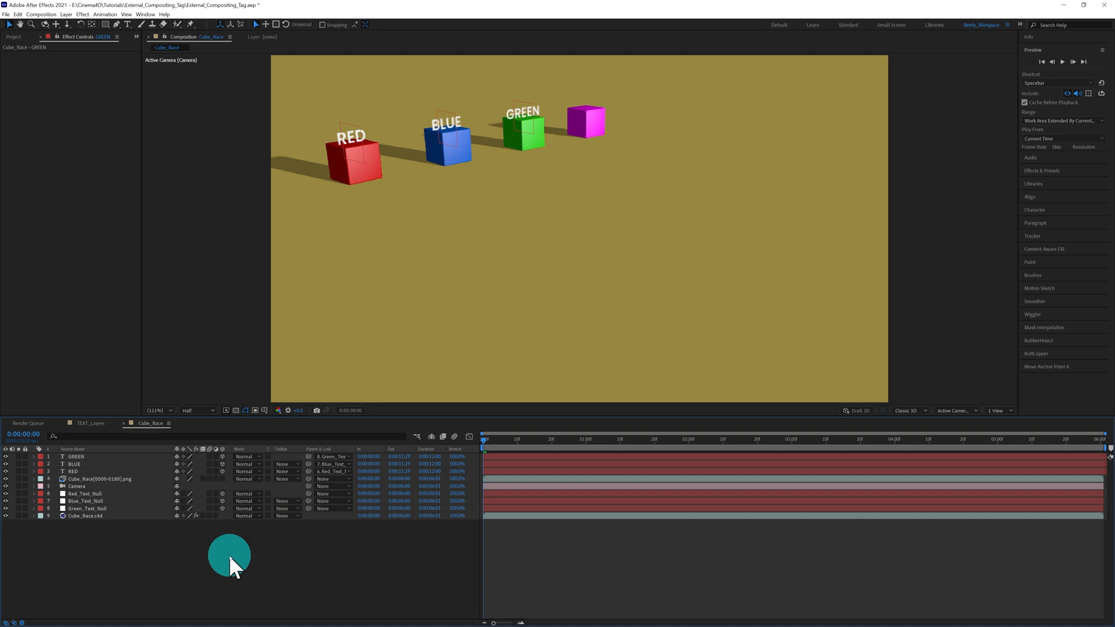
# - Preview the Cube_Race composition, switch to Cinema 4D, play the scene's animation and rewind it to frame 0
pyautogui.click(1061, 62)
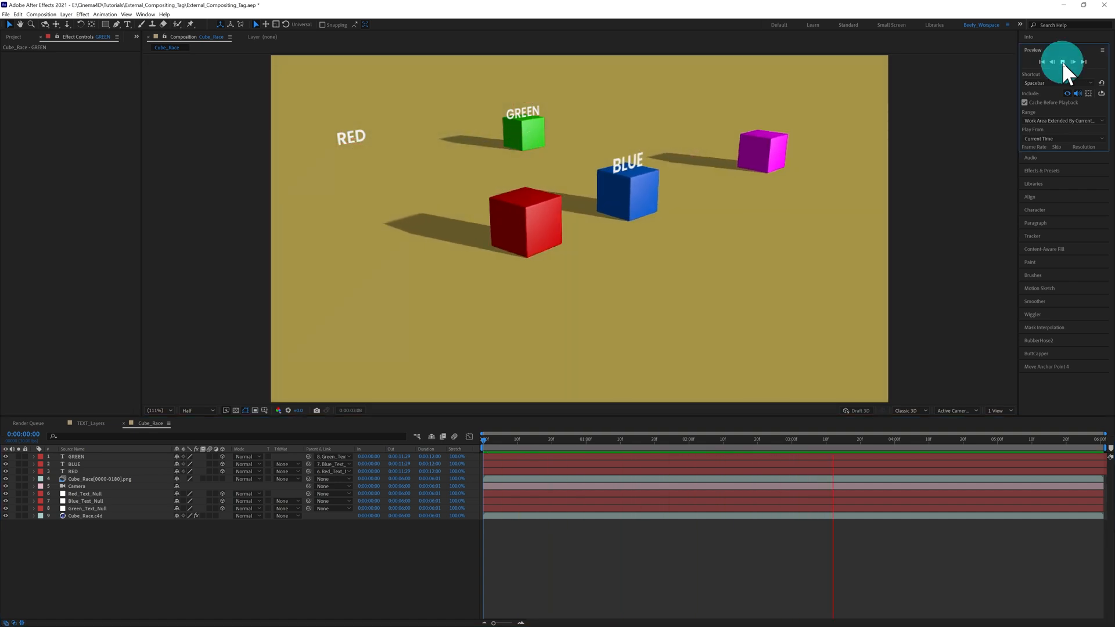
pyautogui.click(1062, 61)
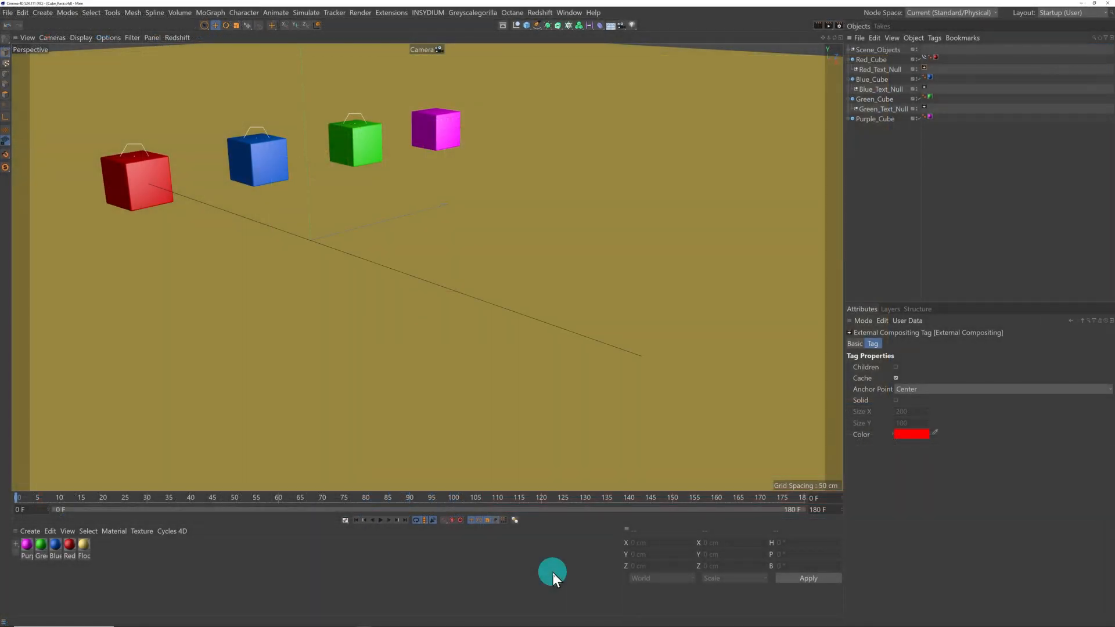
pyautogui.click(380, 520)
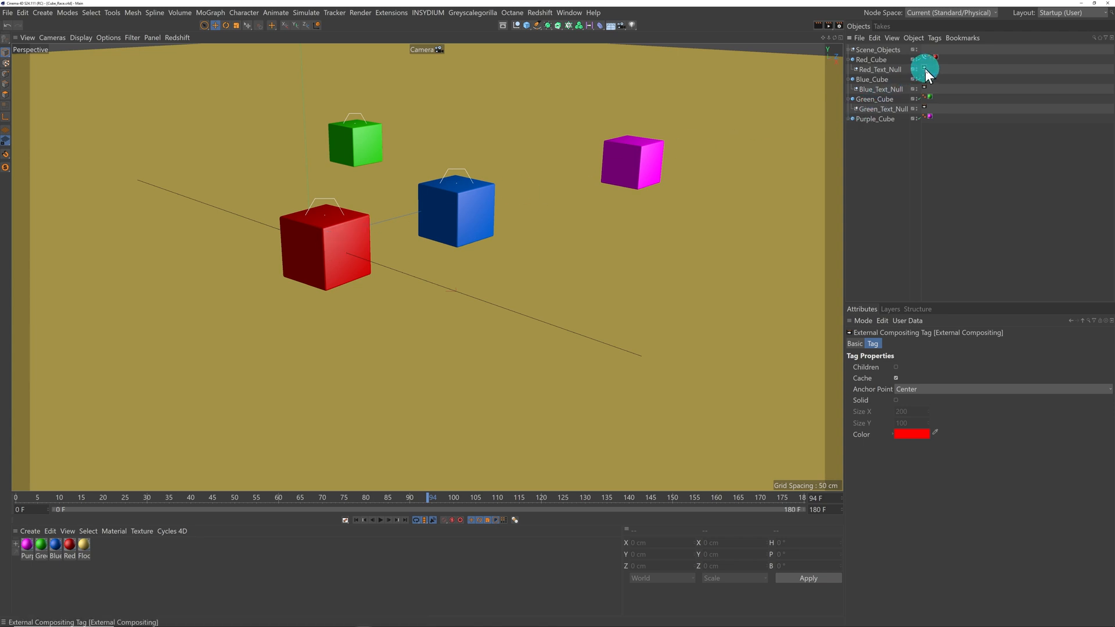
pyautogui.click(354, 520)
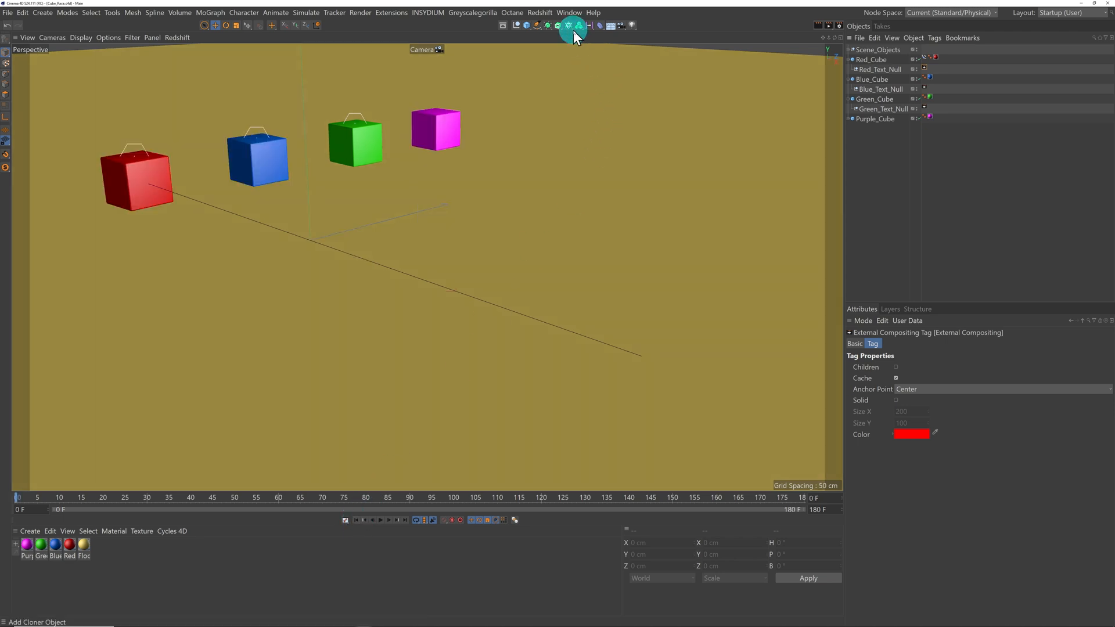
# - Open the Dope Sheet timeline, remove Red_Cube from it and reposition the window over the viewport
pyautogui.click(564, 12)
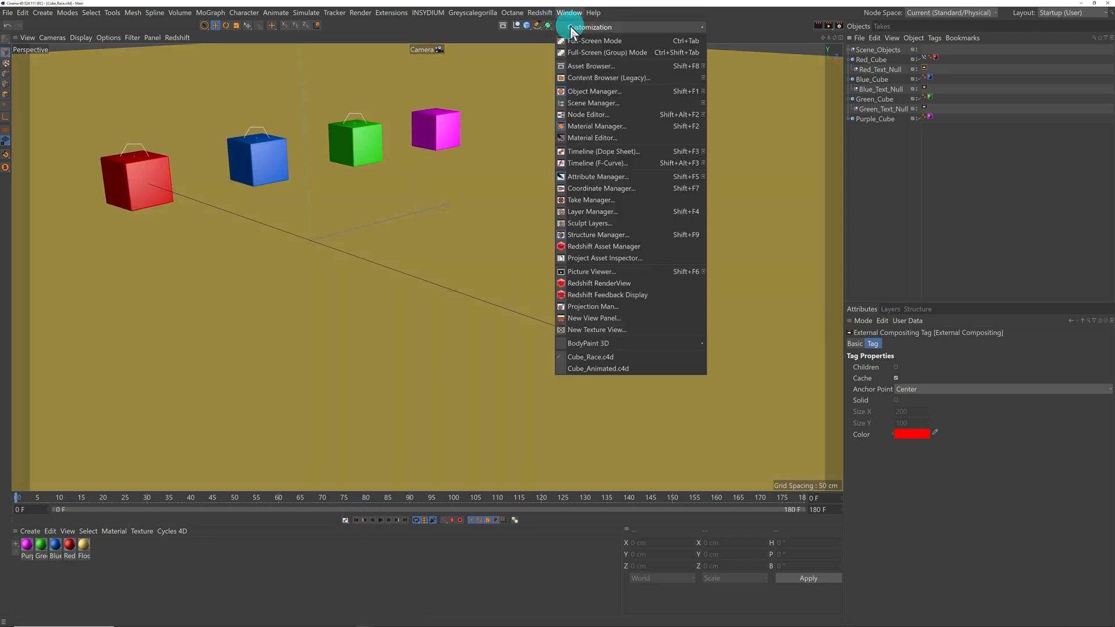
pyautogui.click(602, 151)
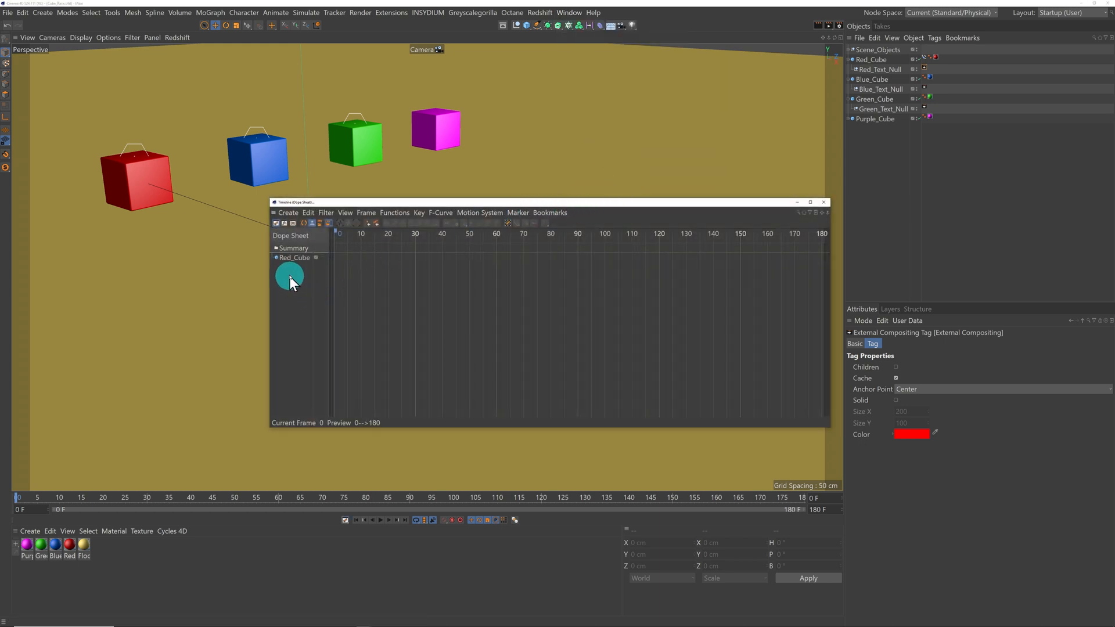
pyautogui.click(294, 259)
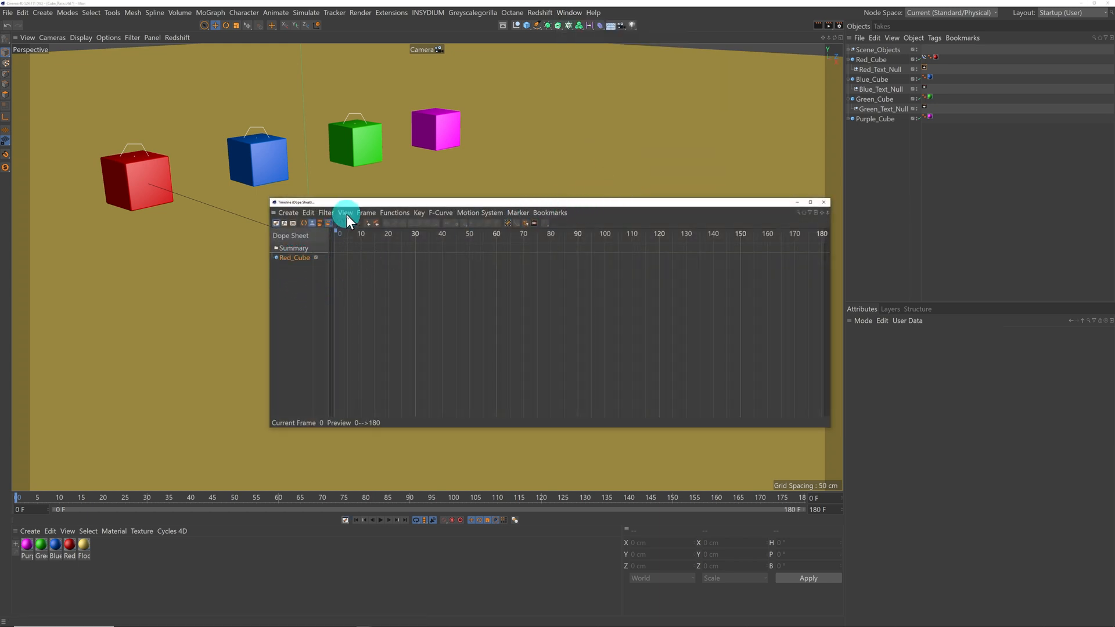
pyautogui.click(346, 213)
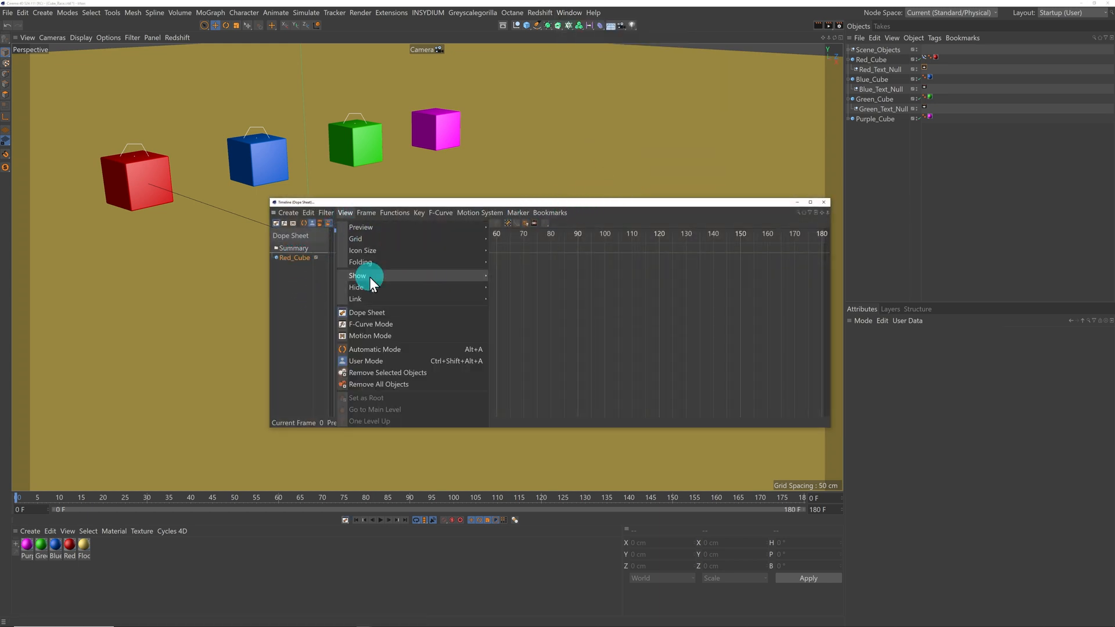
pyautogui.click(389, 374)
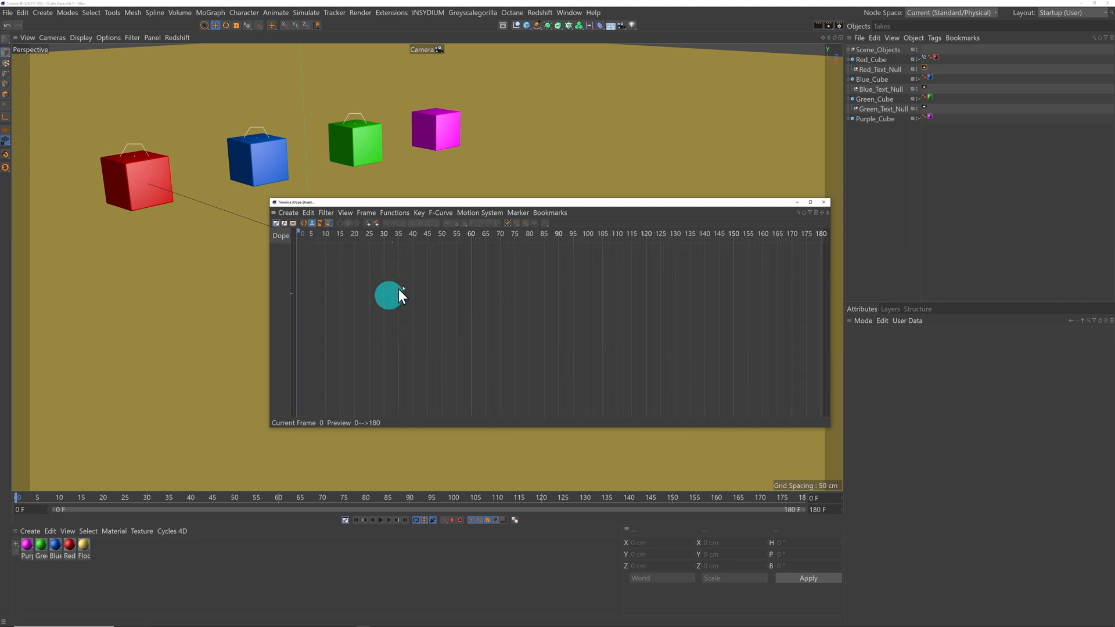
pyautogui.moveTo(430, 205); pyautogui.dragTo(395, 233)
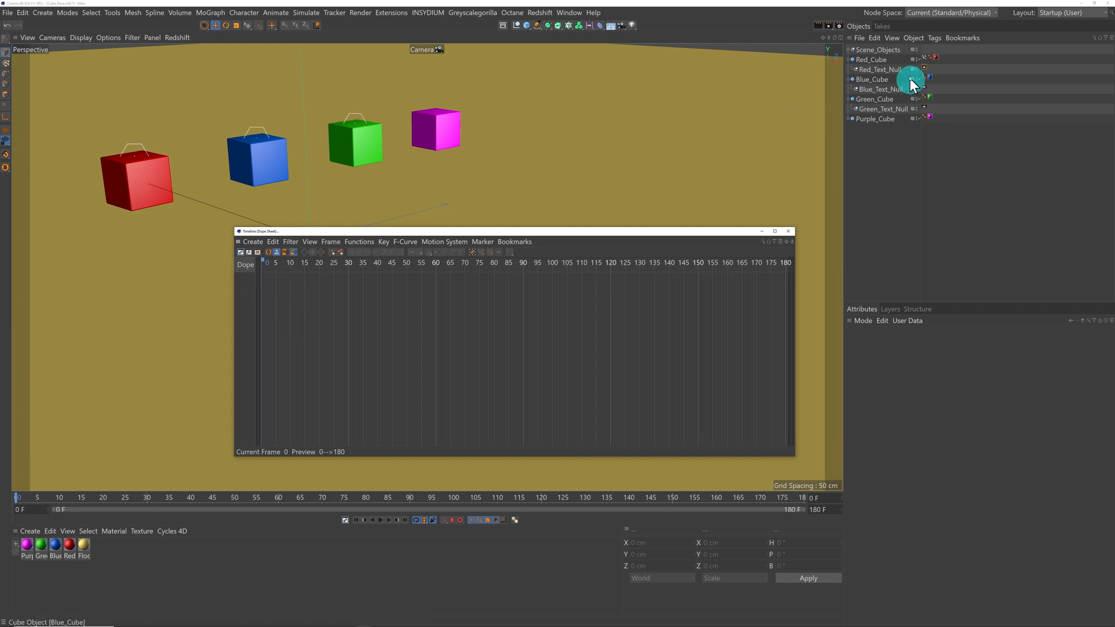
# - Add Red_Cube to the Dope Sheet and bake its position, rotation and animated parameters to a copy over frames 0 to 180
pyautogui.click(871, 59)
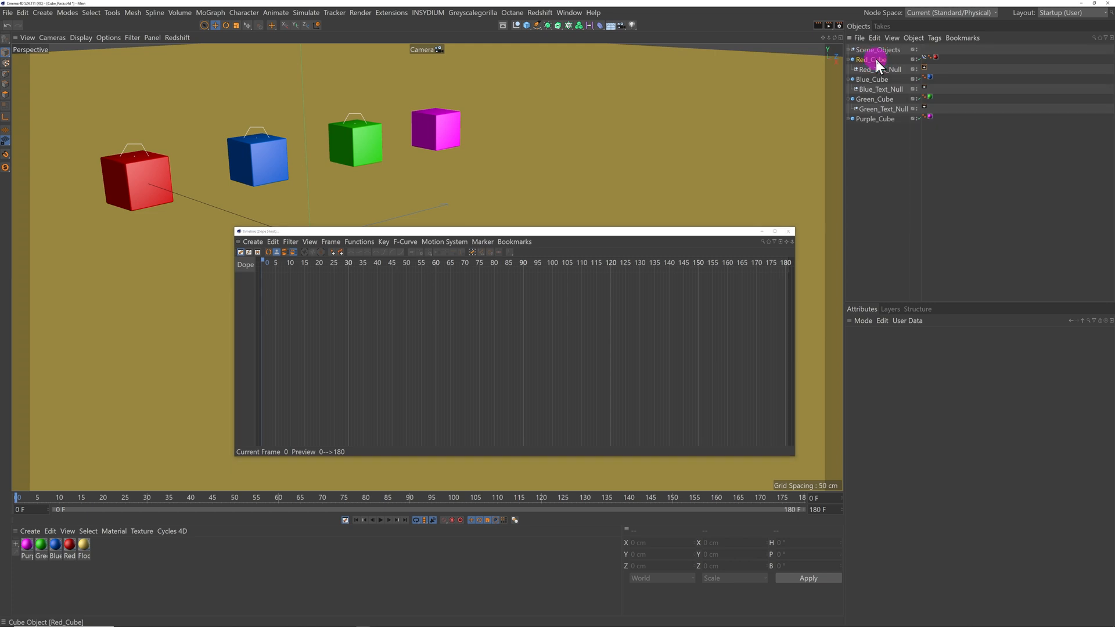
pyautogui.moveTo(876, 62); pyautogui.dragTo(245, 294)
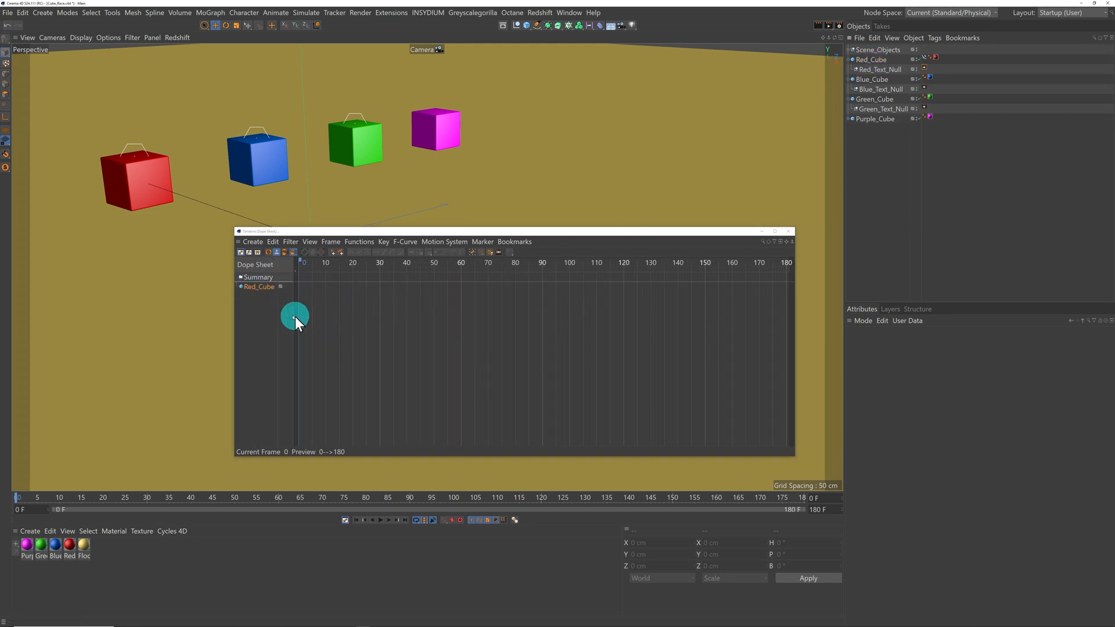
pyautogui.click(360, 242)
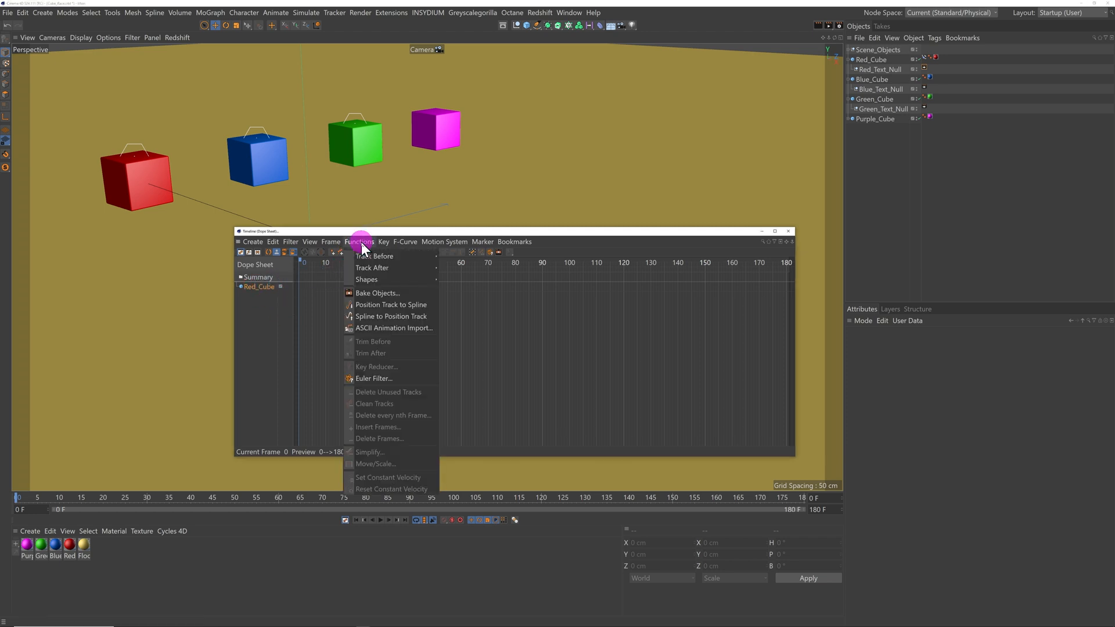
pyautogui.click(375, 294)
pyautogui.moveTo(371, 214); pyautogui.dragTo(502, 277)
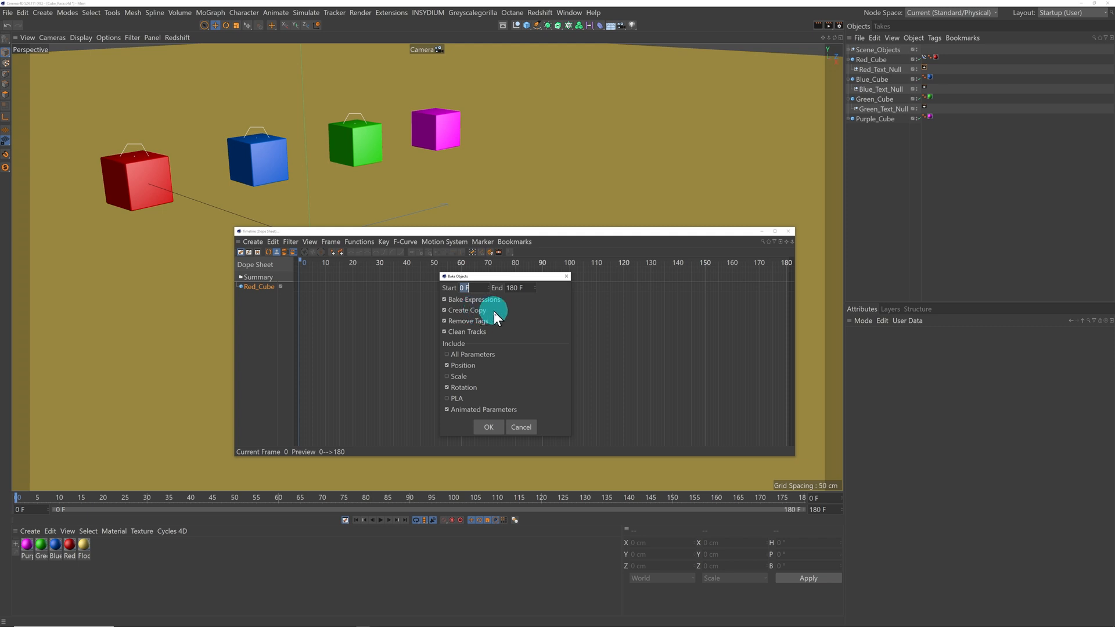
pyautogui.click(489, 426)
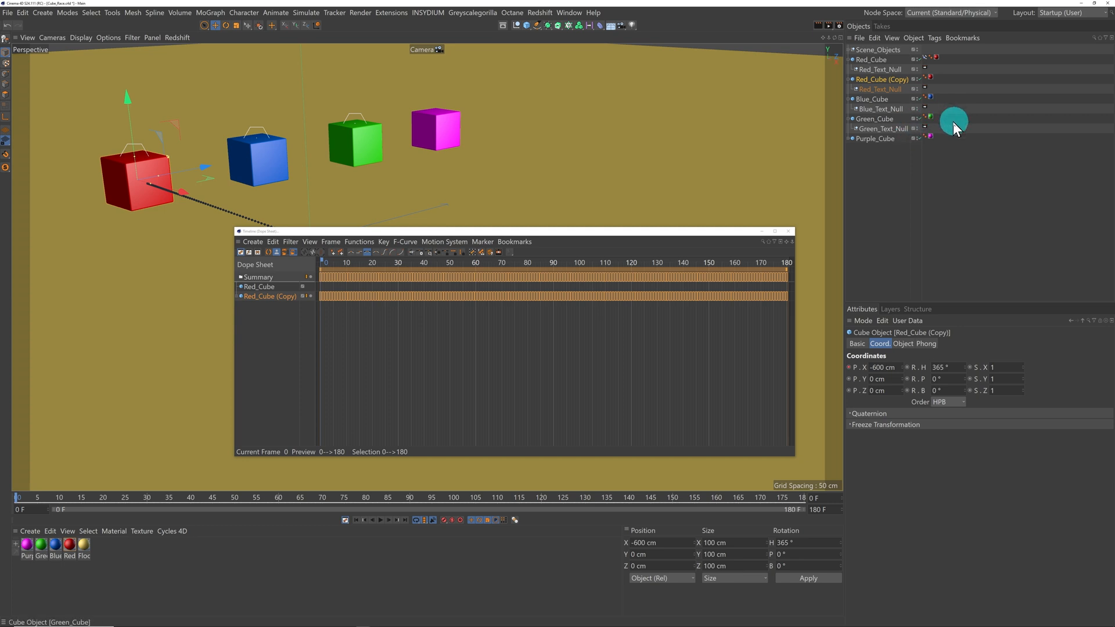
# - Delete the External Compositing tag from the Red_Text_Null under the original Red_Cube
pyautogui.click(899, 157)
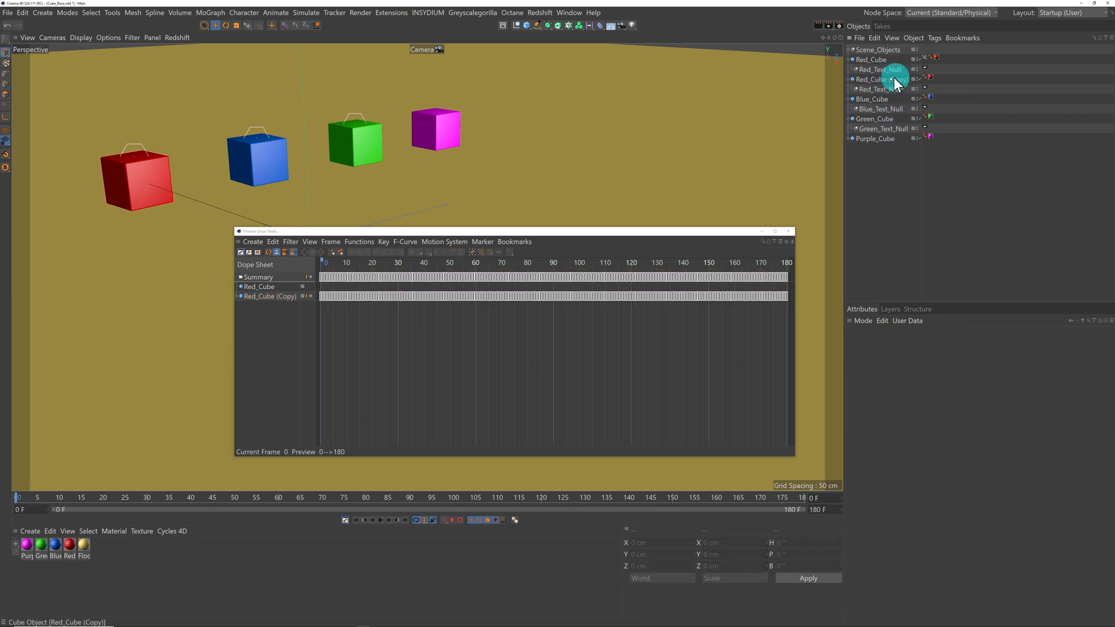
pyautogui.click(924, 69)
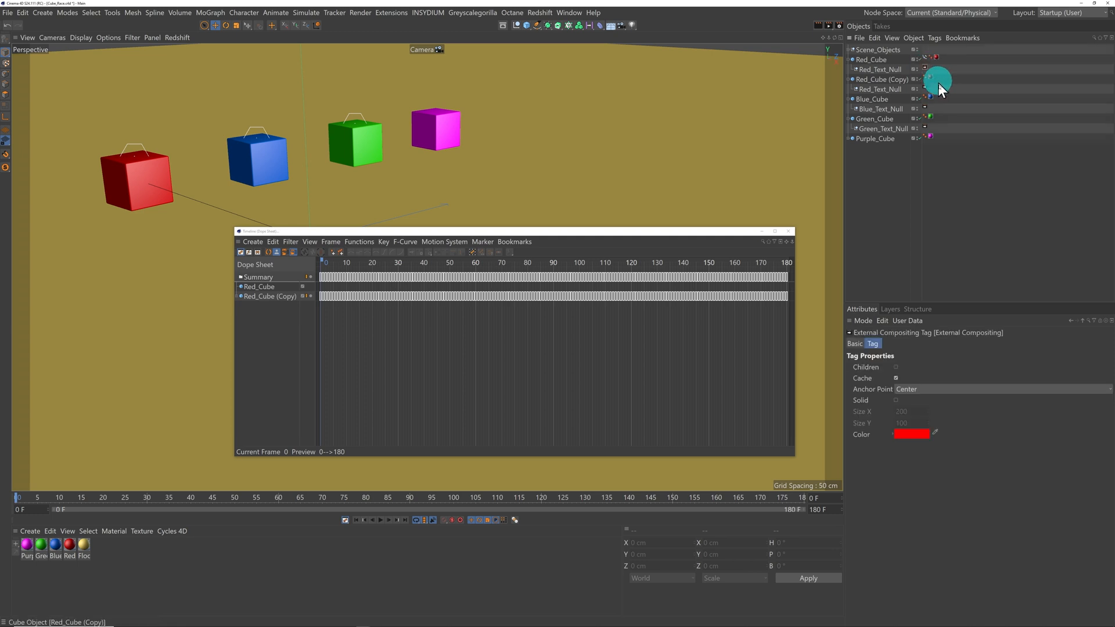
pyautogui.click(904, 185)
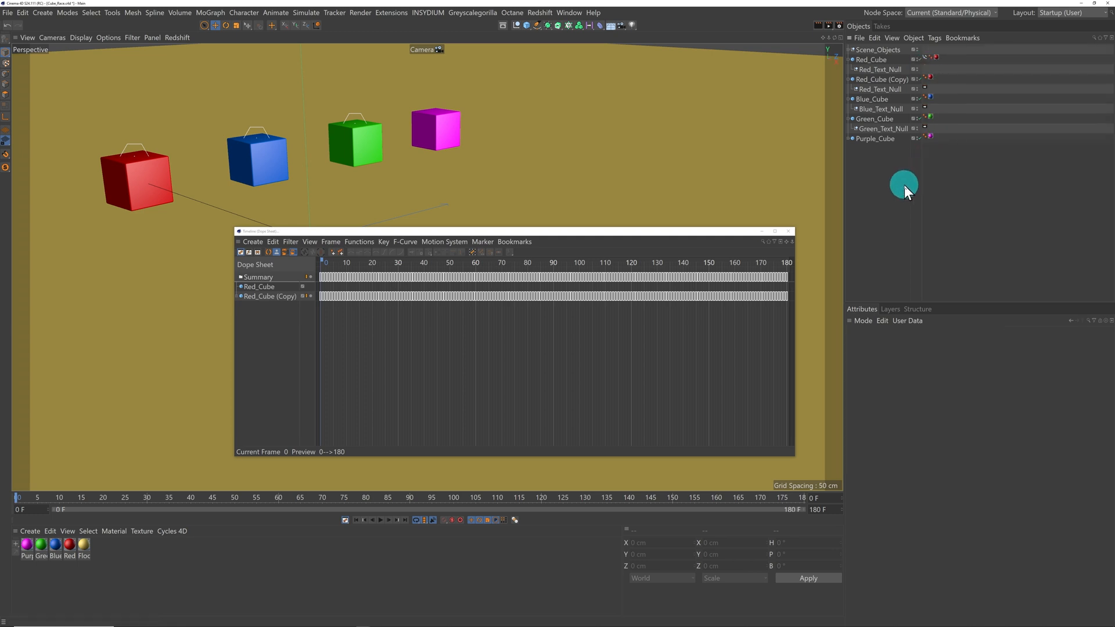
# - Save the Cube_Race.c4d project and close the Dope Sheet timeline
pyautogui.click(7, 13)
pyautogui.click(41, 113)
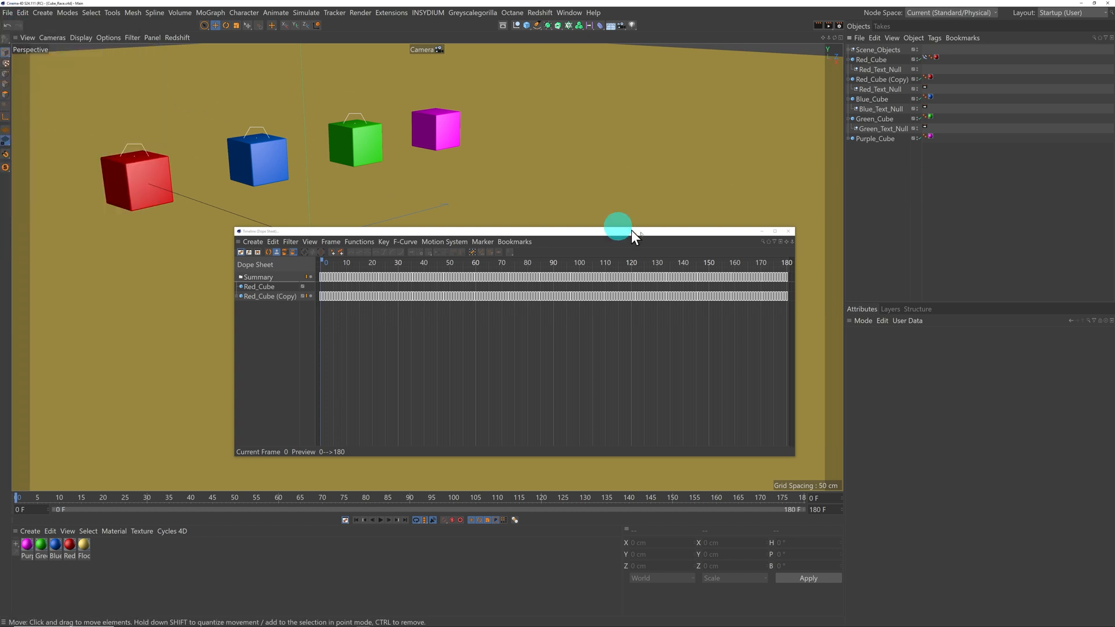
pyautogui.click(788, 232)
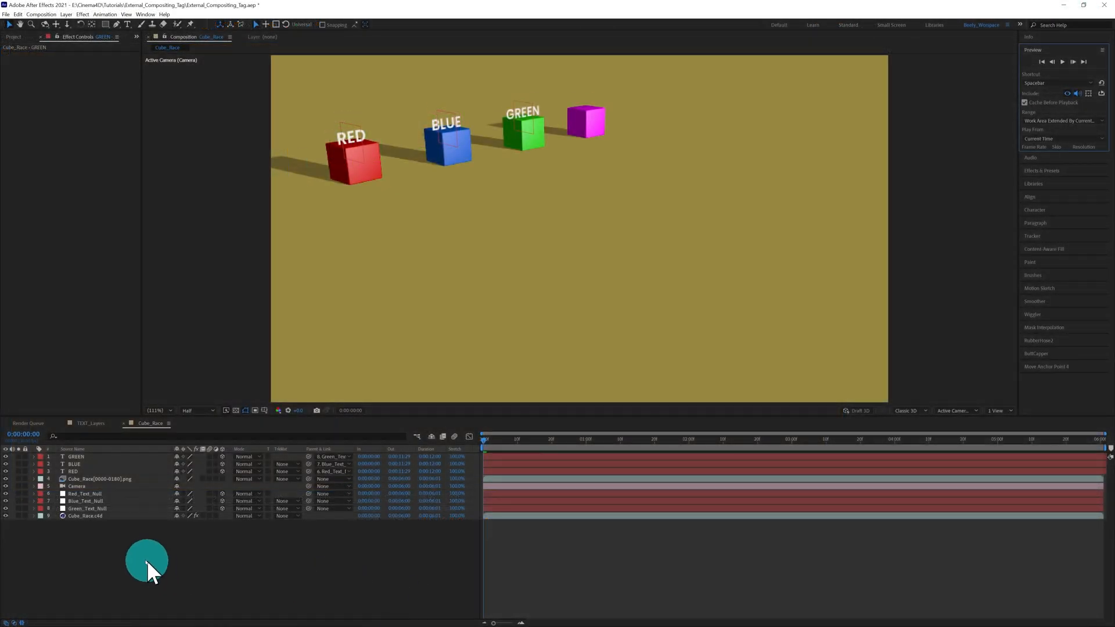
# - Switch to After Effects and delete the Camera, Red_Text_Null, Blue_Text_Null and Green_Text_Null layers from Cube_Race
pyautogui.click(79, 508)
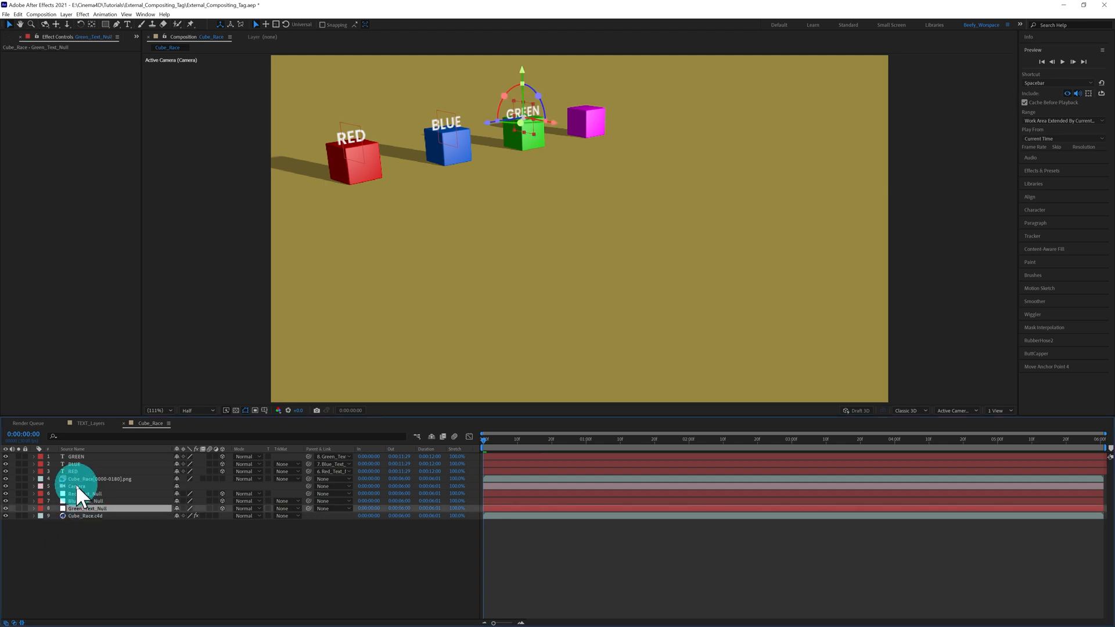
pyautogui.keyDown('shift'); pyautogui.click(76, 486); pyautogui.keyUp('shift')
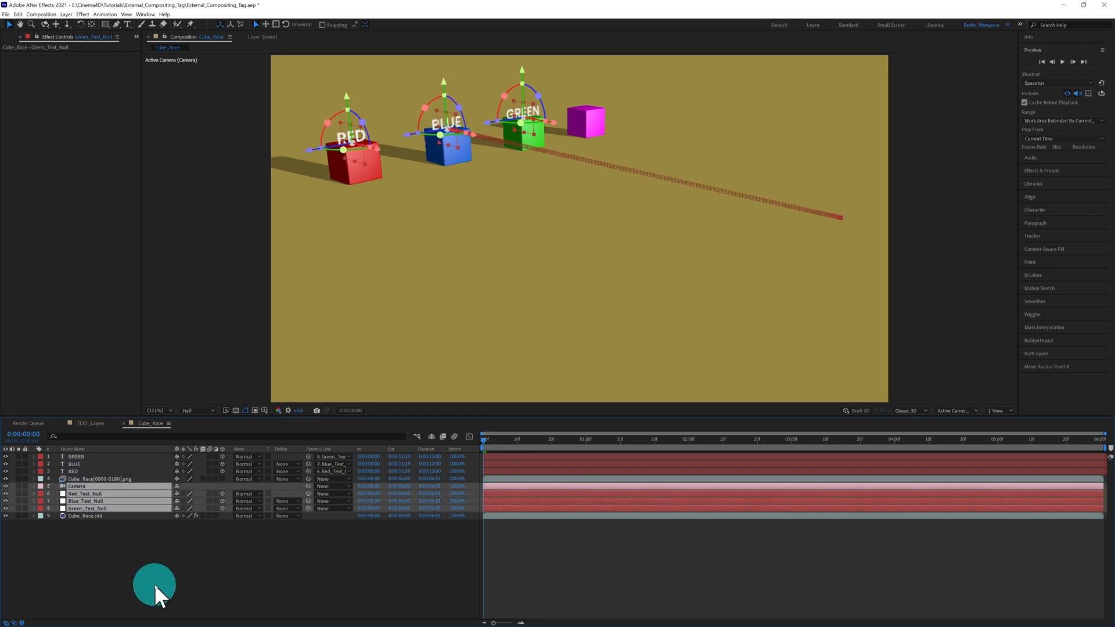
pyautogui.press('Delete')
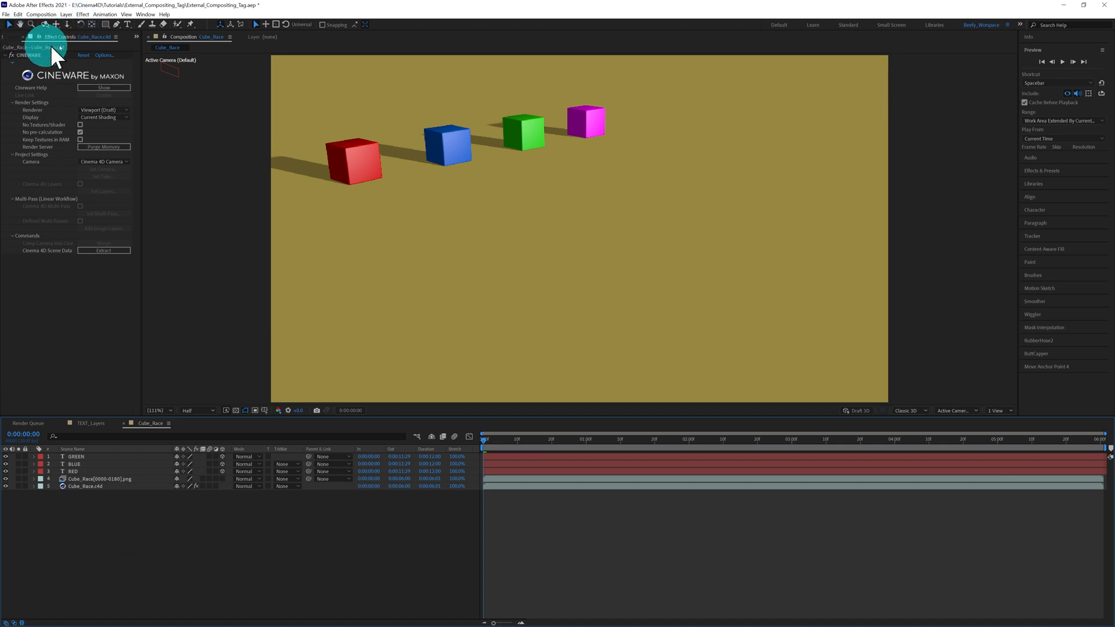
# - Reload the Cube_Race.c4d footage in the project
pyautogui.click(138, 35)
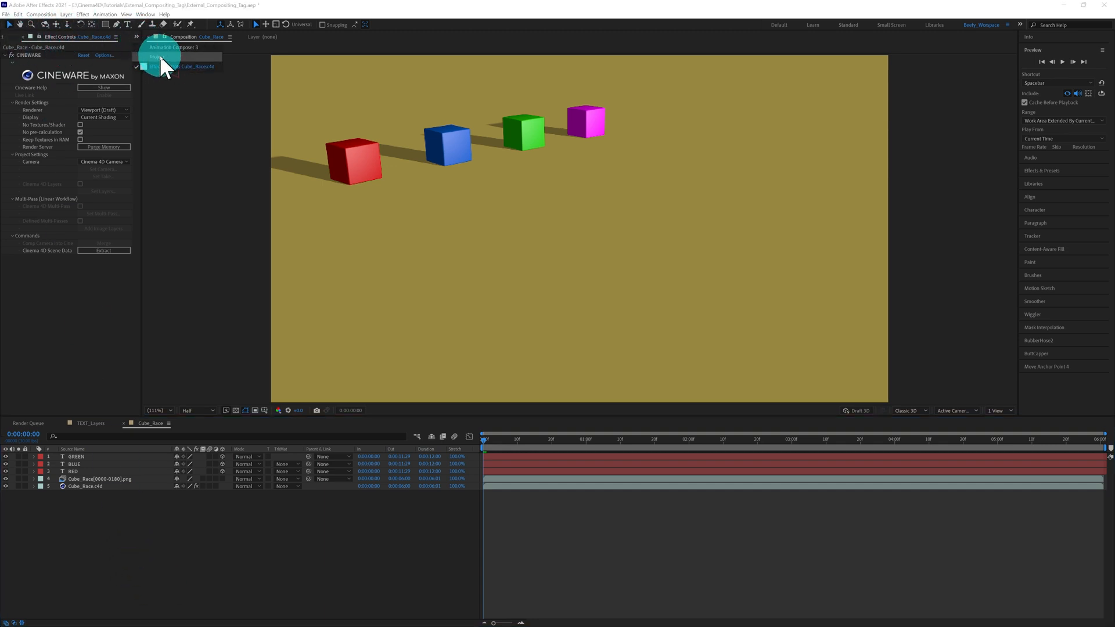
pyautogui.click(159, 55)
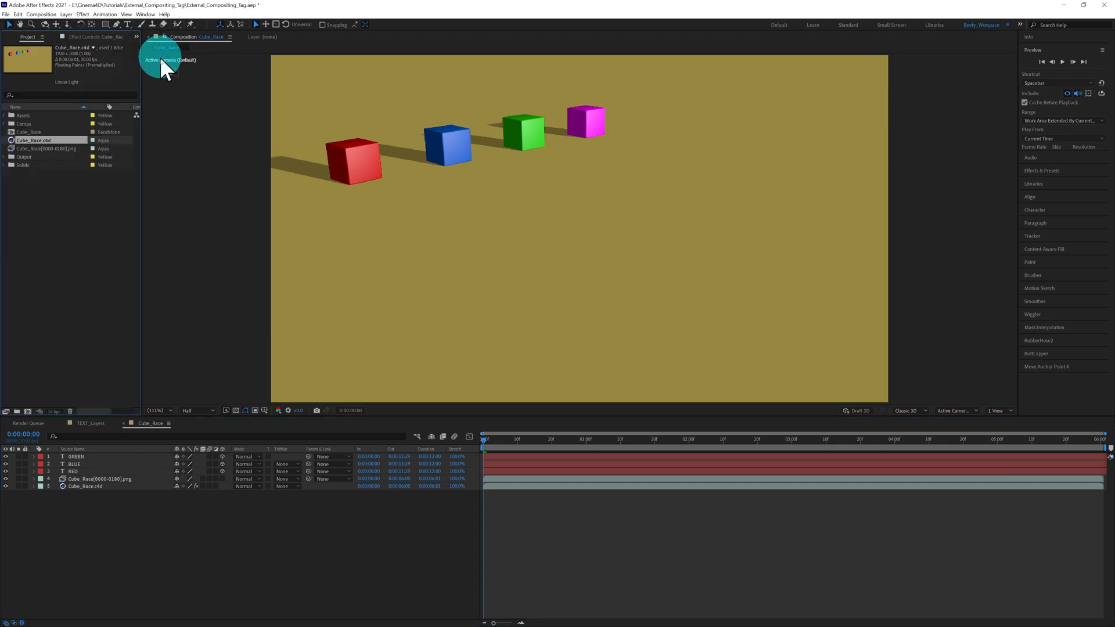
pyautogui.rightClick(42, 140)
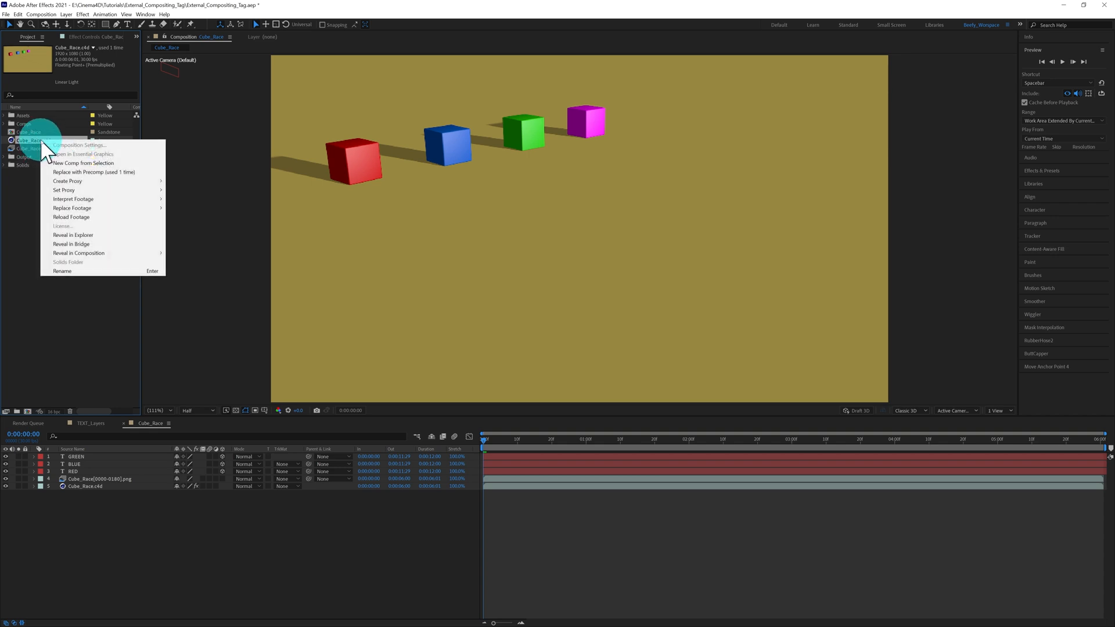
pyautogui.click(83, 218)
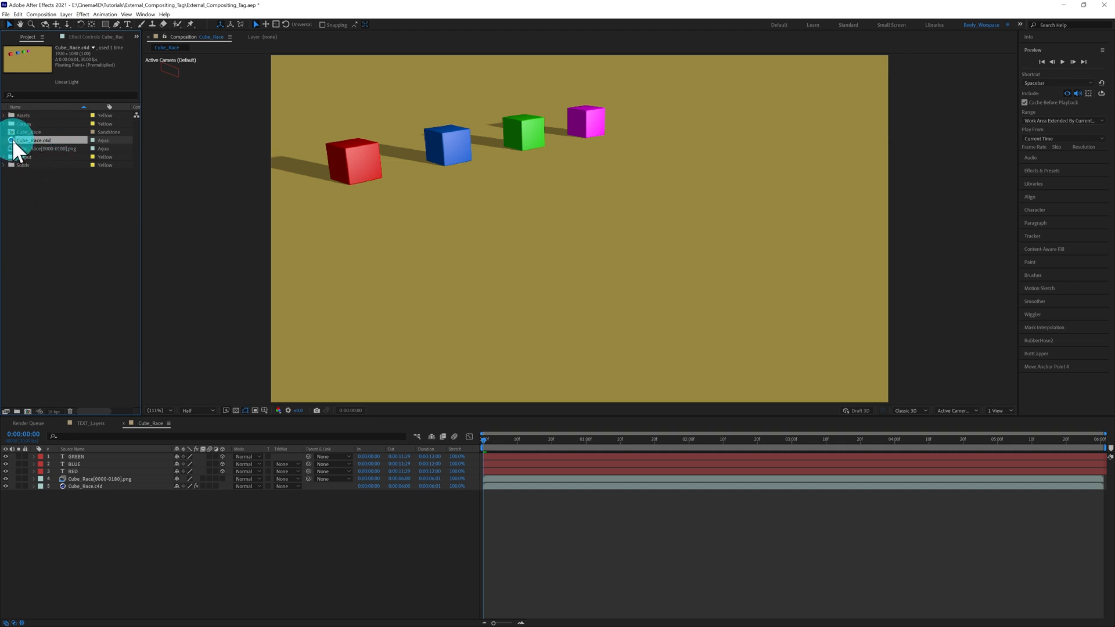
# - Extract the Cinema 4D scene data from the Cube_Race.c4d layer with its Cineware effect
pyautogui.click(99, 486)
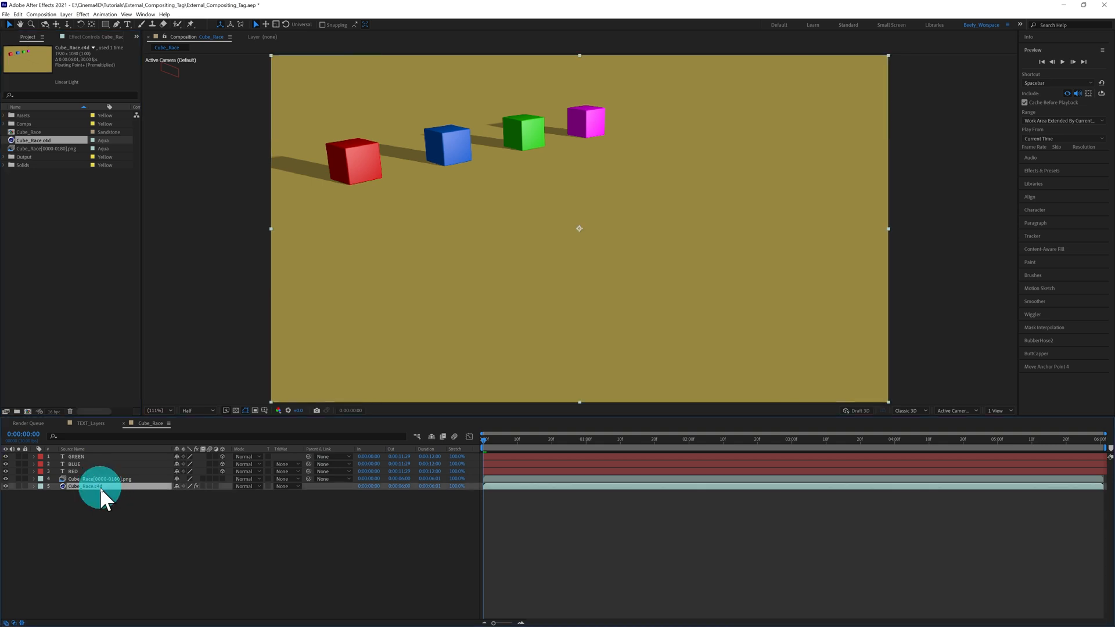
pyautogui.click(136, 37)
pyautogui.click(137, 36)
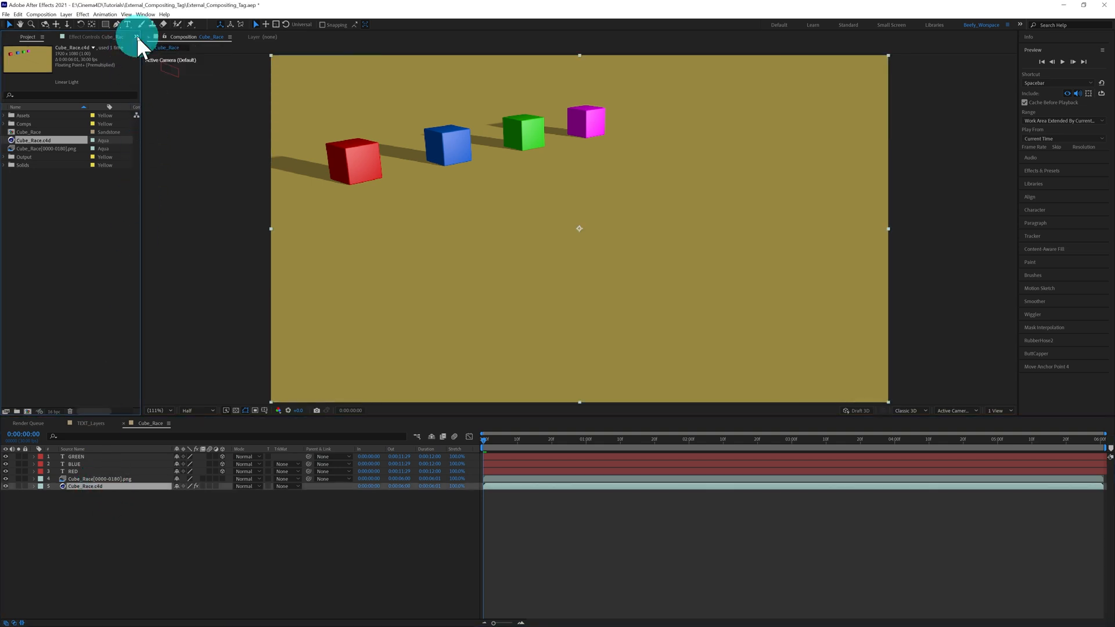
pyautogui.click(89, 35)
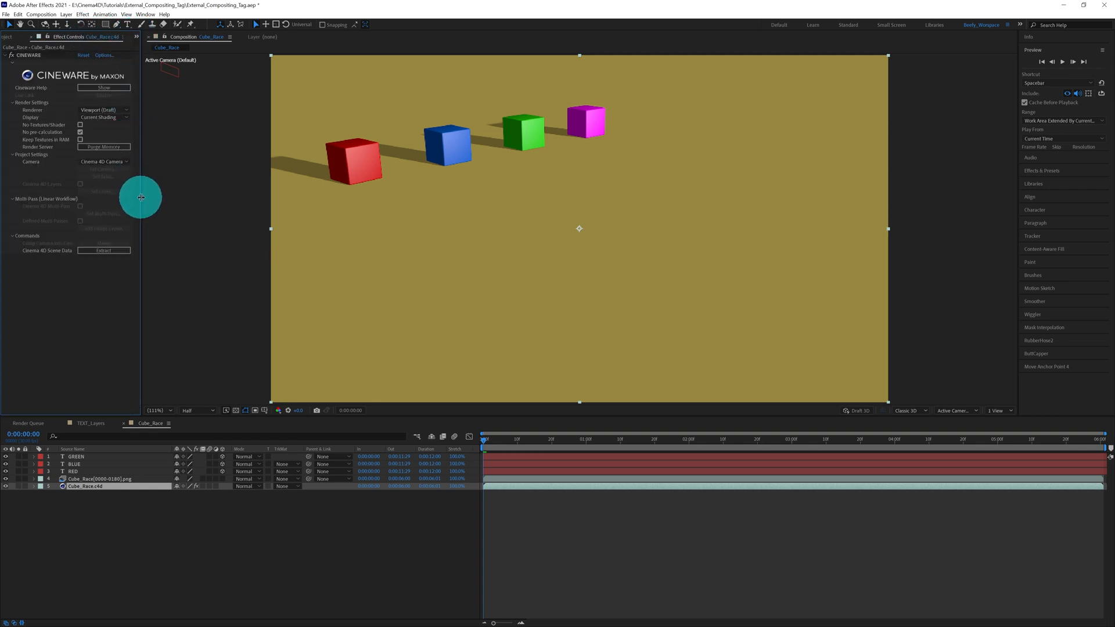
pyautogui.moveTo(139, 196); pyautogui.dragTo(159, 197)
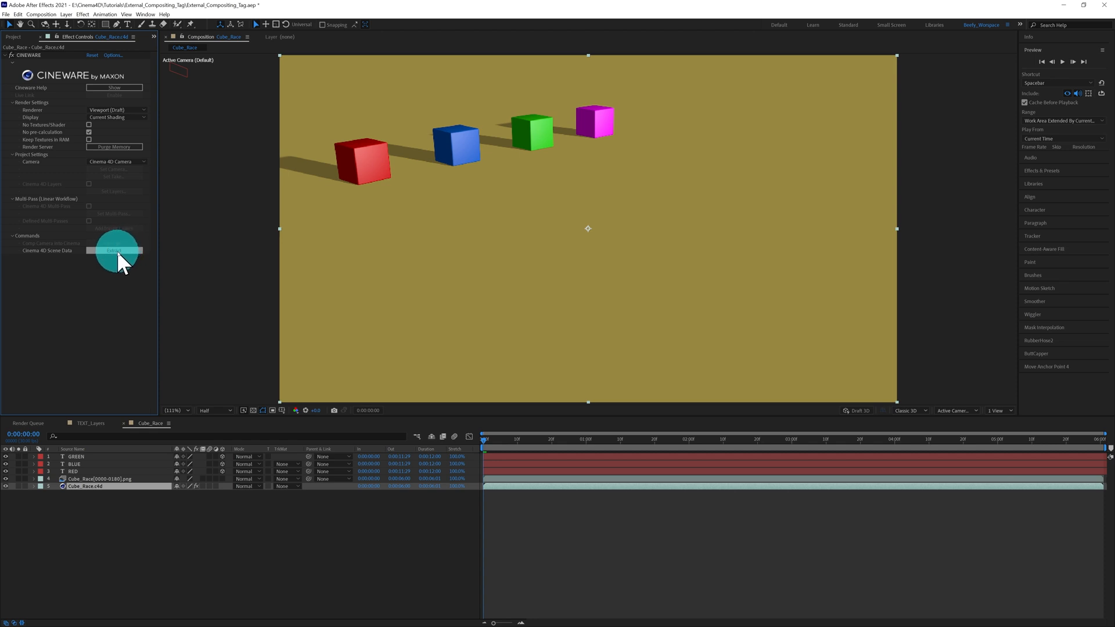
pyautogui.click(117, 250)
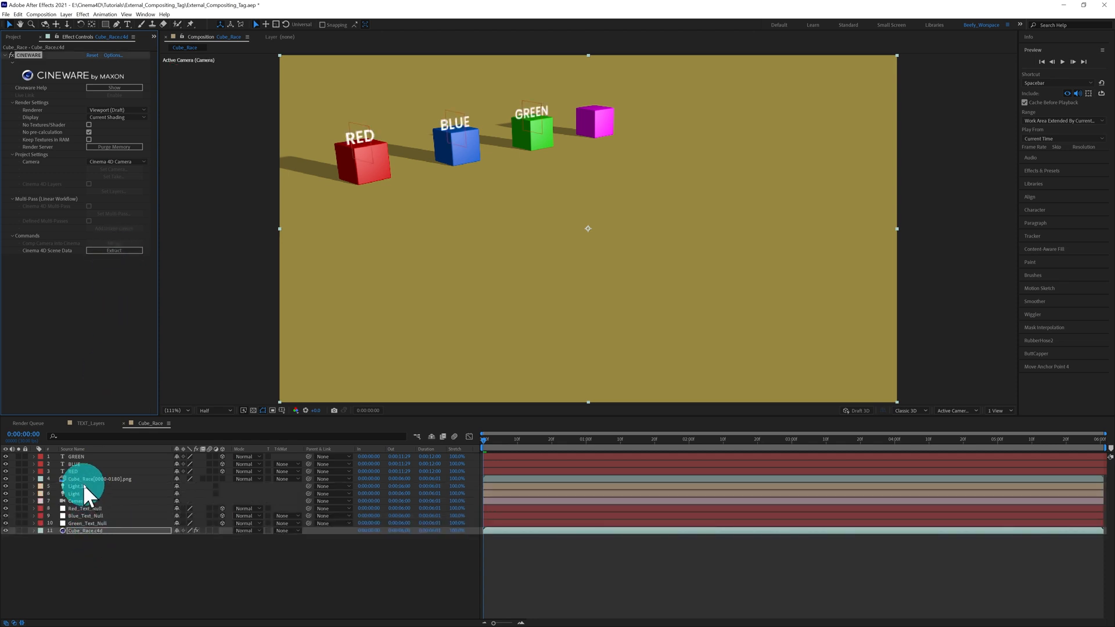
# - Delete the extracted Light.1 and Light layers from the Cube_Race composition
pyautogui.click(76, 486)
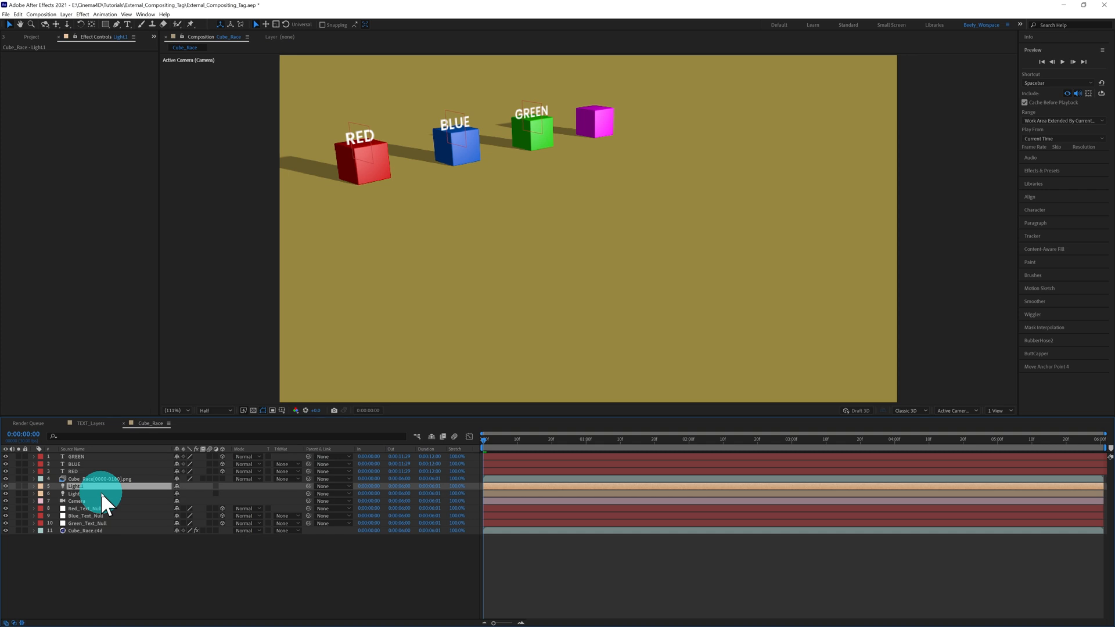
pyautogui.press('Delete')
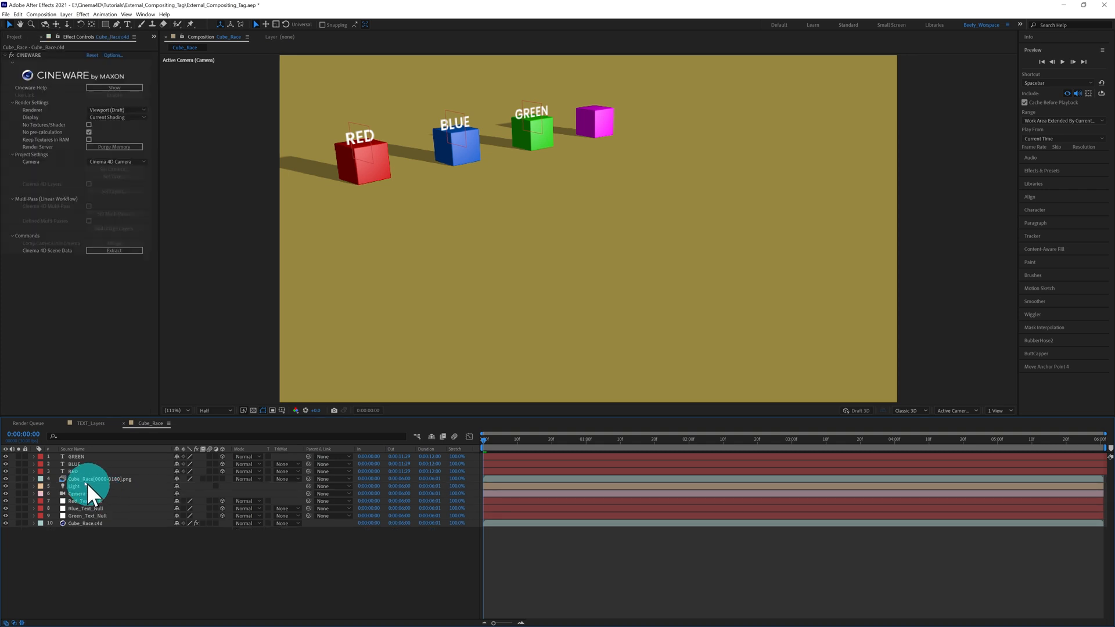
pyautogui.click(86, 492)
pyautogui.click(84, 486)
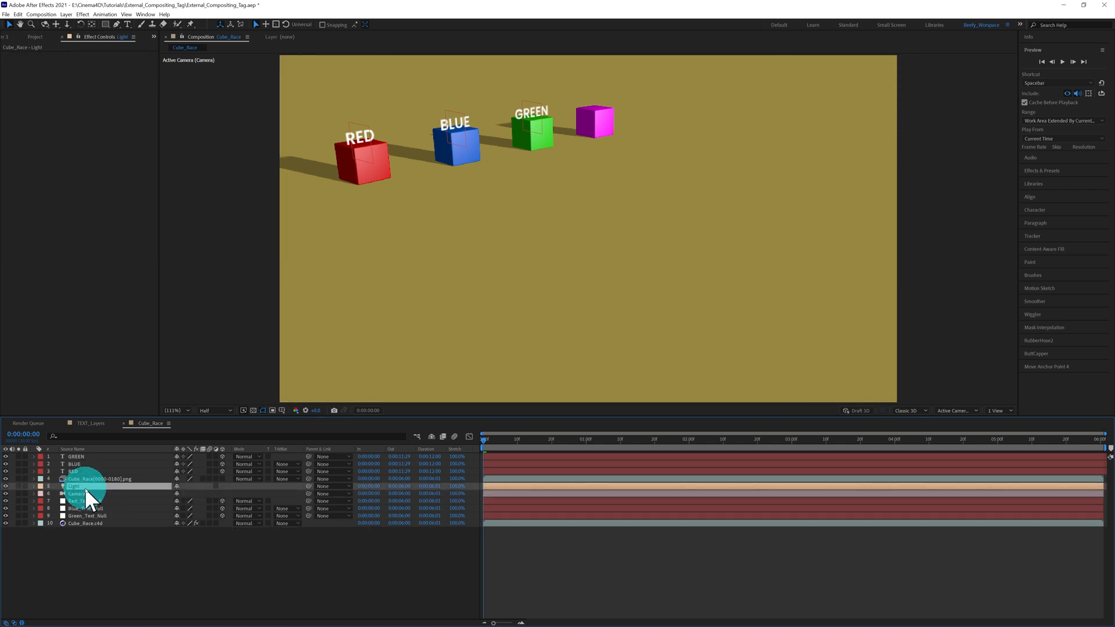
pyautogui.press('Delete')
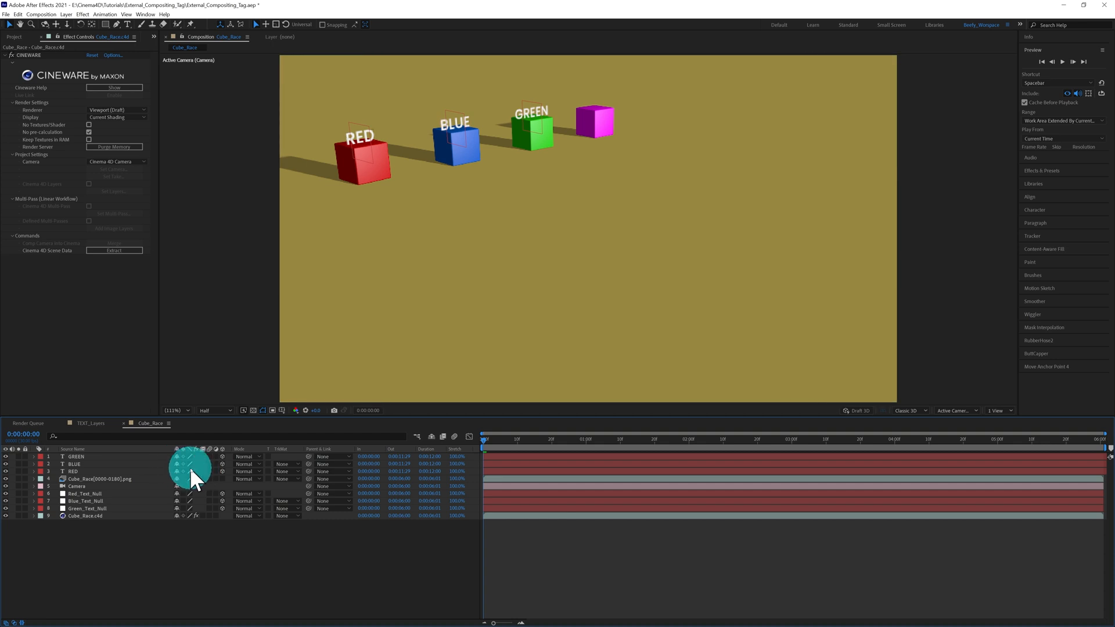
# - Parent the GREEN, BLUE and RED text layers to their matching text nulls and readjust the text above the cubes
pyautogui.moveTo(308, 457); pyautogui.dragTo(111, 507)
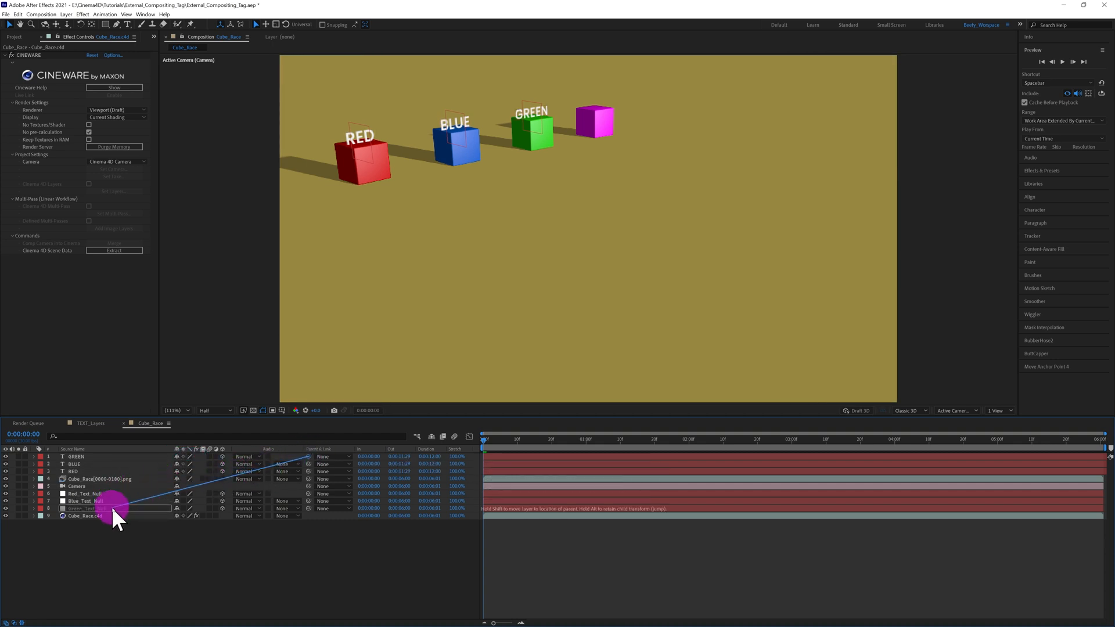
pyautogui.moveTo(309, 464); pyautogui.dragTo(104, 493)
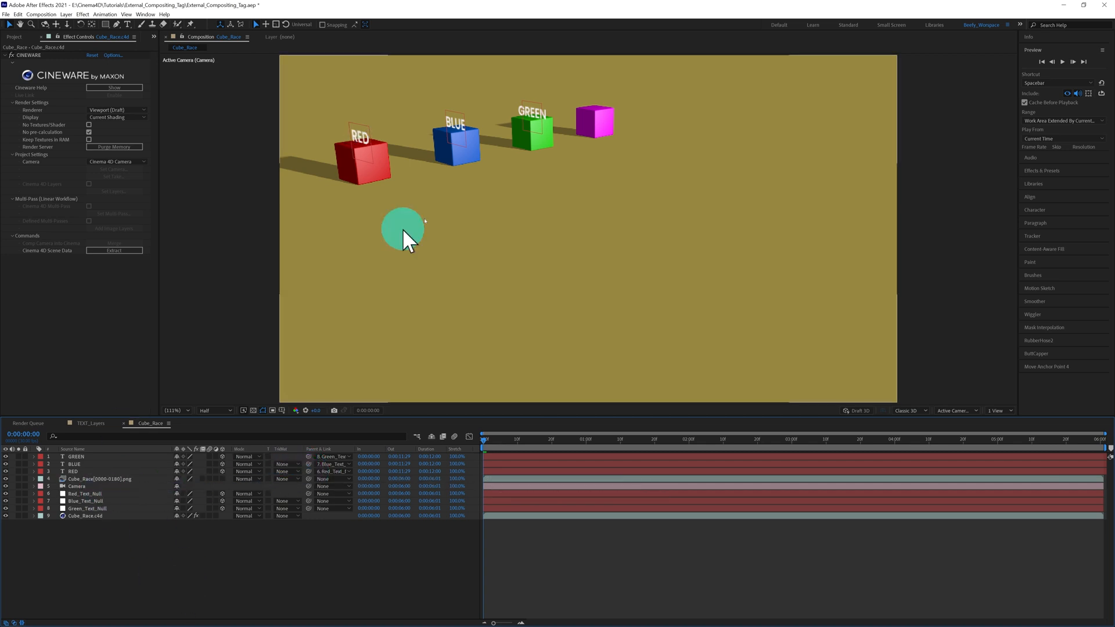
pyautogui.click(75, 471)
pyautogui.moveTo(351, 150); pyautogui.dragTo(560, 119)
pyautogui.click(82, 465)
pyautogui.click(77, 457)
pyautogui.click(193, 578)
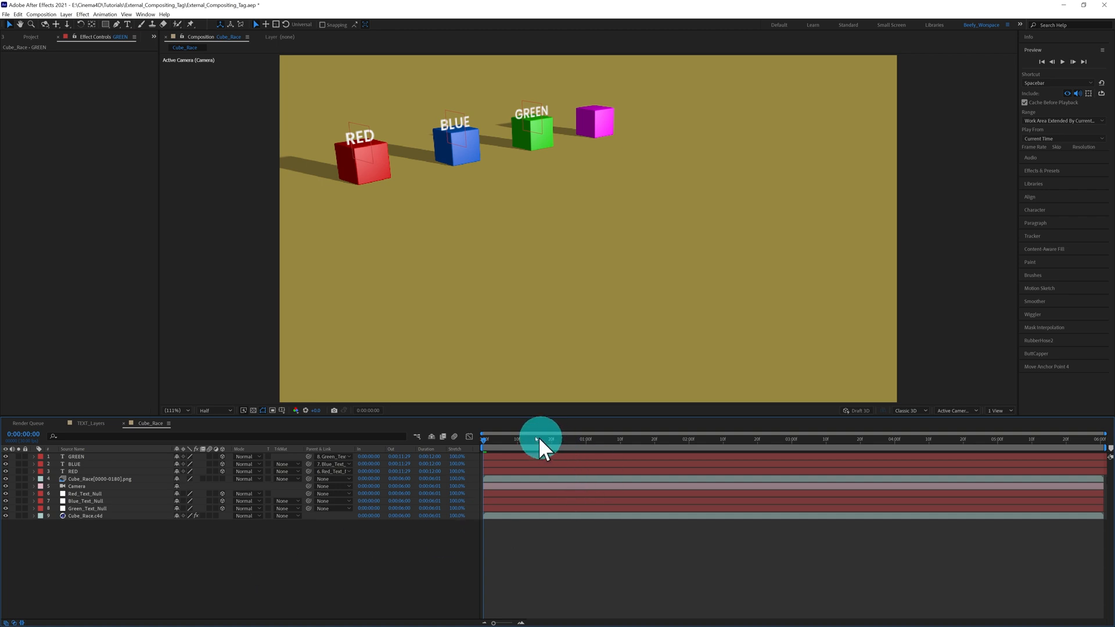
pyautogui.moveTo(483, 442); pyautogui.dragTo(495, 517)
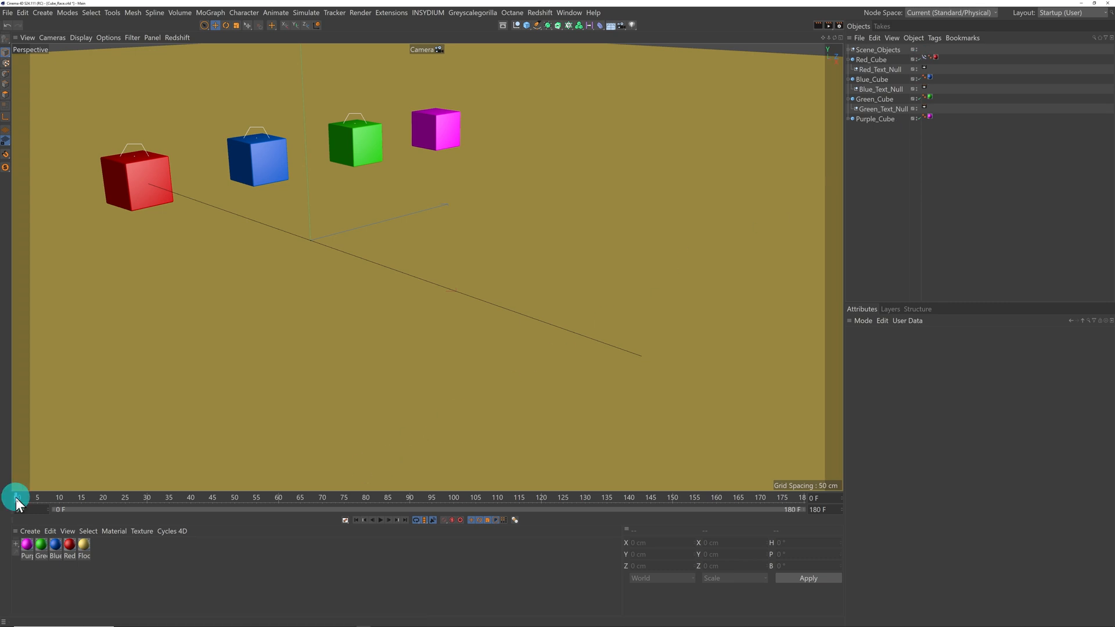
# - Switch to Cinema 4D and enable saving a compositing project file in the render settings, with After Effects as target application
pyautogui.moveTo(16, 497)
pyautogui.mouseDown()
pyautogui.moveTo(535, 537)
pyautogui.moveTo(176, 477)
pyautogui.moveTo(472, 509)
pyautogui.moveTo(3, 490)
pyautogui.mouseUp()
pyautogui.click(838, 26)
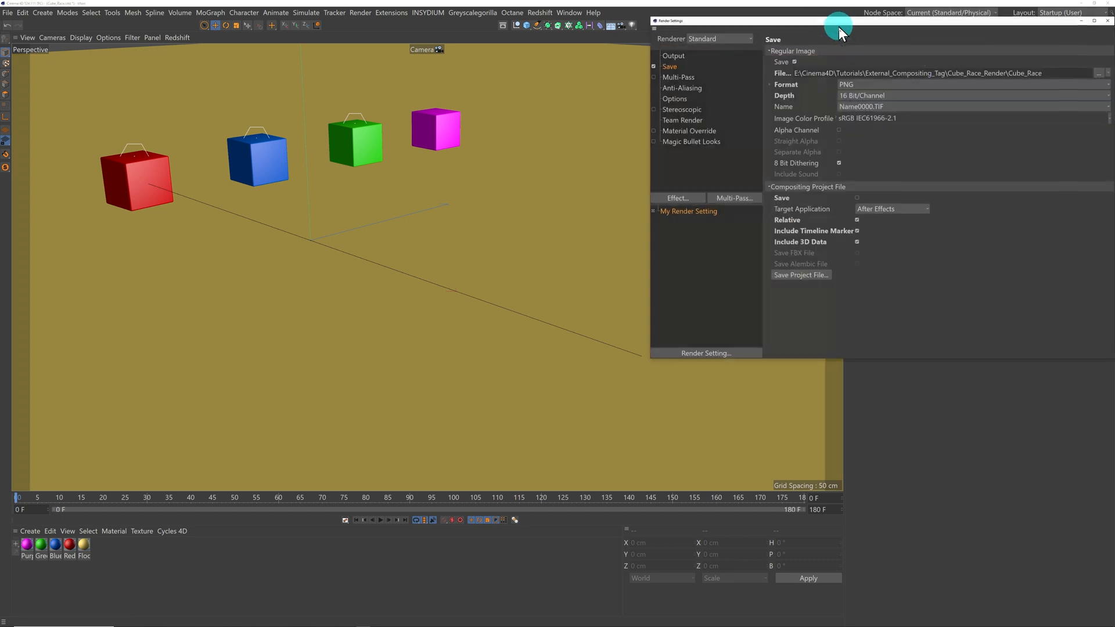
pyautogui.moveTo(832, 36); pyautogui.dragTo(496, 43)
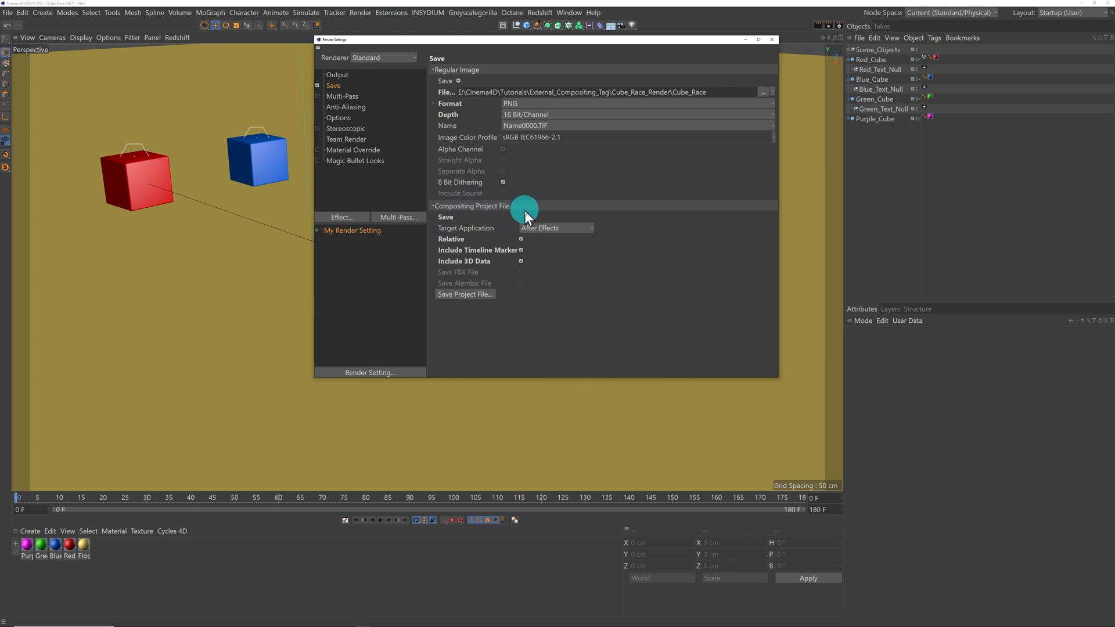
pyautogui.click(559, 227)
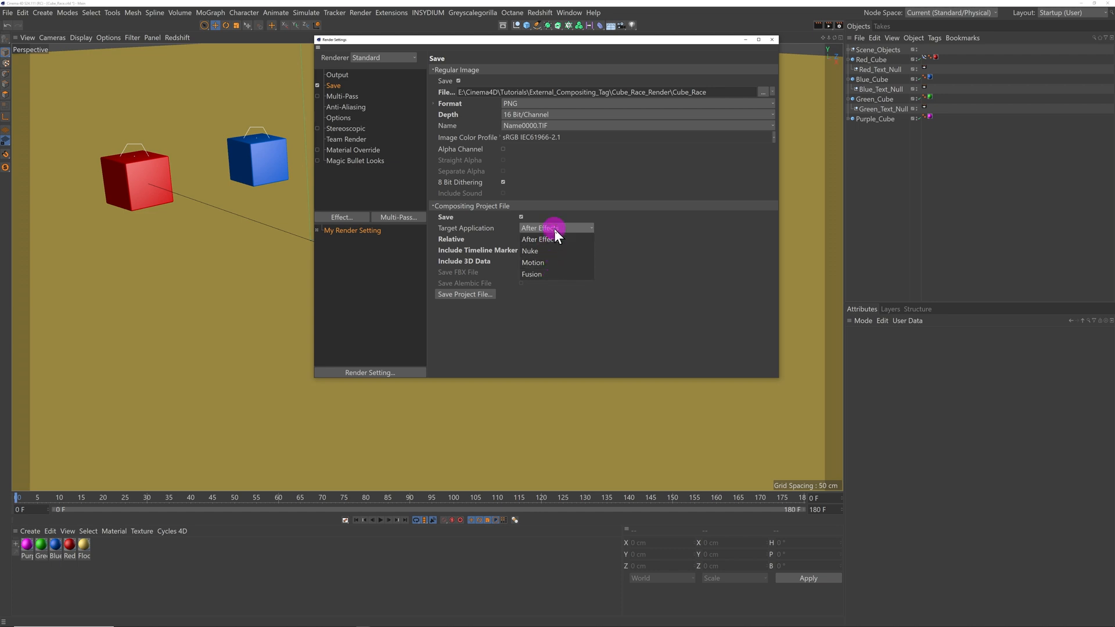
pyautogui.click(554, 229)
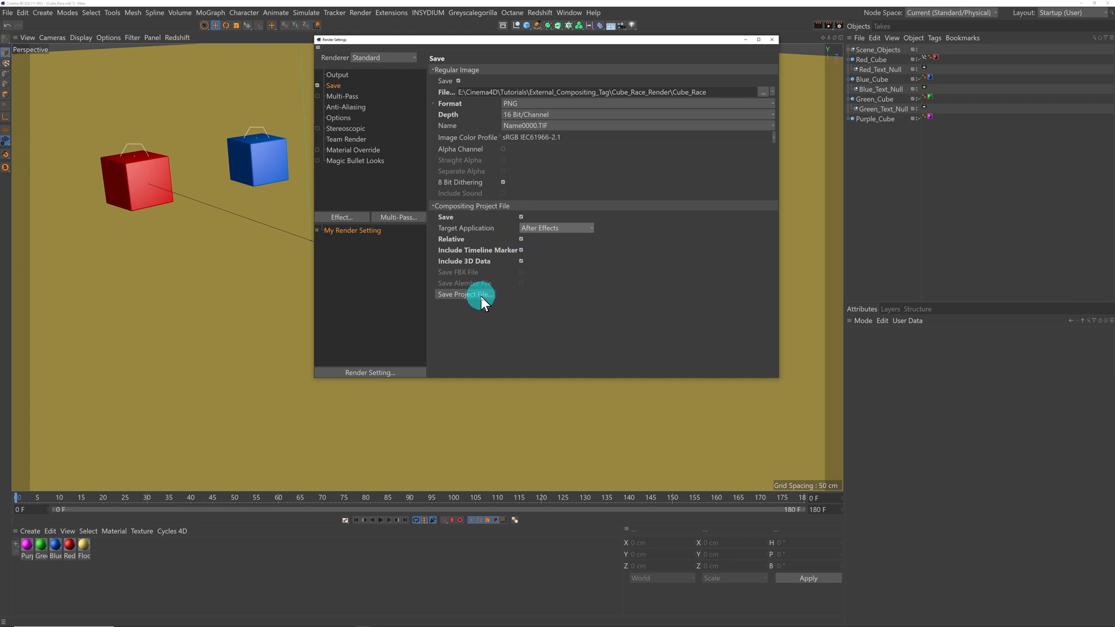
# - Save the compositing project file as Cube_Race.aec in the Cube_Race_Render folder and minimize the render settings
pyautogui.click(464, 294)
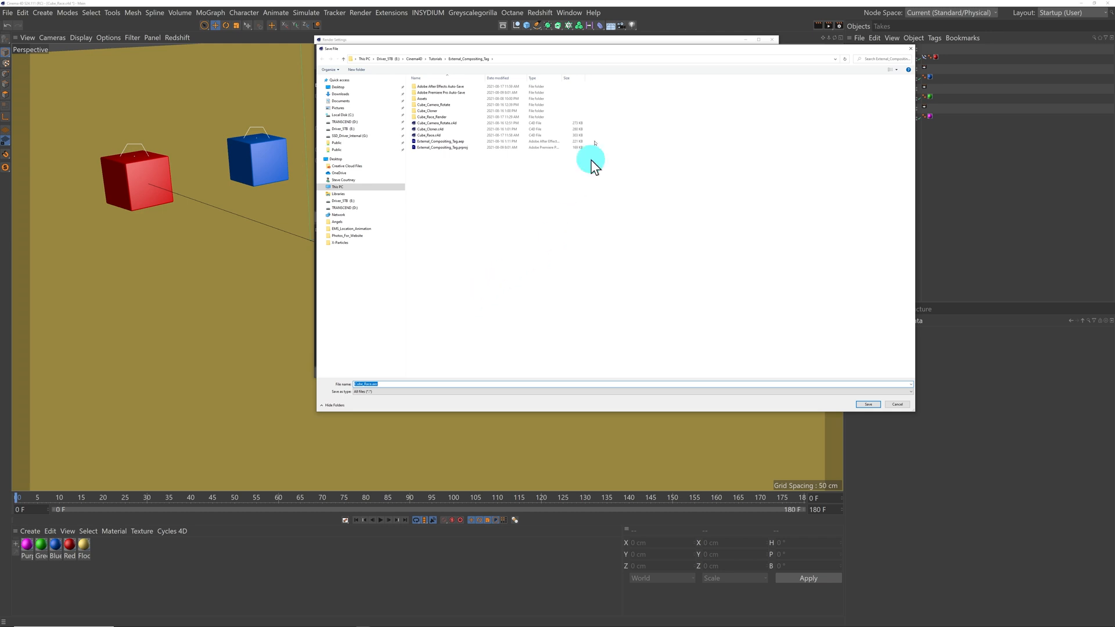
pyautogui.moveTo(573, 51); pyautogui.dragTo(630, 230)
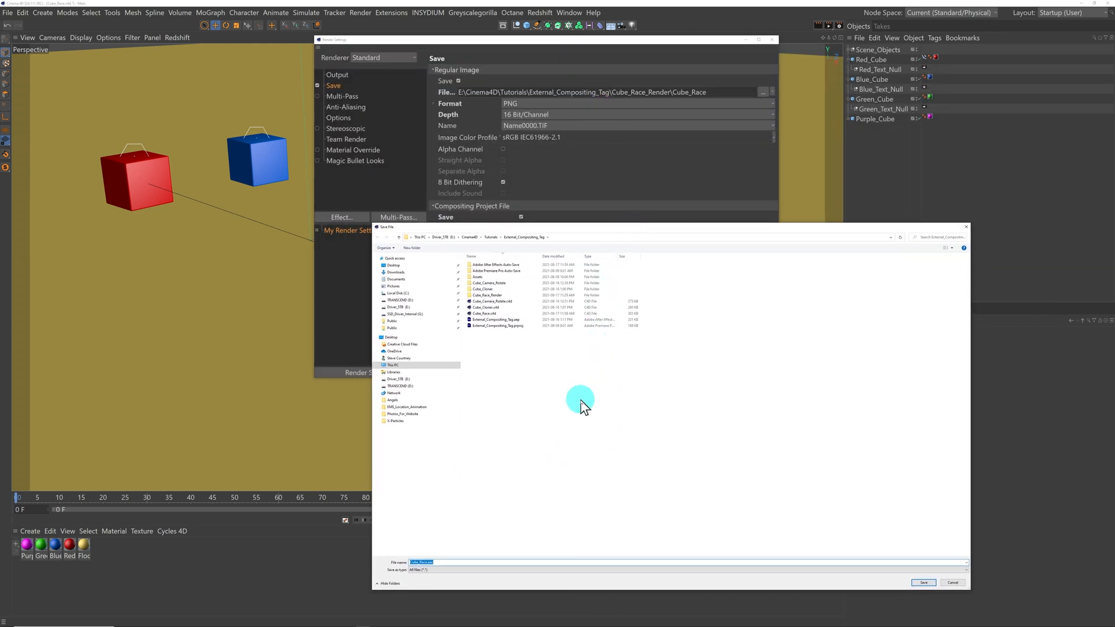
pyautogui.doubleClick(470, 295)
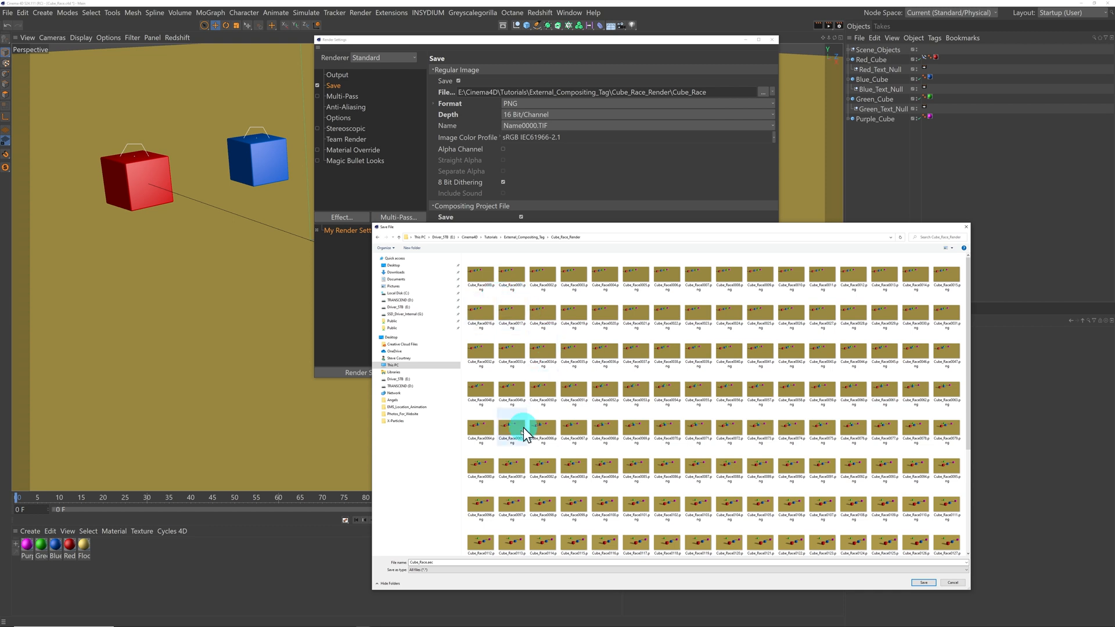
pyautogui.click(924, 583)
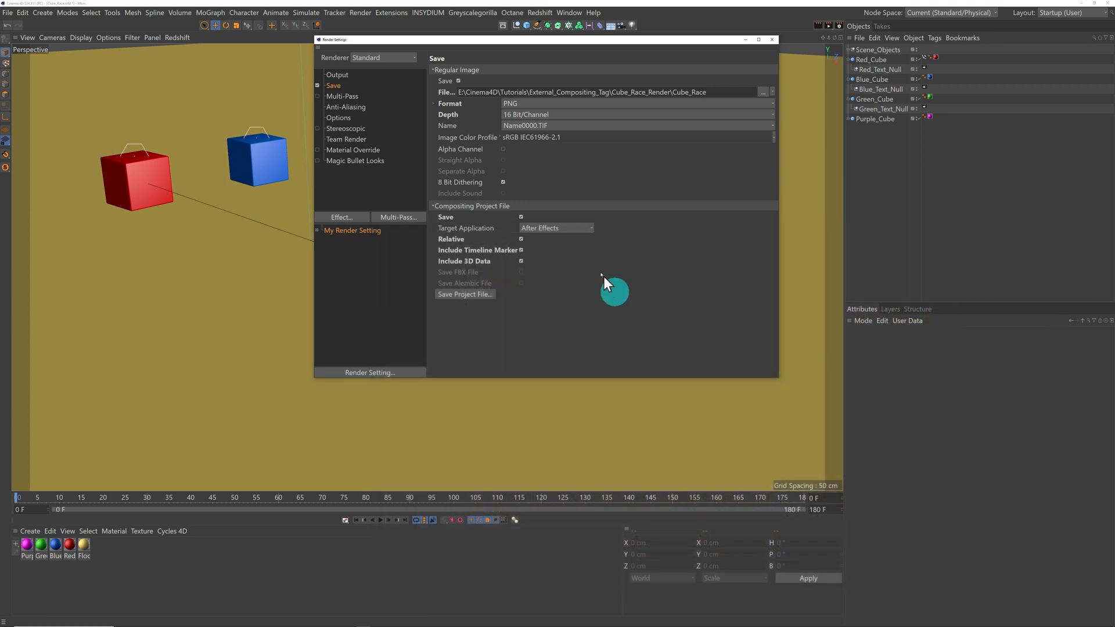
pyautogui.click(746, 41)
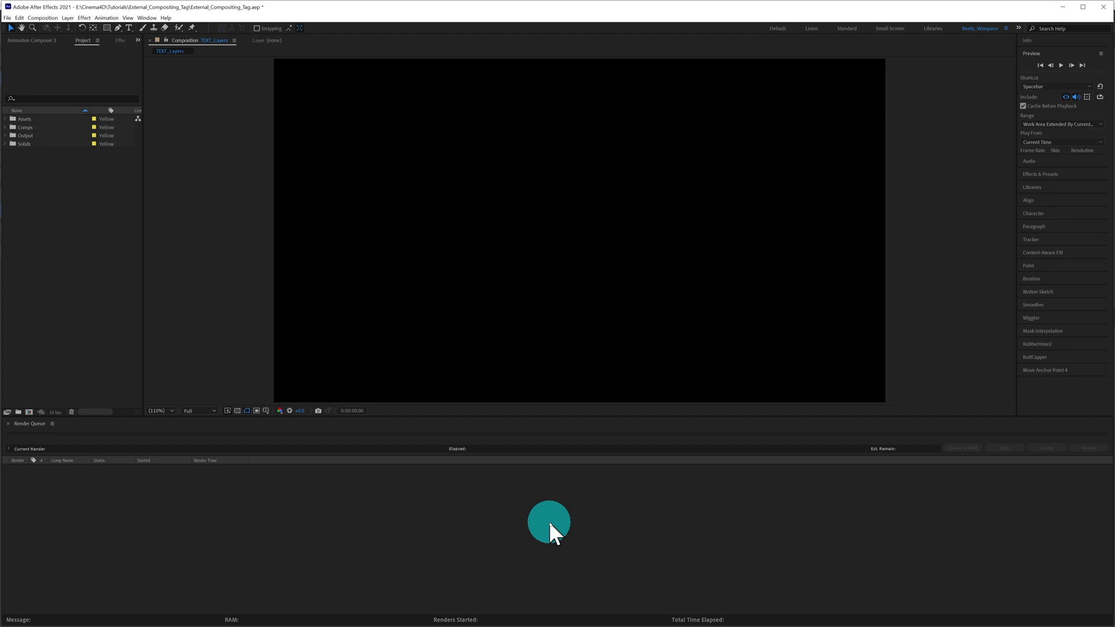
# - Switch to After Effects, import Cube_Race.aec from the Cube_Race_Render folder and open its Cube_Race composition
pyautogui.doubleClick(82, 212)
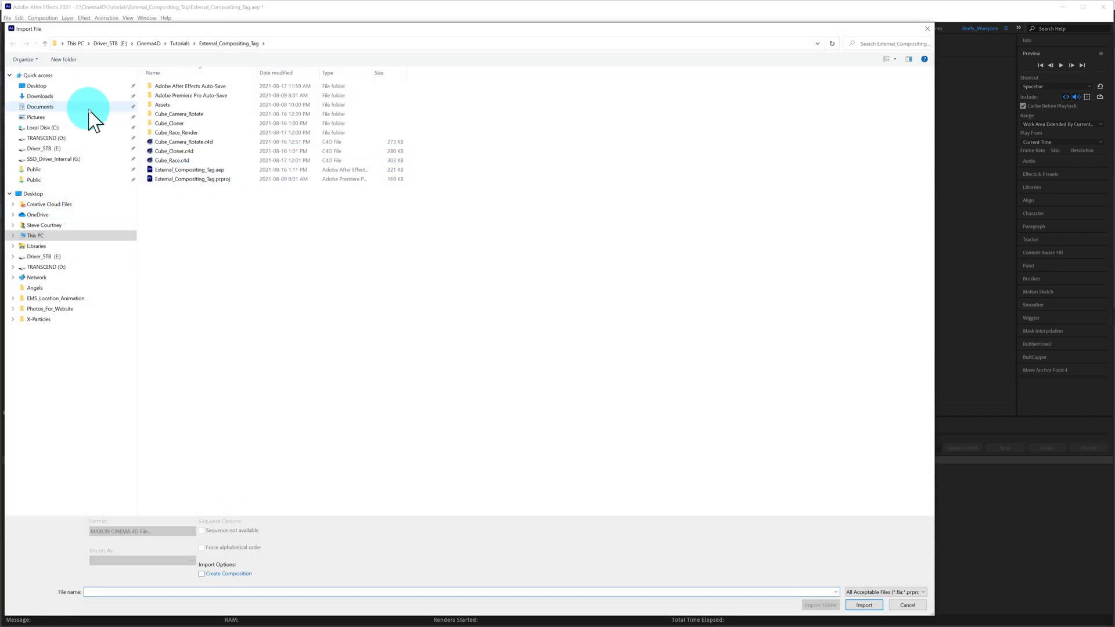
pyautogui.doubleClick(151, 134)
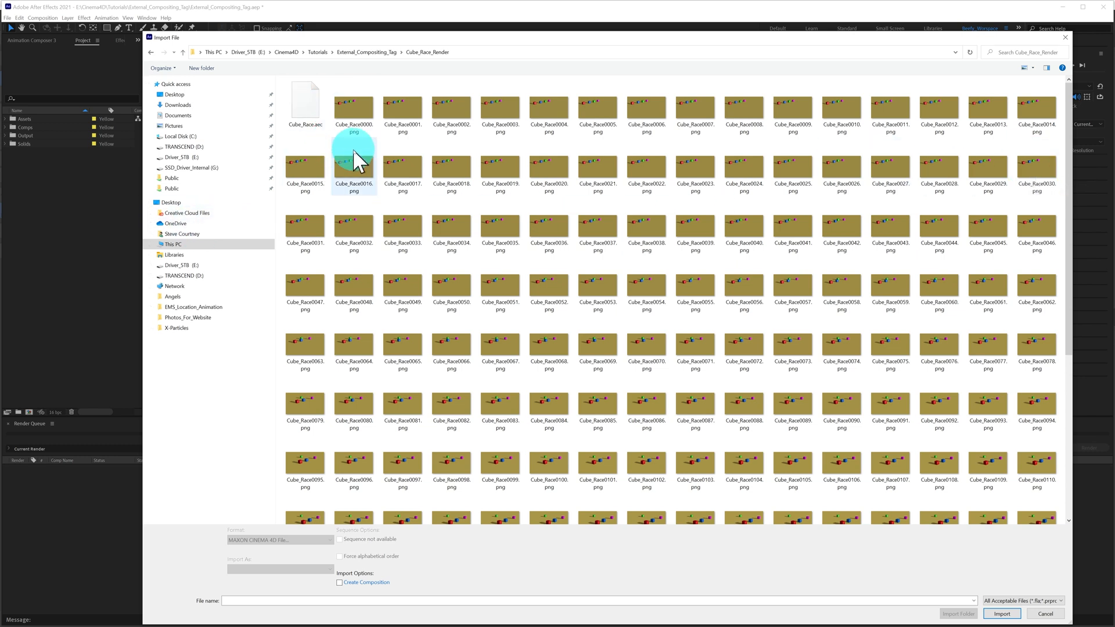
pyautogui.click(308, 109)
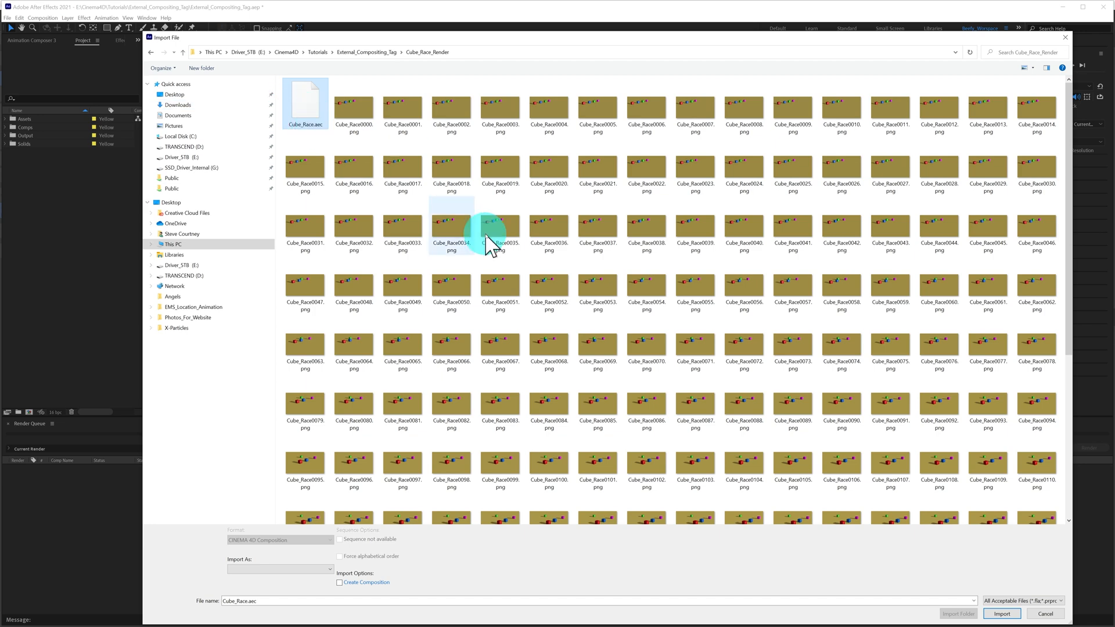
pyautogui.click(1002, 614)
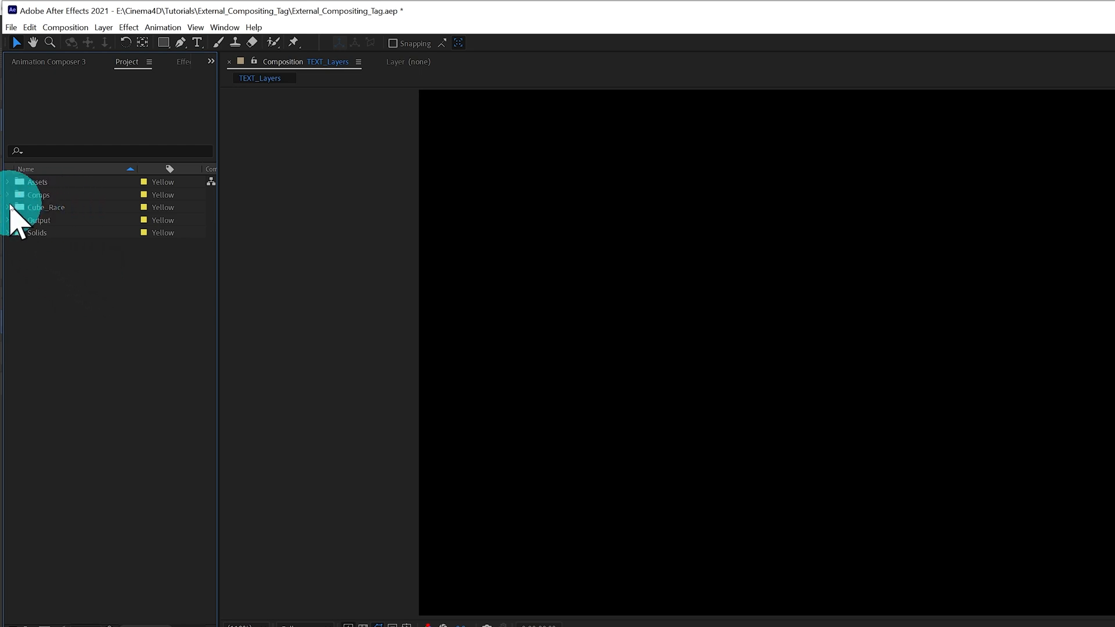
pyautogui.click(8, 208)
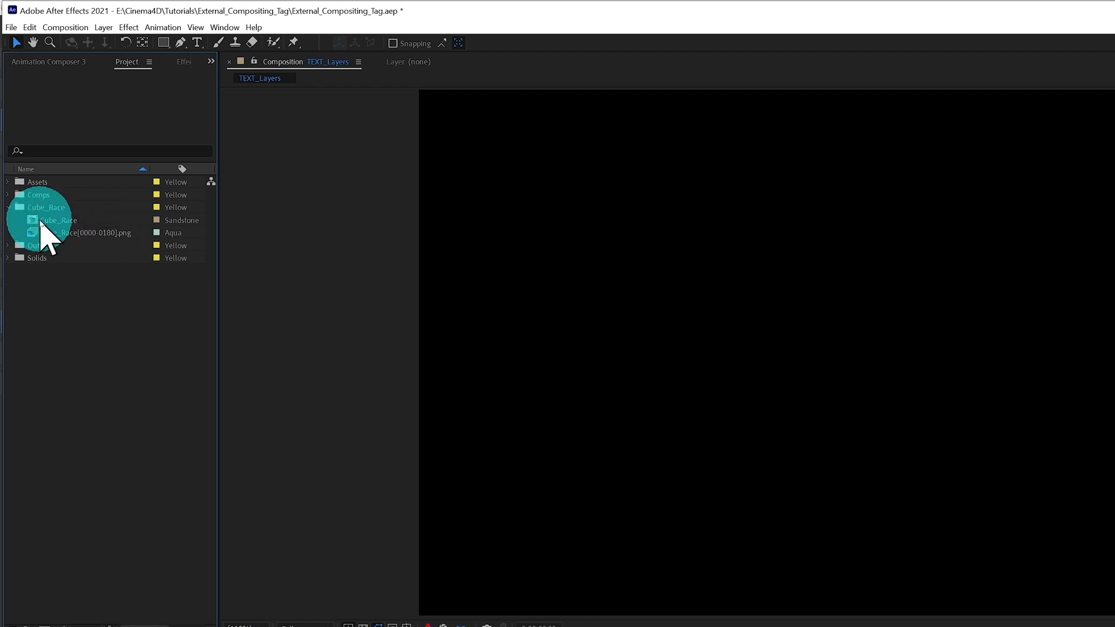
pyautogui.doubleClick(35, 220)
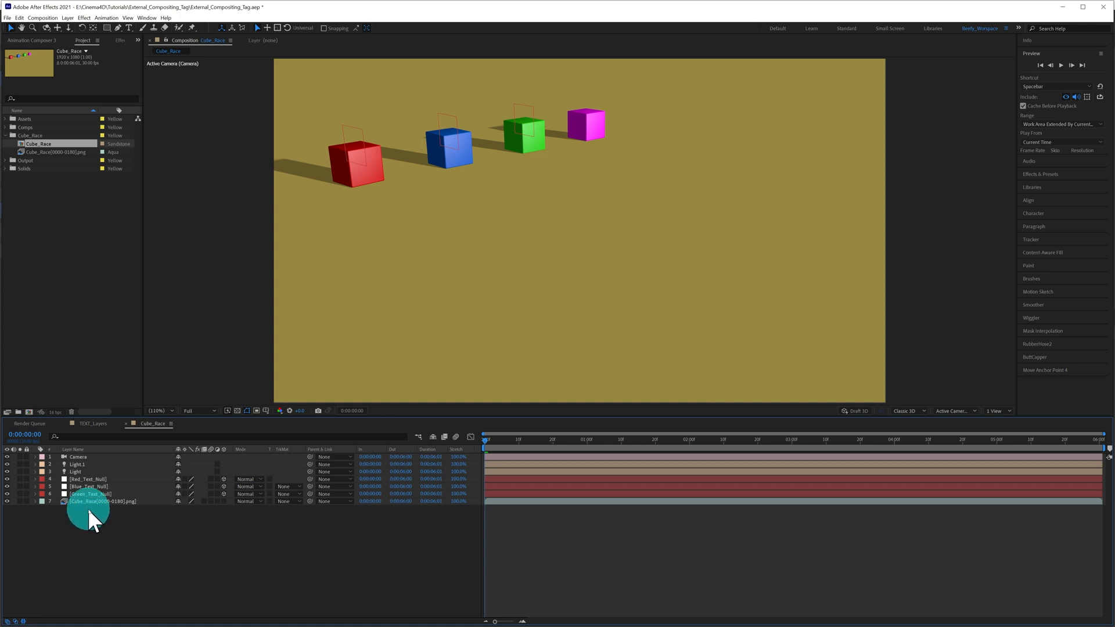
# - Remove both light layers from the imported Cube_Race composition
pyautogui.click(78, 465)
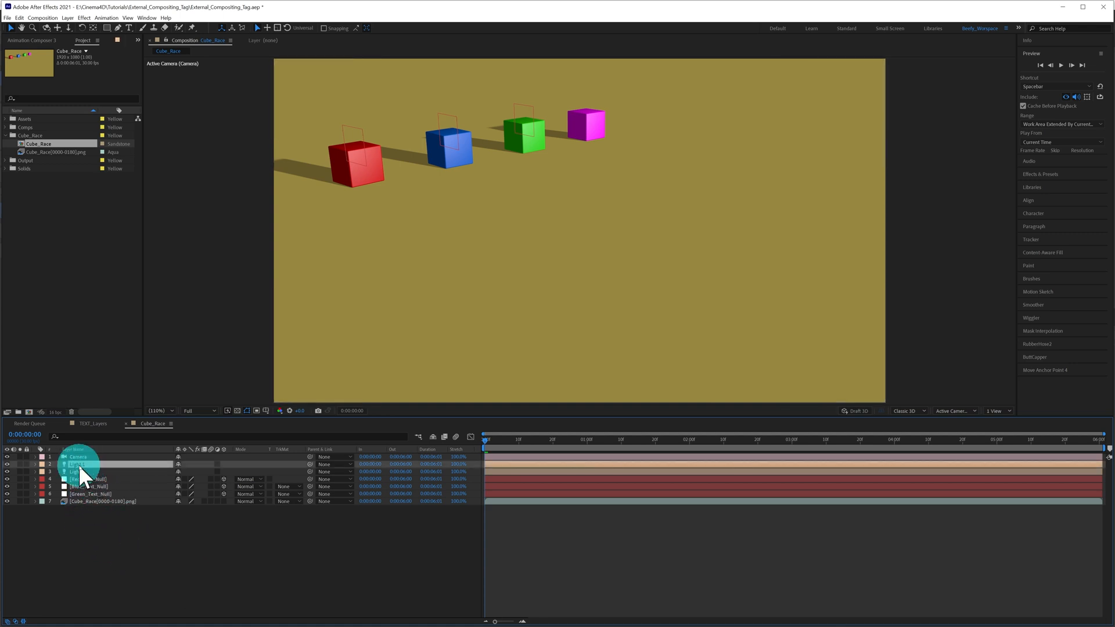
pyautogui.press('Delete')
pyautogui.click(78, 465)
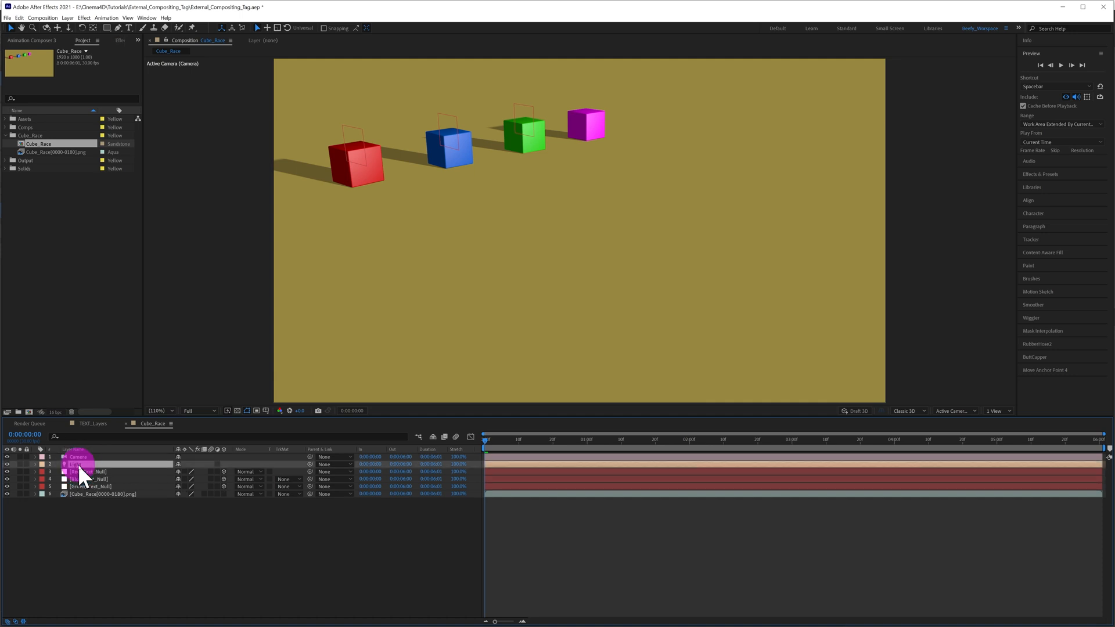
pyautogui.press('Delete')
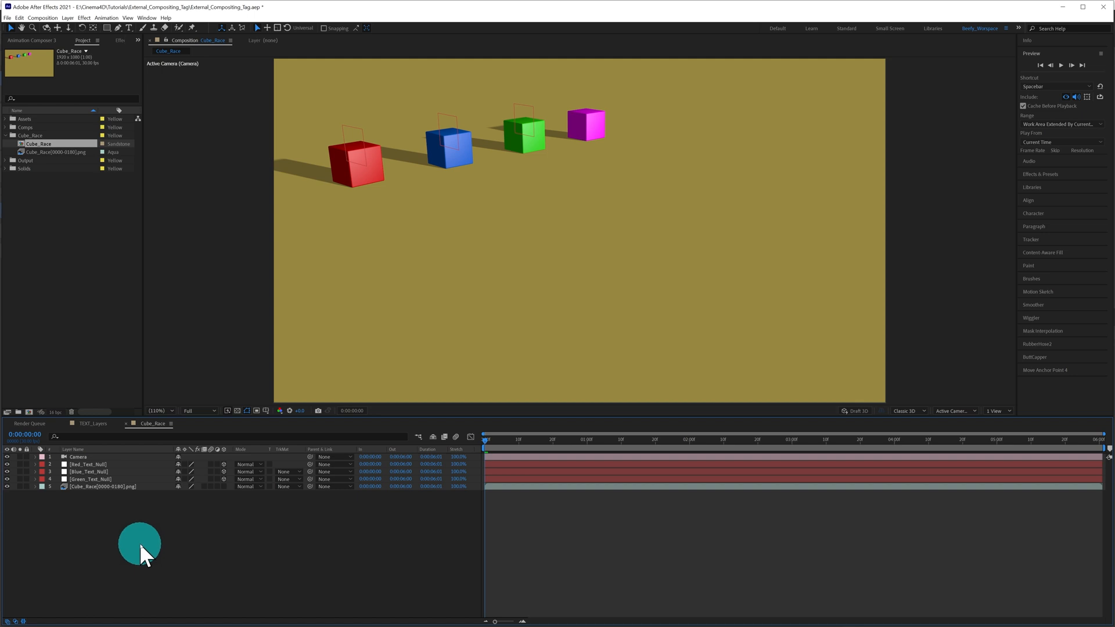
# - Copy the GREEN, BLUE and RED text layers from the TEXT_Layers composition into the Cube_Race composition
pyautogui.click(93, 423)
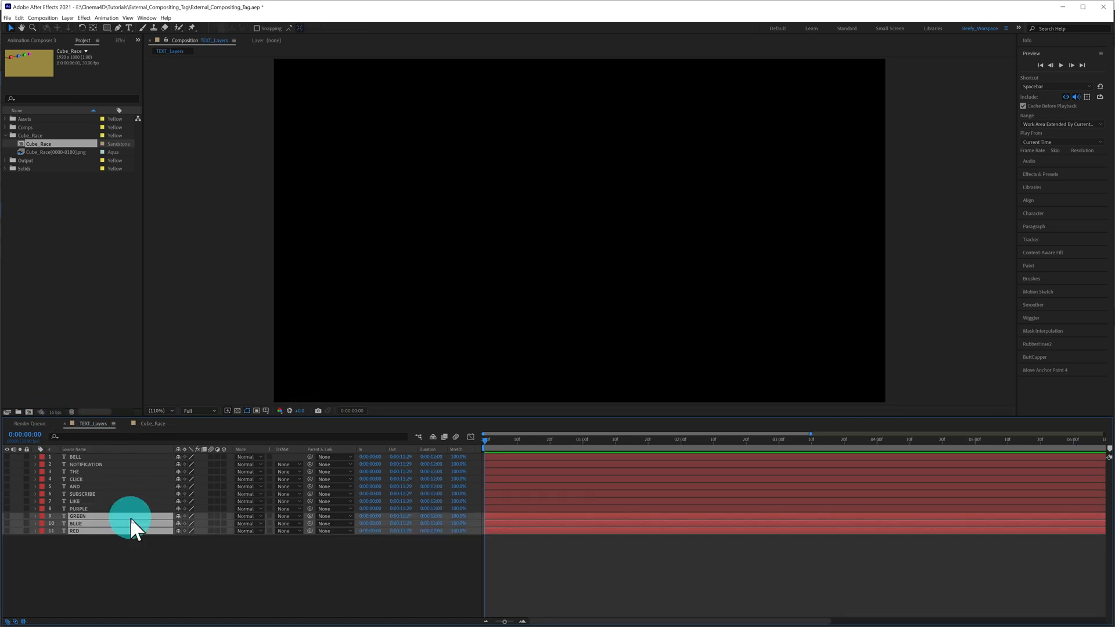
pyautogui.moveTo(138, 558); pyautogui.dragTo(117, 528)
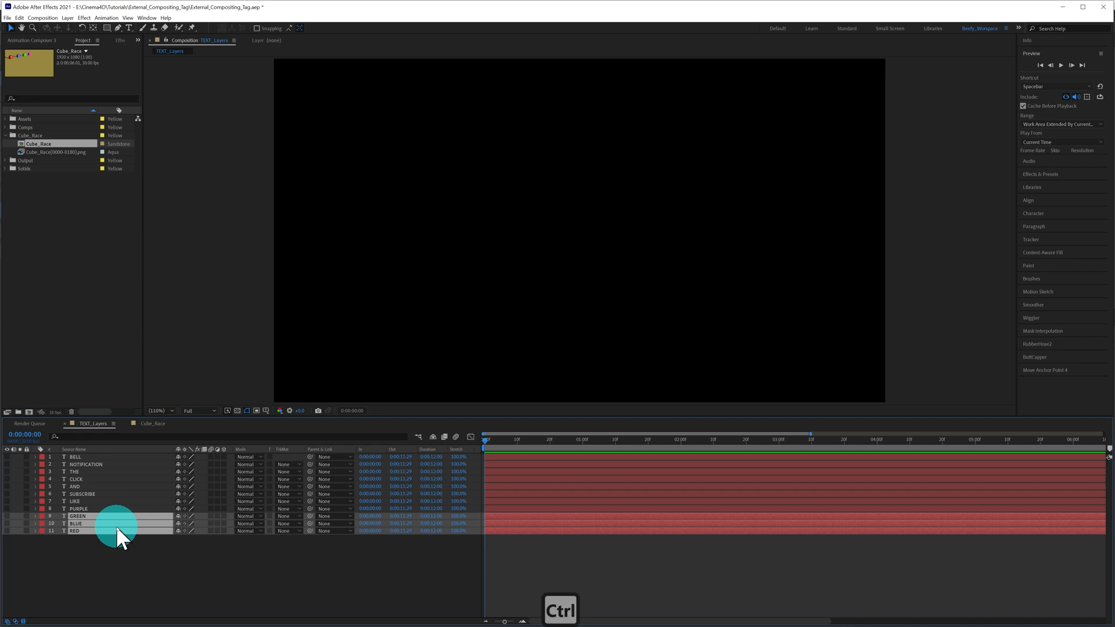
pyautogui.hotkey('ctrl', 'c')
pyautogui.click(159, 424)
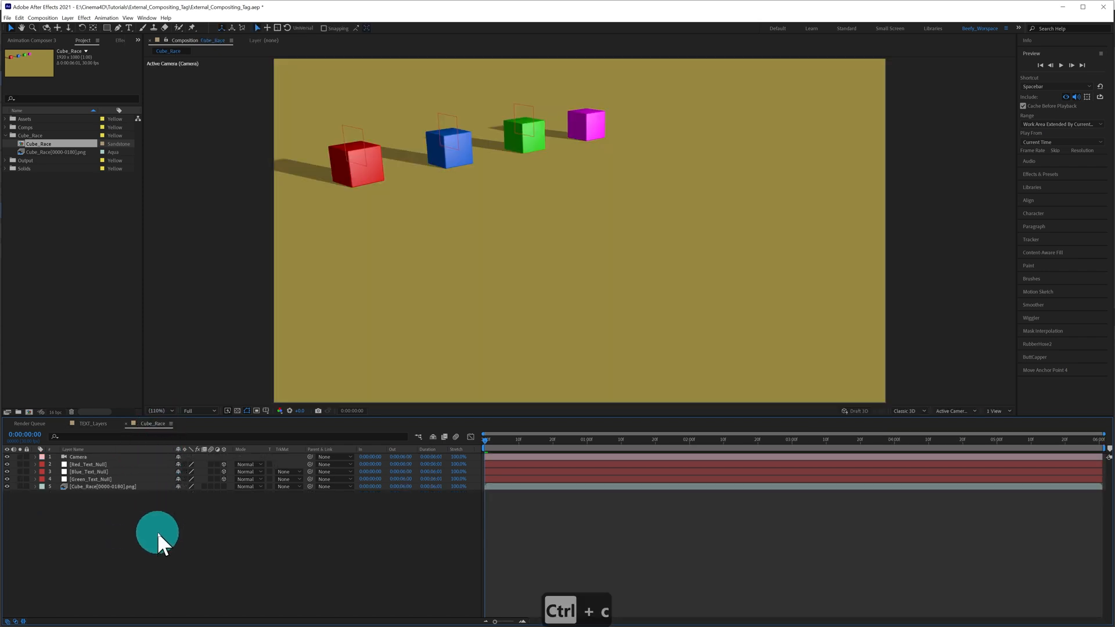
pyautogui.hotkey('ctrl', 'v')
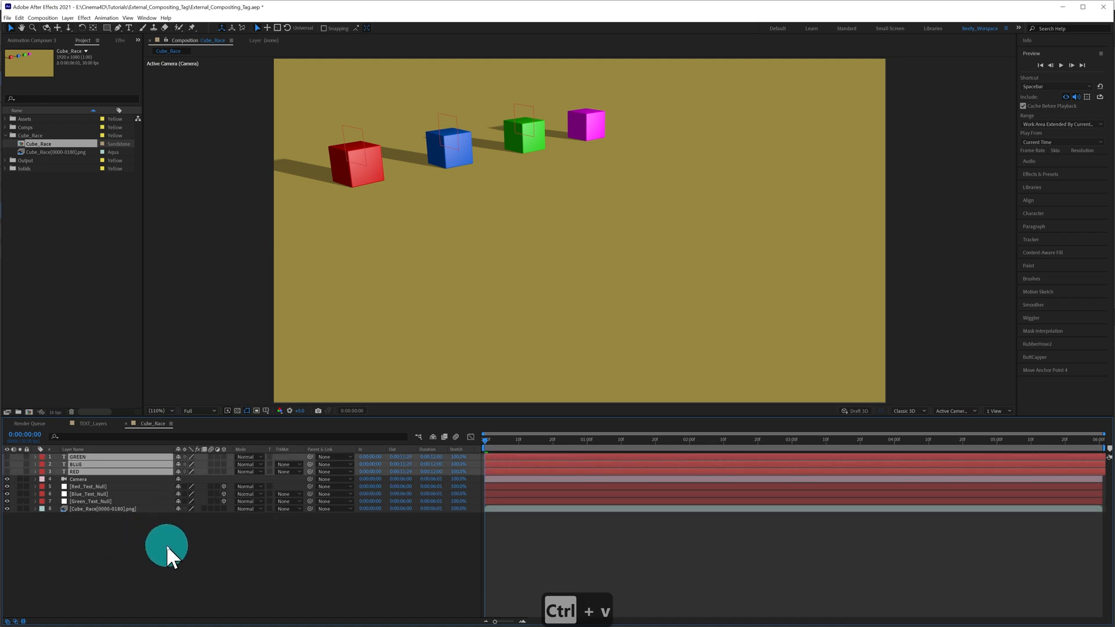
pyautogui.click(166, 545)
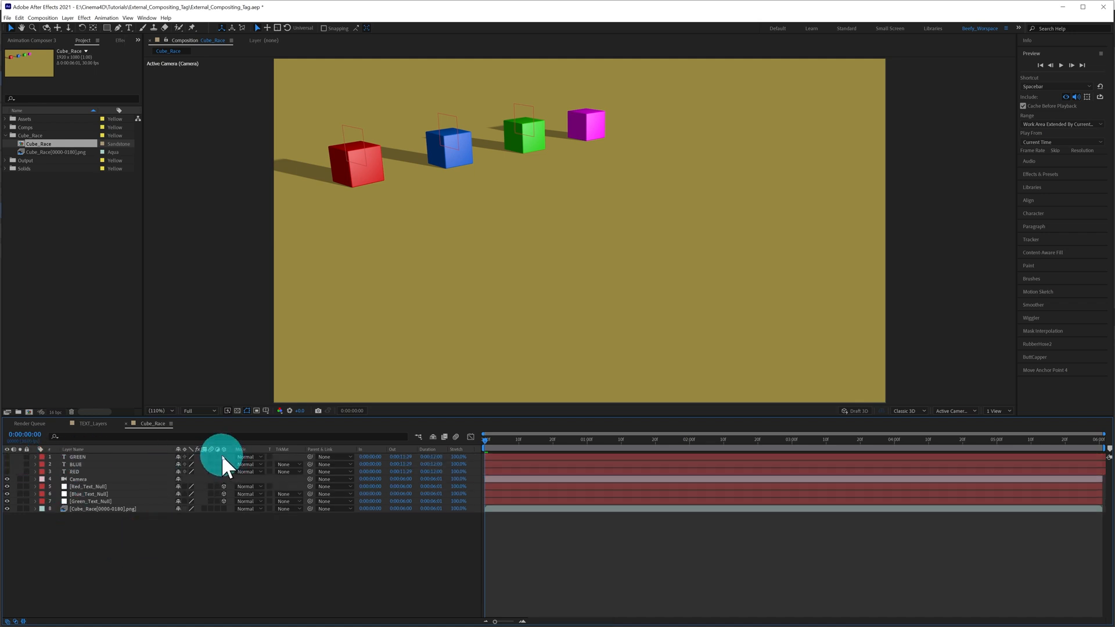
# - Parent the GREEN, BLUE and RED text layers to their matching colour nulls and make the three text layers visible
pyautogui.moveTo(309, 457); pyautogui.dragTo(96, 500)
pyautogui.moveTo(309, 464); pyautogui.dragTo(108, 494)
pyautogui.moveTo(309, 472); pyautogui.dragTo(102, 486)
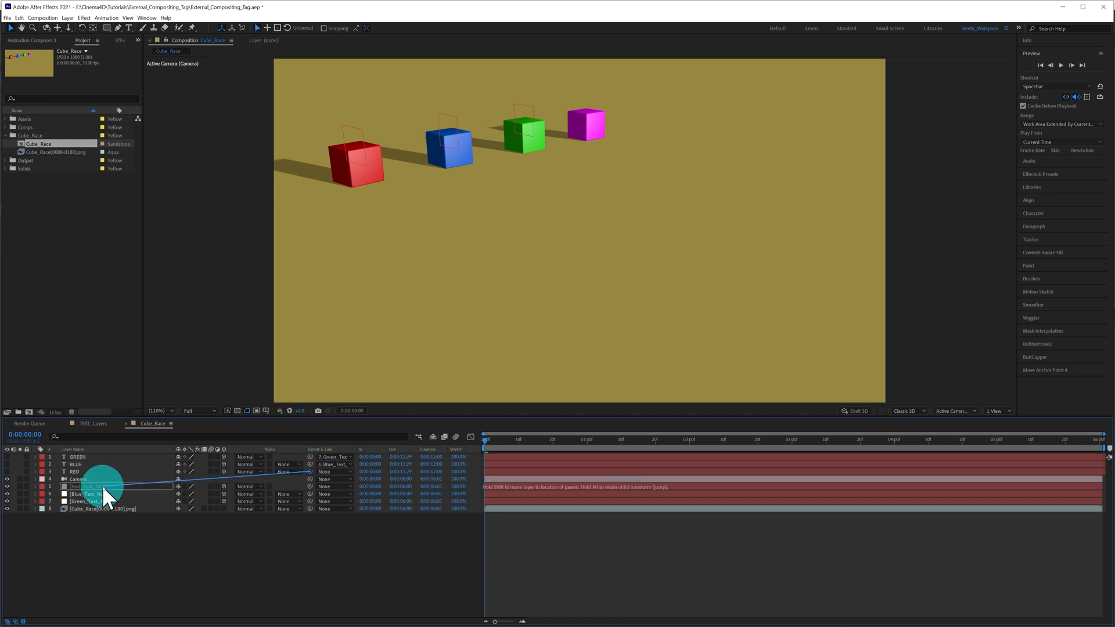
pyautogui.click(7, 457)
pyautogui.click(7, 465)
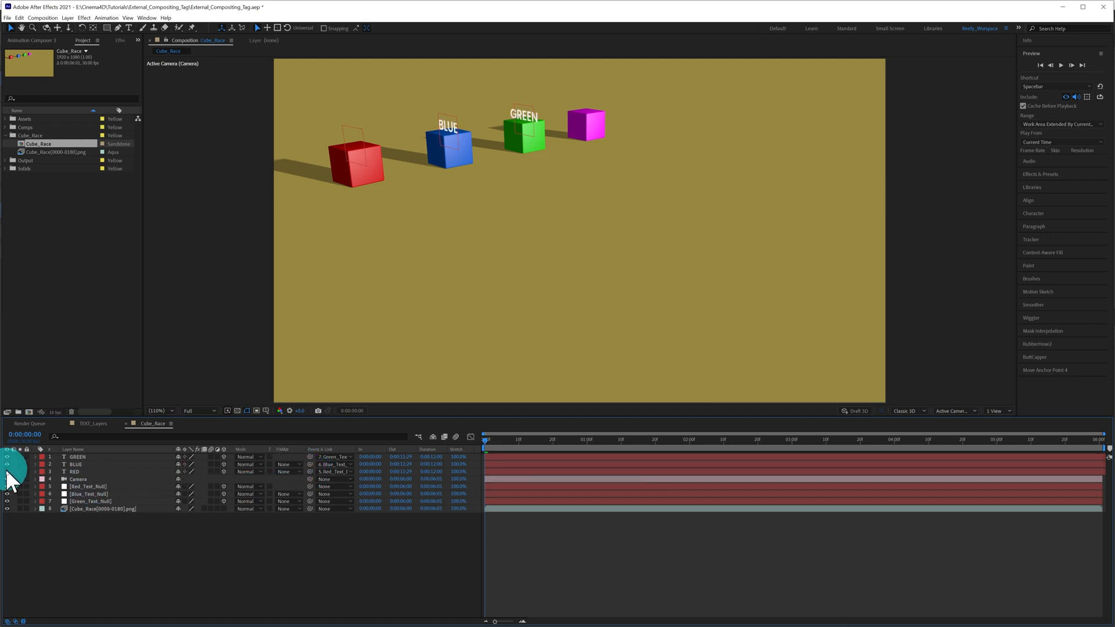
pyautogui.click(7, 472)
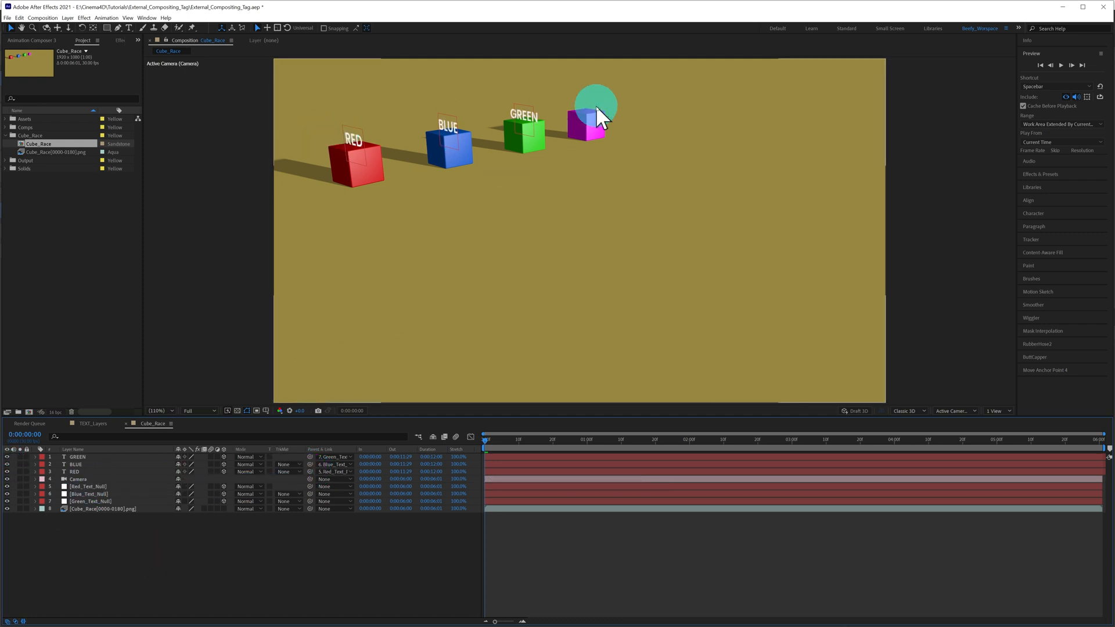
# - Rotate the GREEN, BLUE and RED text layers individually so each faces the camera above its cube
pyautogui.click(109, 456)
pyautogui.moveTo(515, 107); pyautogui.dragTo(556, 121)
pyautogui.click(74, 465)
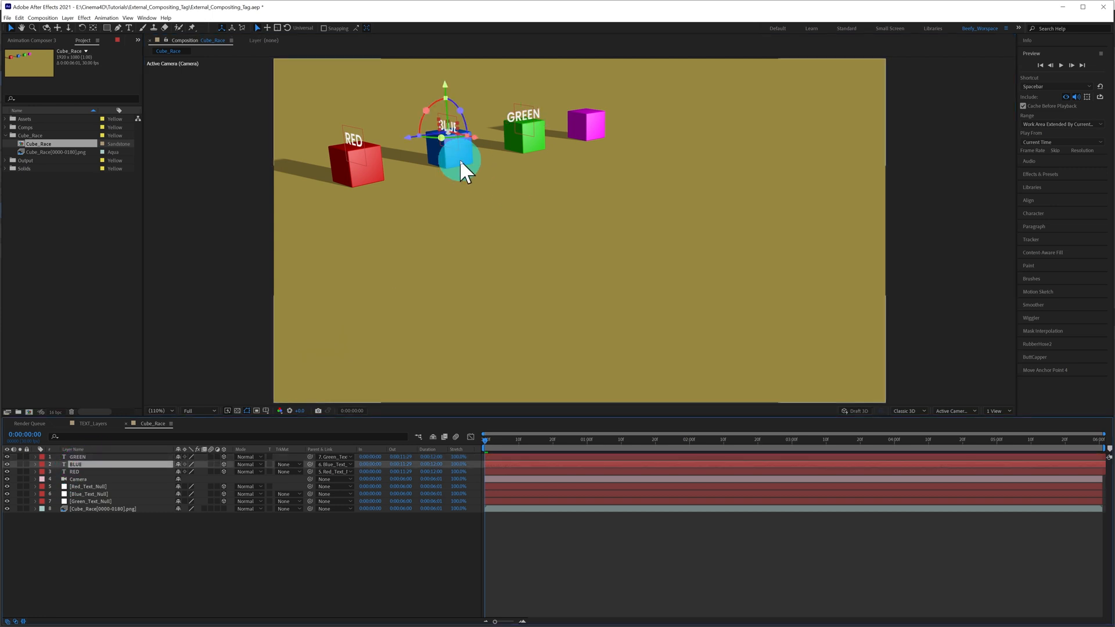
pyautogui.moveTo(459, 158); pyautogui.dragTo(470, 134)
pyautogui.click(75, 471)
pyautogui.moveTo(346, 152); pyautogui.dragTo(380, 145)
pyautogui.click(292, 558)
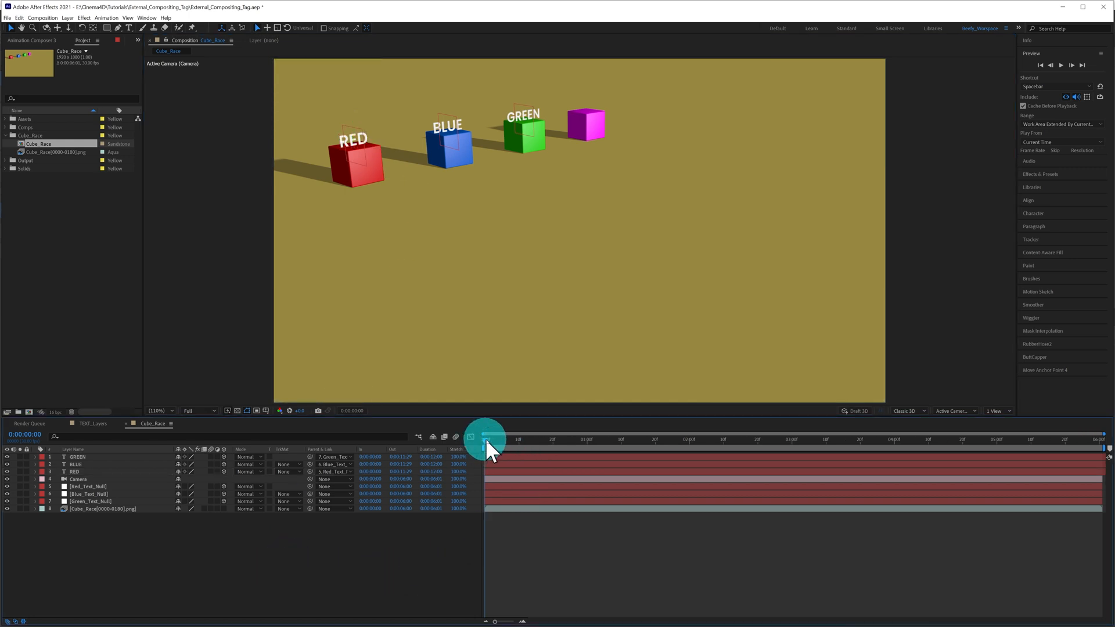
# - Scrub the Cube_Race timeline to 0:00:02:28 to check the text tracking, and inspect the motion path of Red_Text_Null
pyautogui.moveTo(487, 440); pyautogui.dragTo(786, 510)
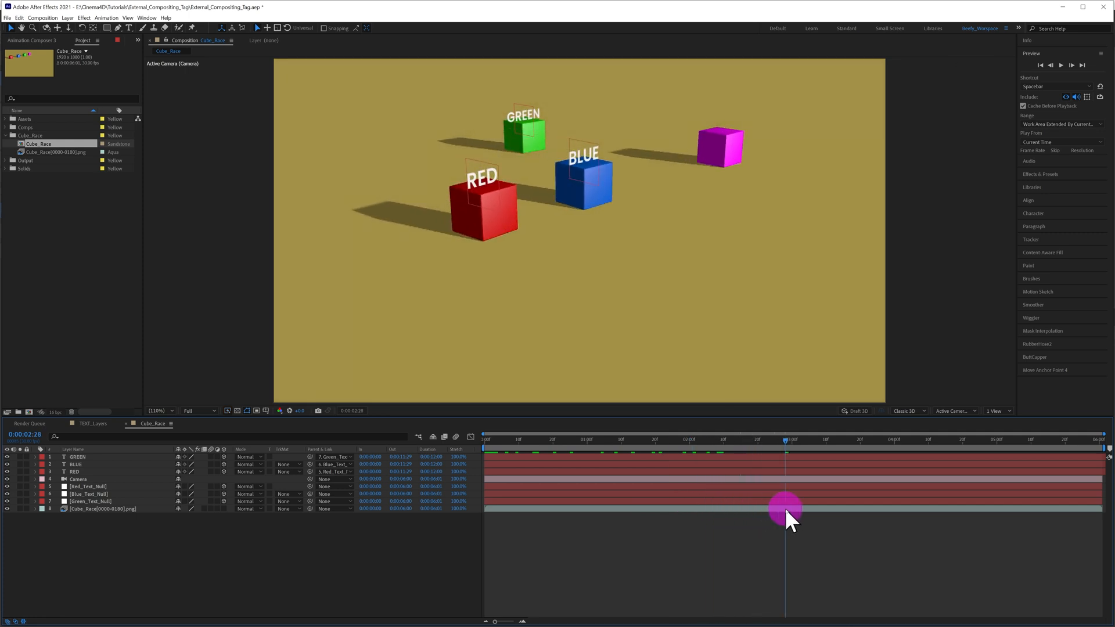
pyautogui.moveTo(786, 508); pyautogui.dragTo(785, 508)
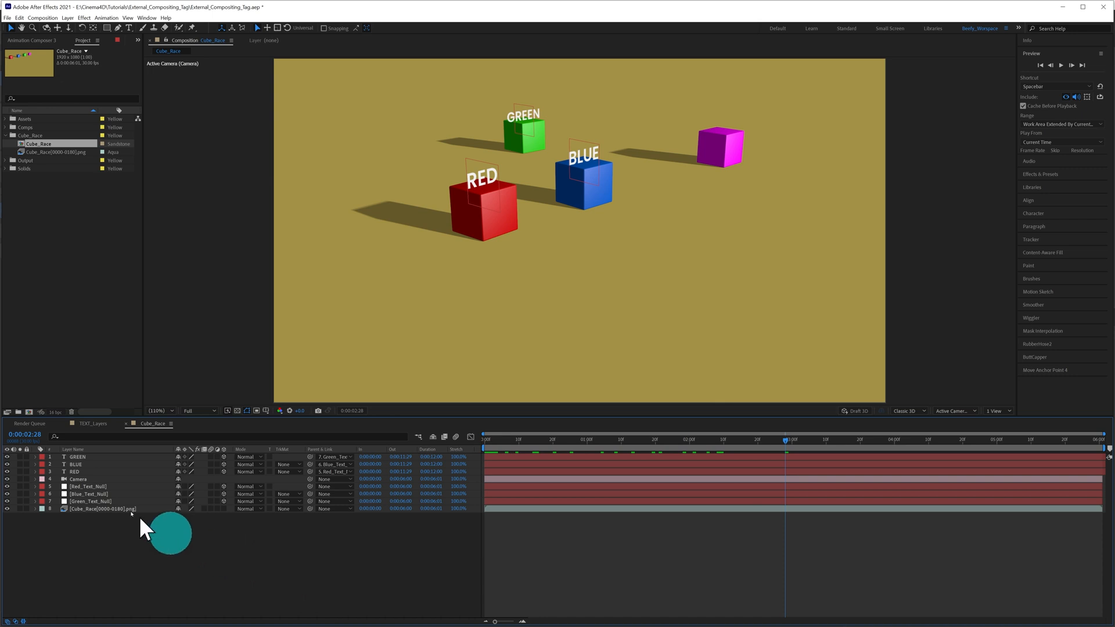
pyautogui.click(95, 485)
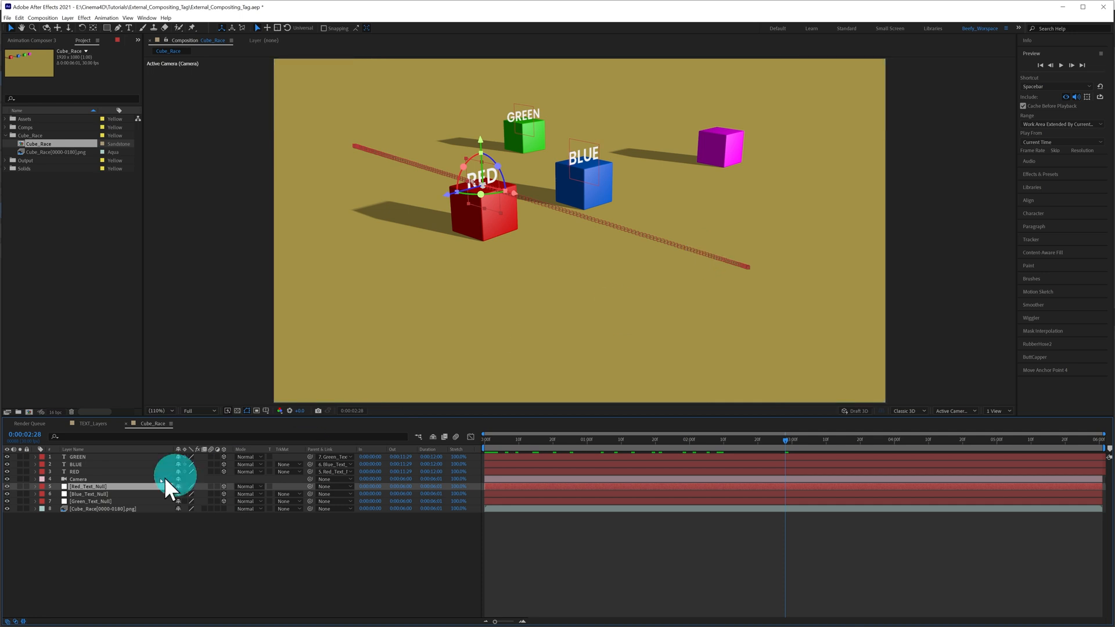
pyautogui.click(100, 531)
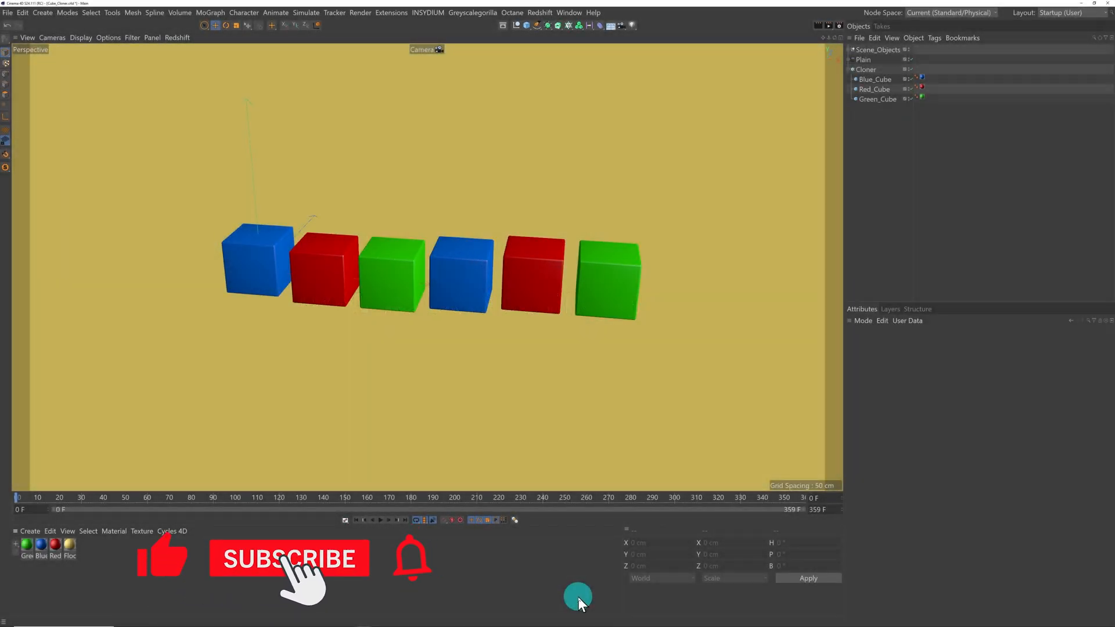
# - Play the cloned cubes' animation while examining the Plain effector's Formula Field falloff, and rewind to frame 0
pyautogui.click(382, 521)
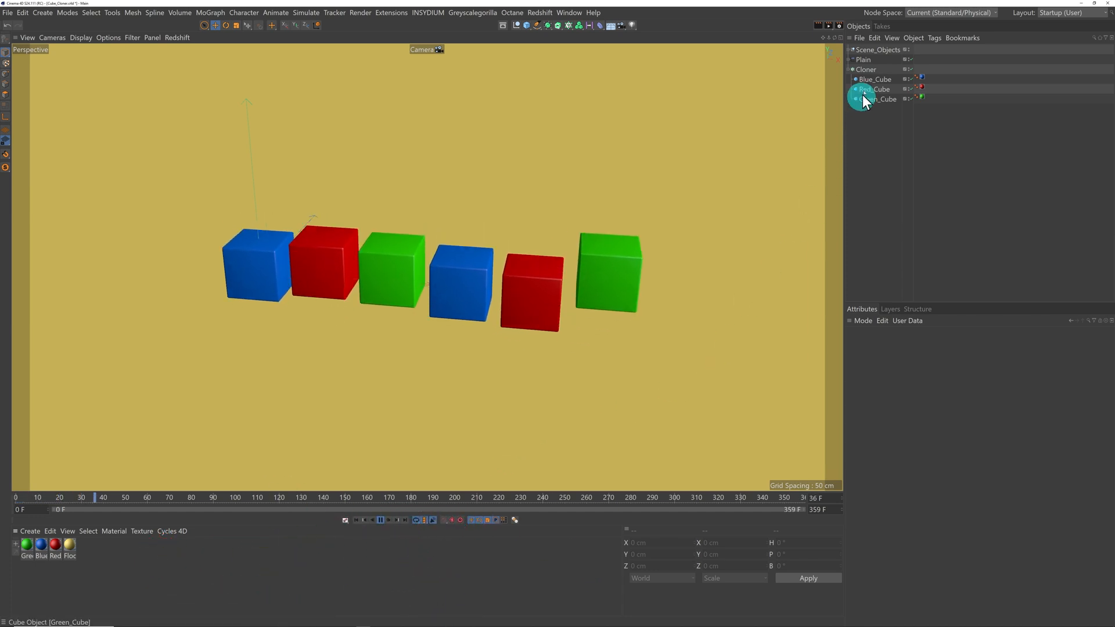
pyautogui.click(866, 61)
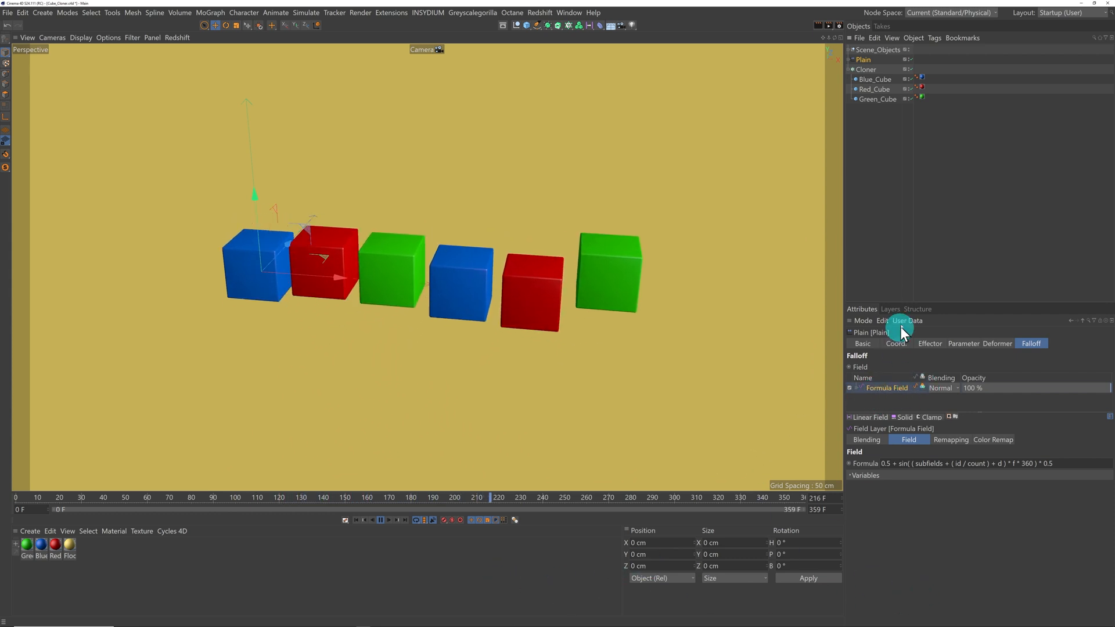
pyautogui.click(380, 519)
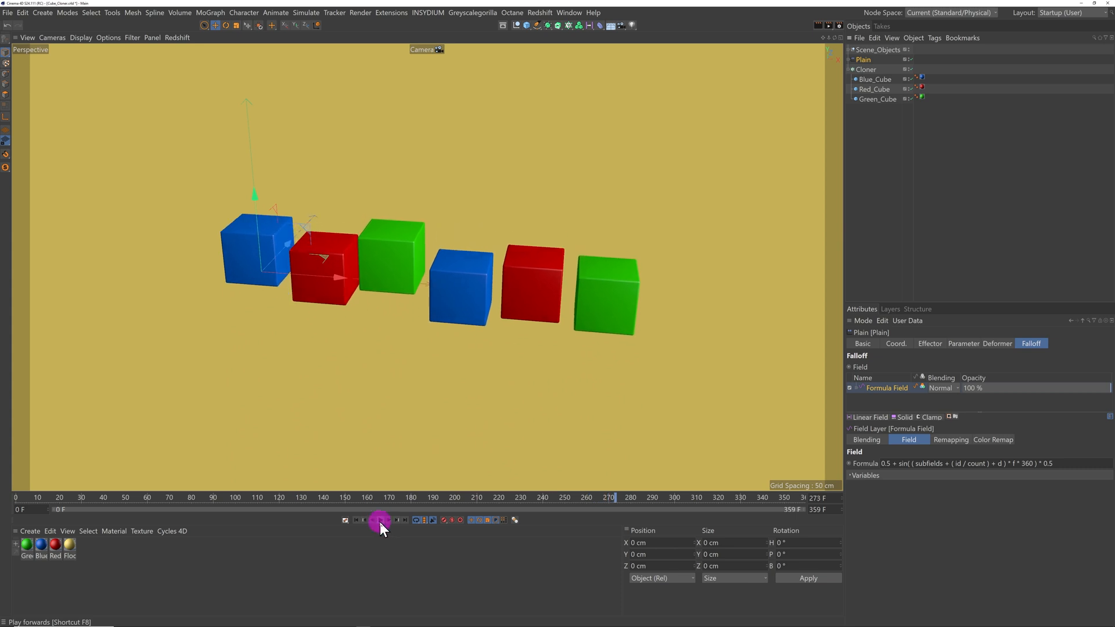
pyautogui.click(356, 521)
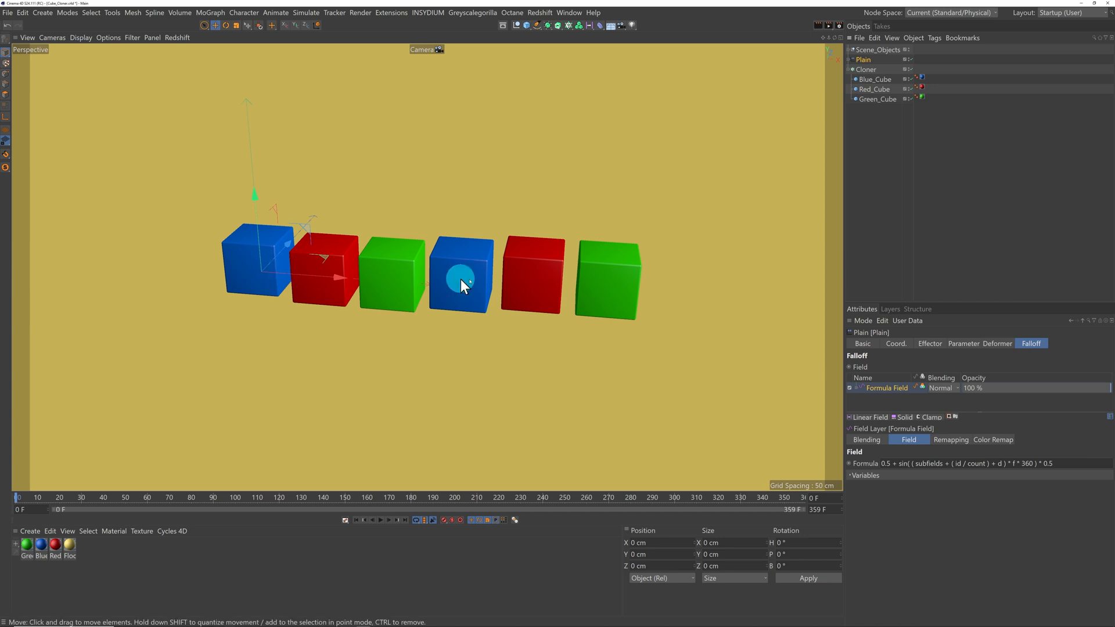
# - Temporarily disable the Cloner to view its three source cubes, select Blue_Cube, and re-enable the Cloner
pyautogui.click(911, 70)
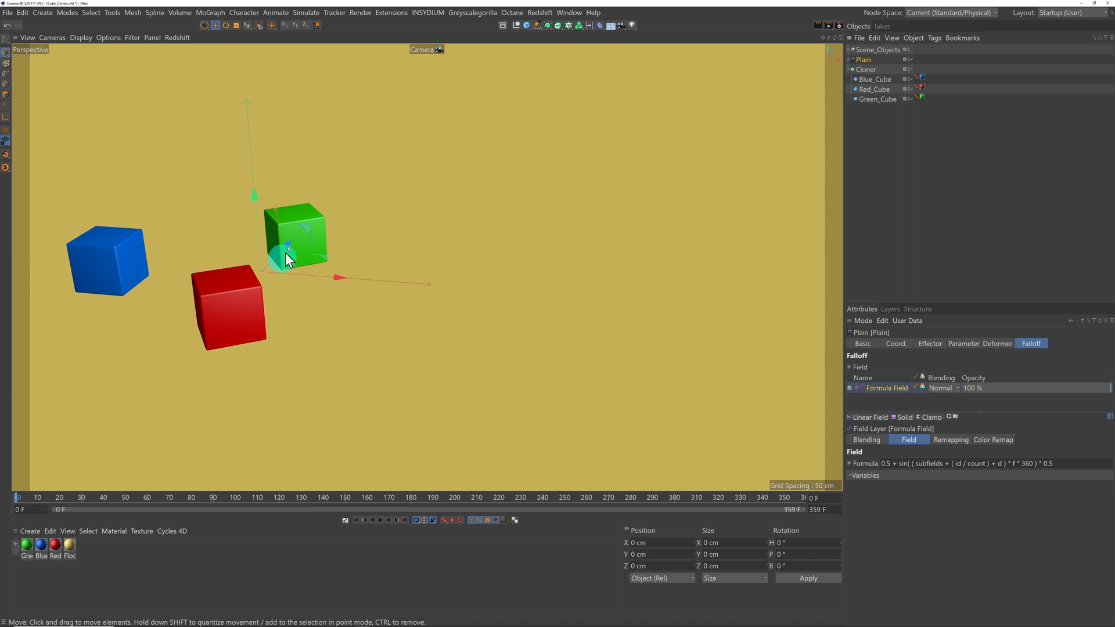
pyautogui.click(874, 80)
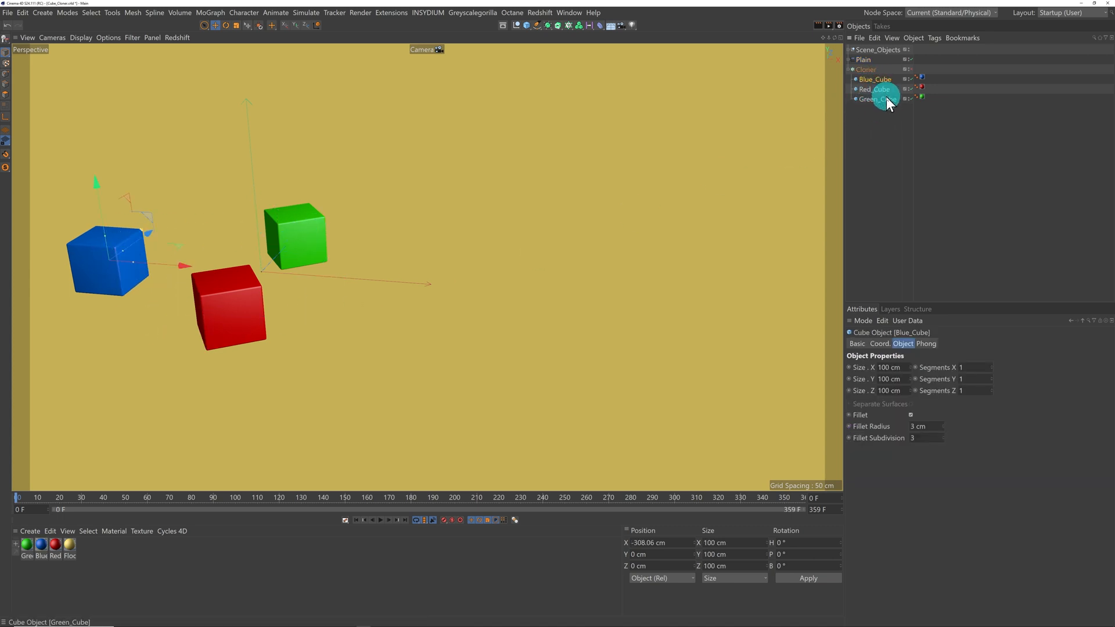
pyautogui.click(910, 69)
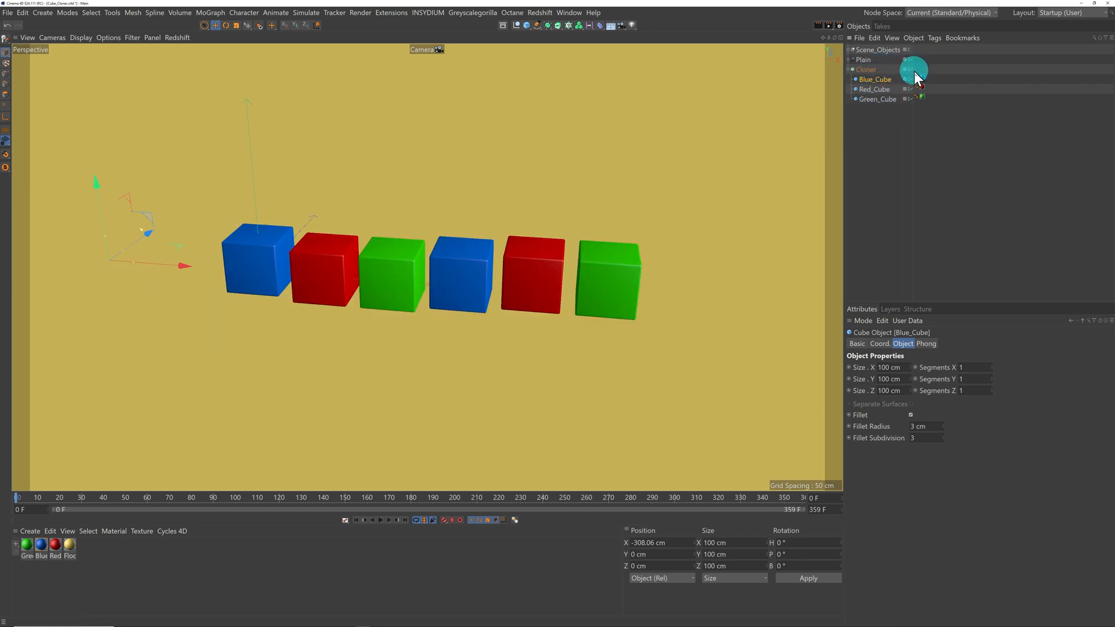
# - Add an External Compositing render tag to the Cloner object
pyautogui.click(872, 70)
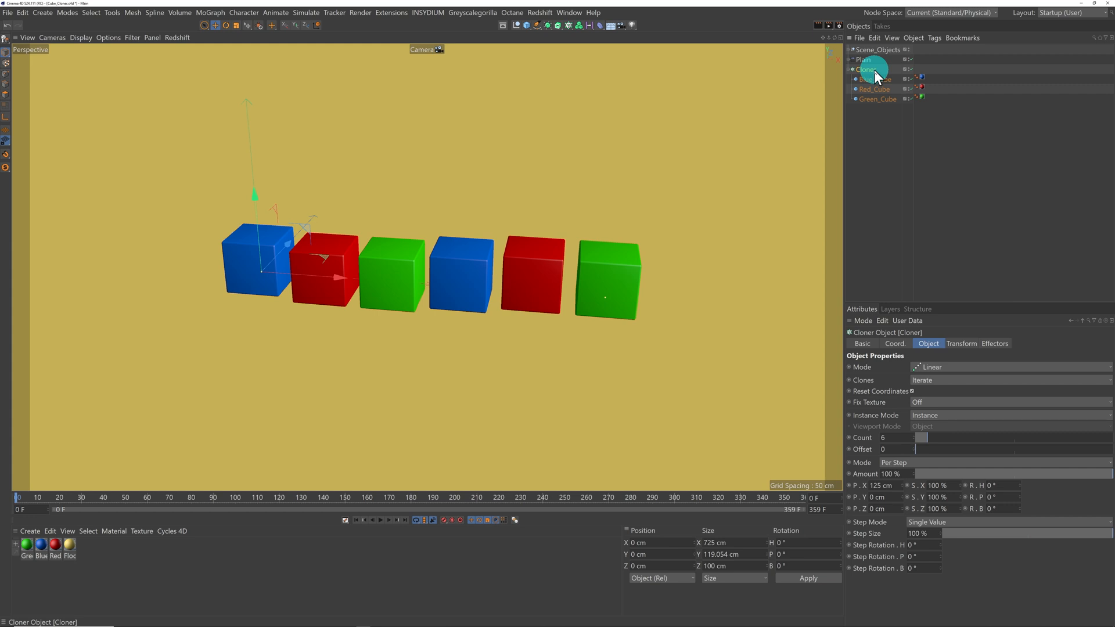
pyautogui.rightClick(874, 70)
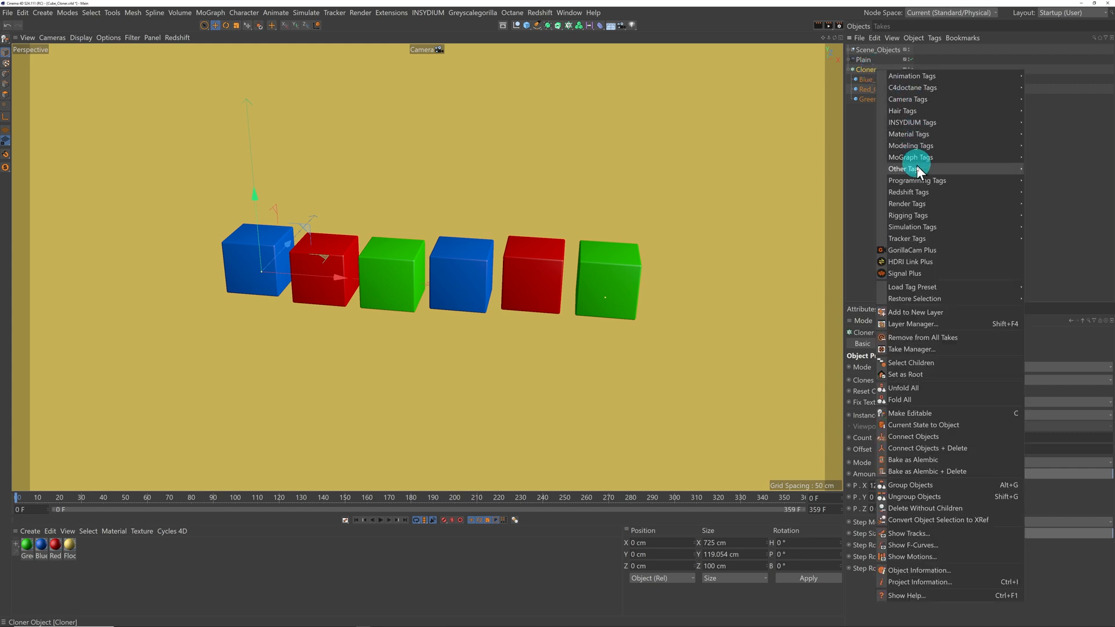
pyautogui.moveTo(913, 203)
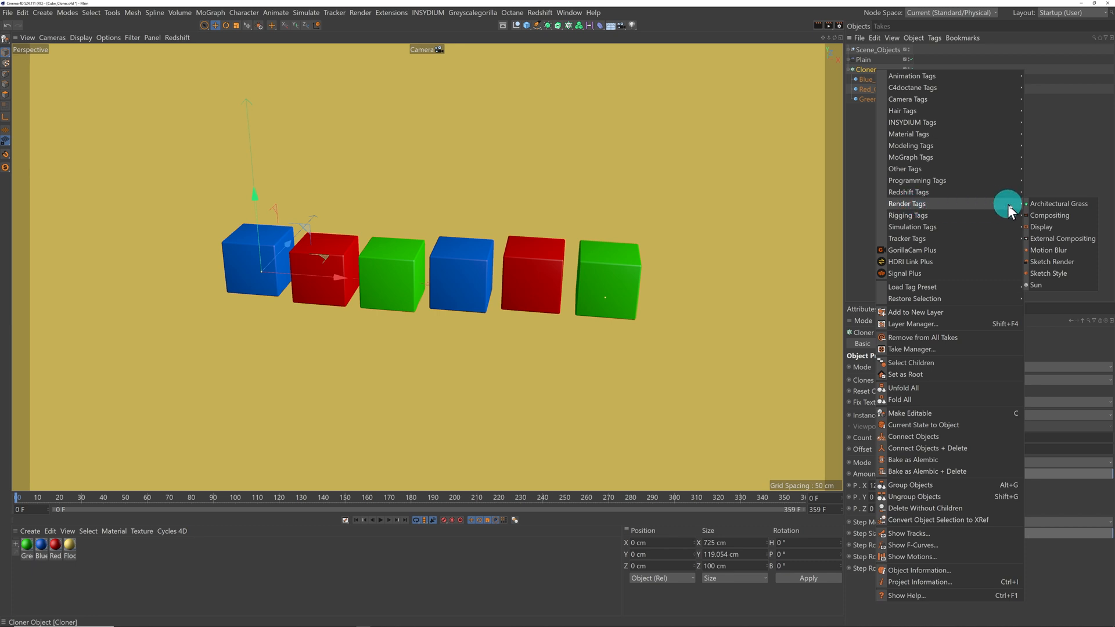
pyautogui.click(1051, 238)
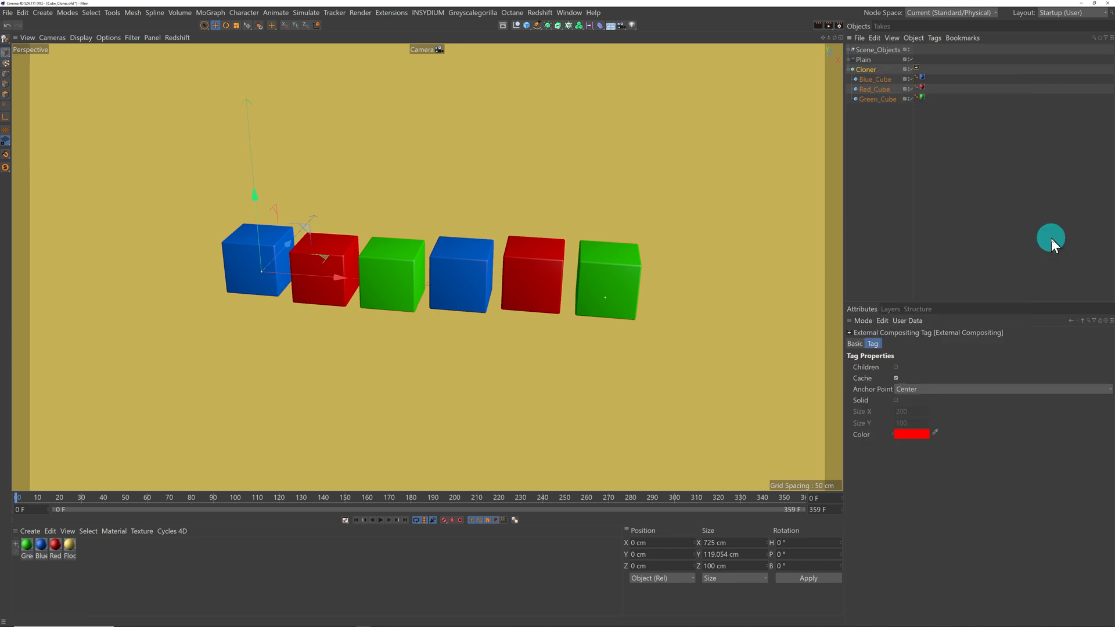
# - Enable saving a compositing project file for After Effects in the render settings, and save the Cinema 4D project
pyautogui.click(839, 25)
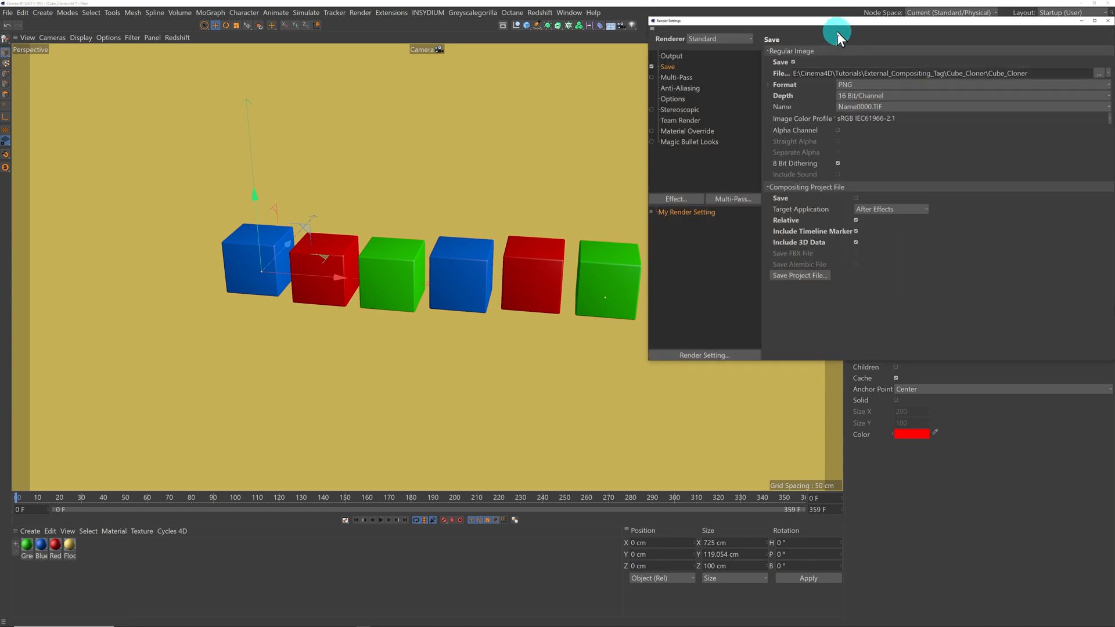
pyautogui.moveTo(834, 23); pyautogui.dragTo(525, 30)
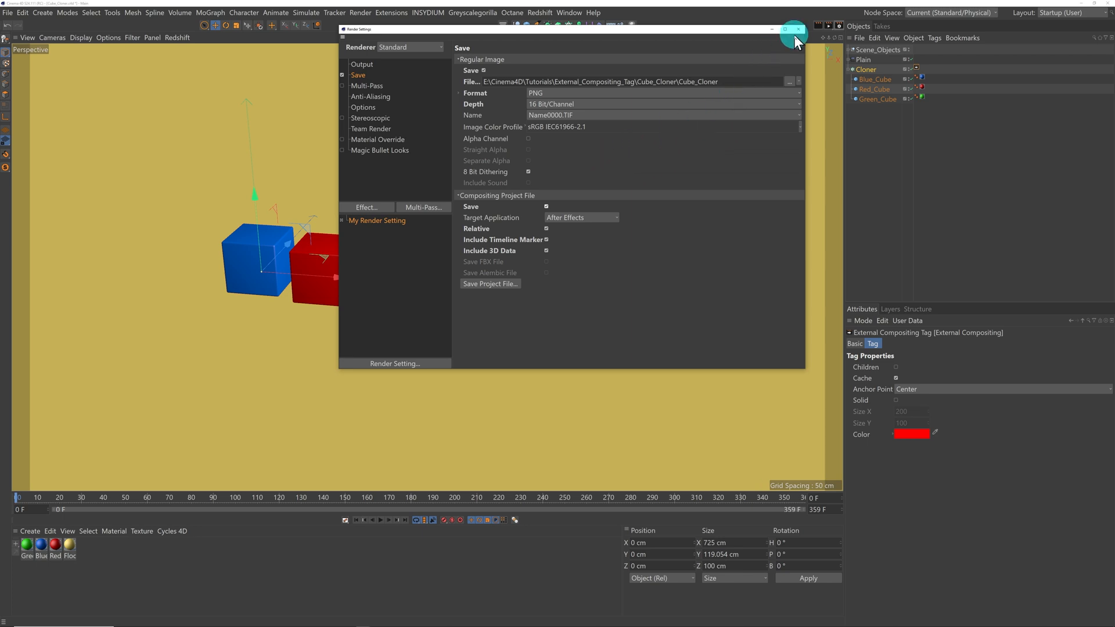
pyautogui.click(8, 13)
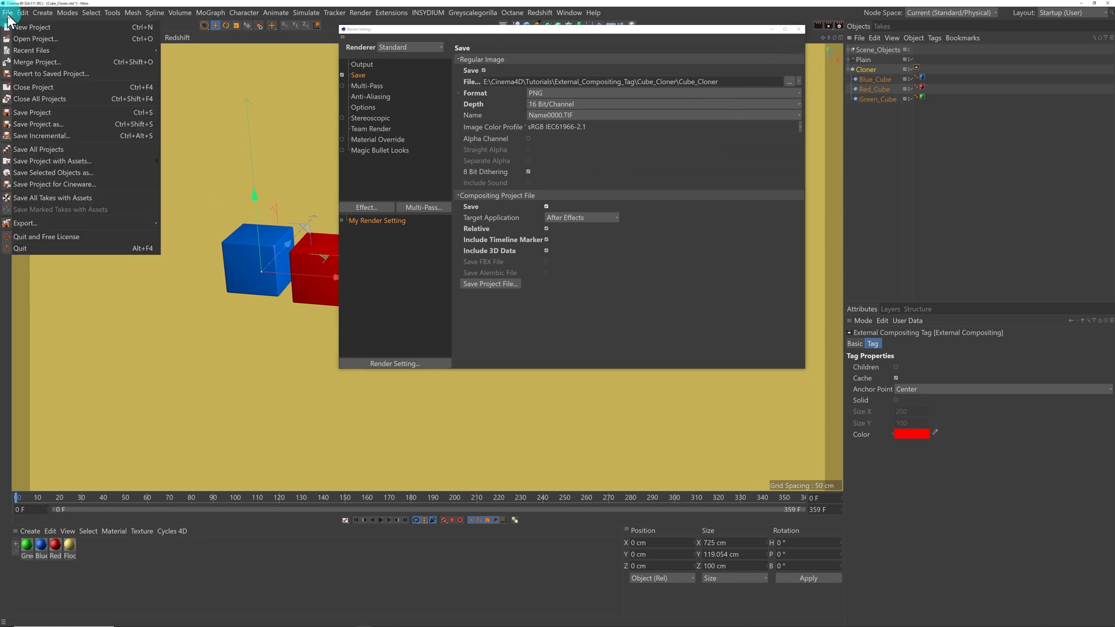
pyautogui.click(25, 110)
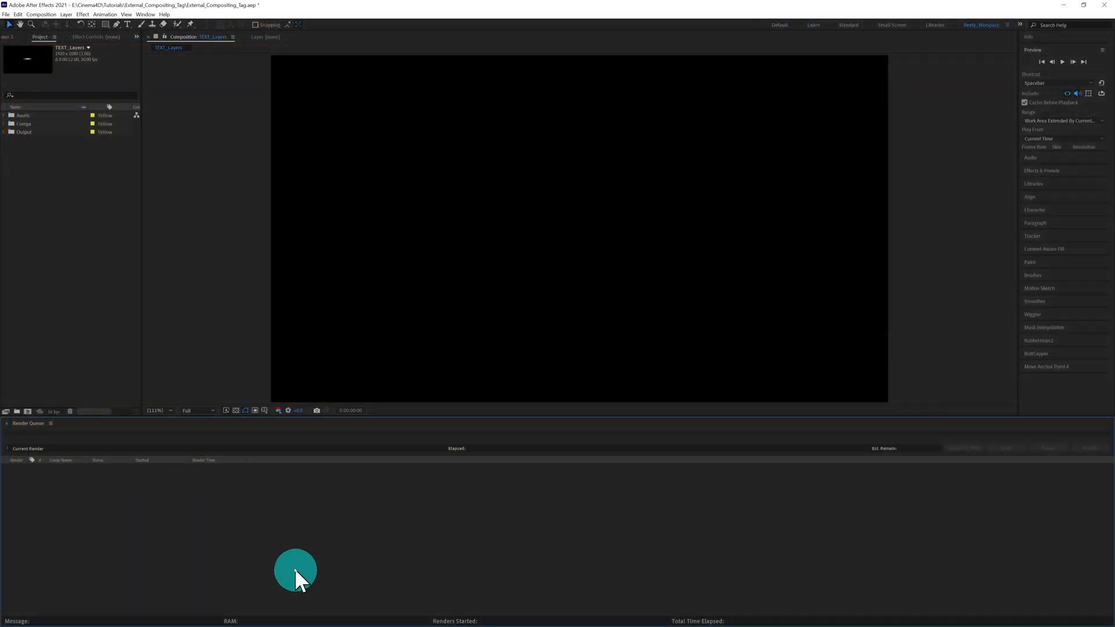
# - Import Cube_Cloner.aec from the Cube_Cloner folder and open its Cube_Cloner composition
pyautogui.doubleClick(85, 228)
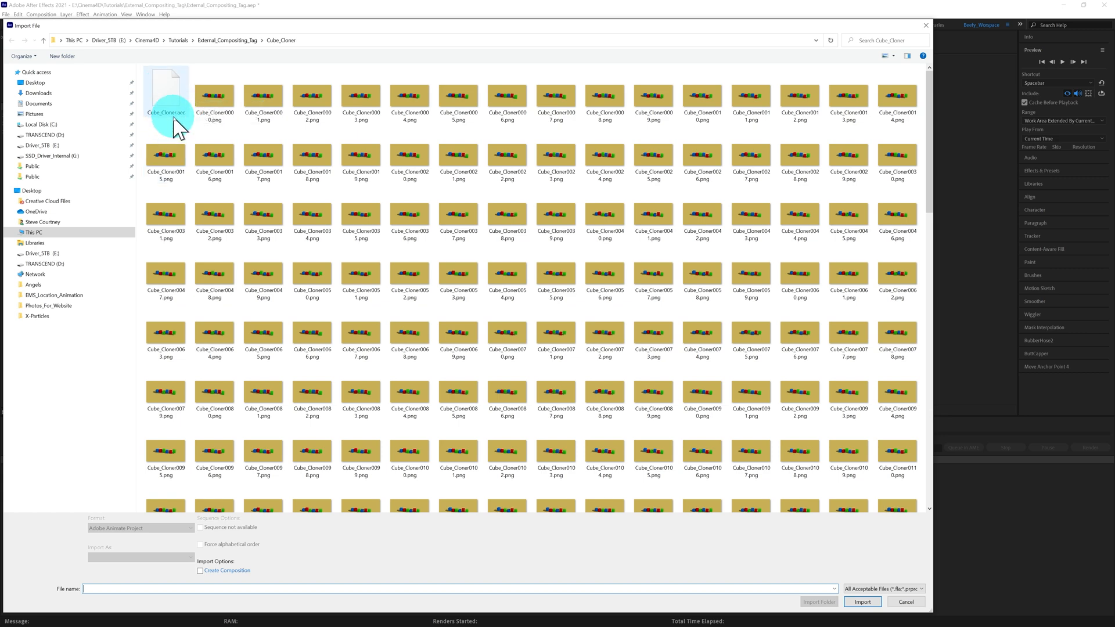
pyautogui.click(161, 95)
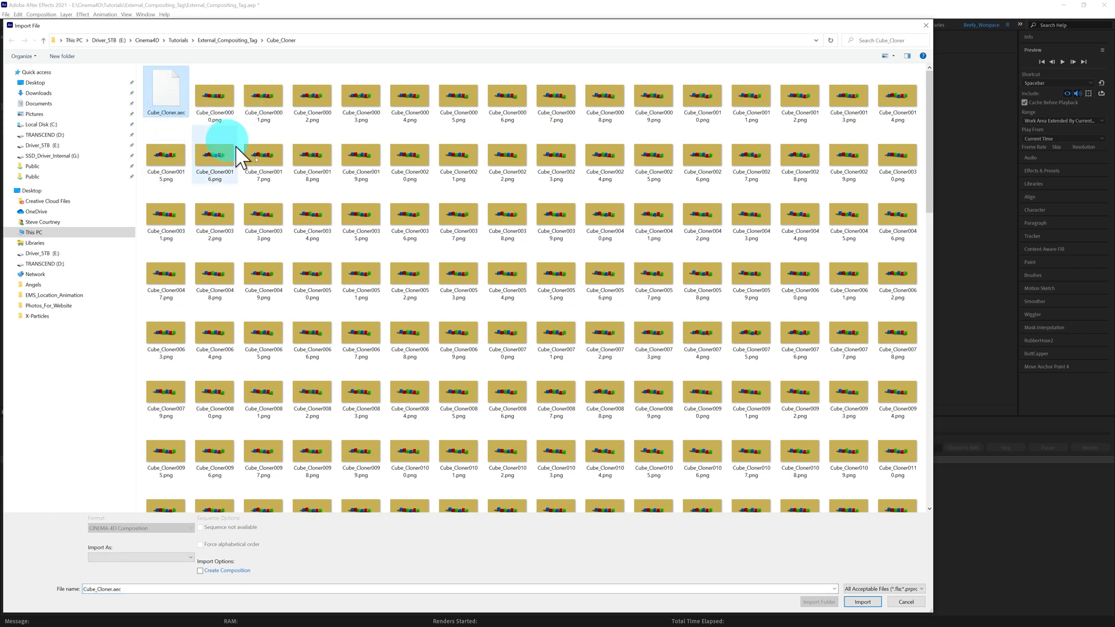
pyautogui.click(881, 605)
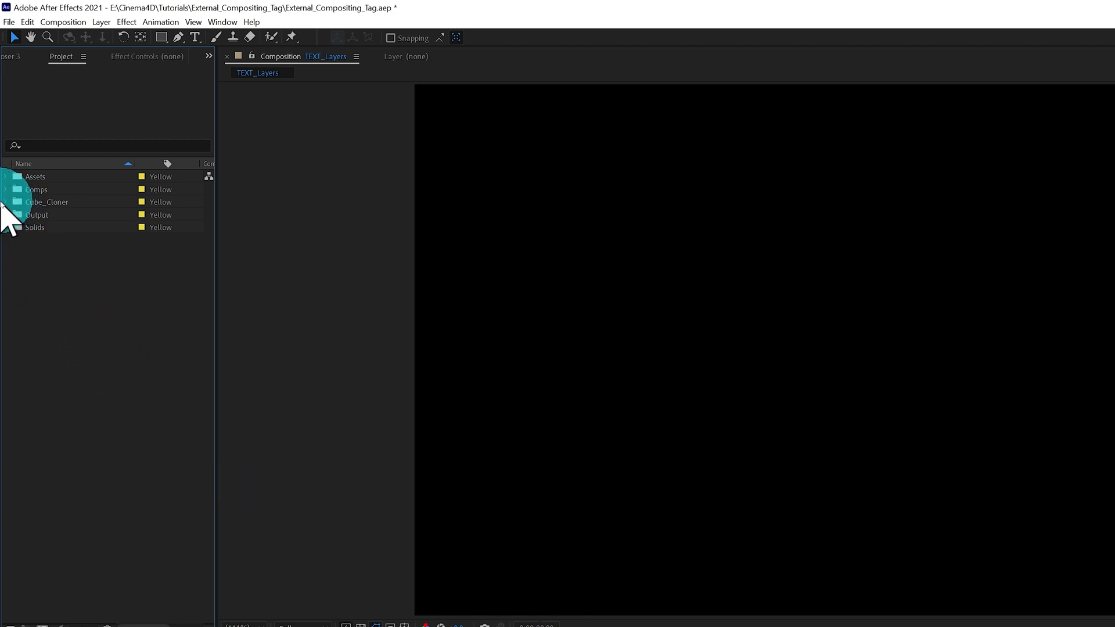
pyautogui.click(5, 202)
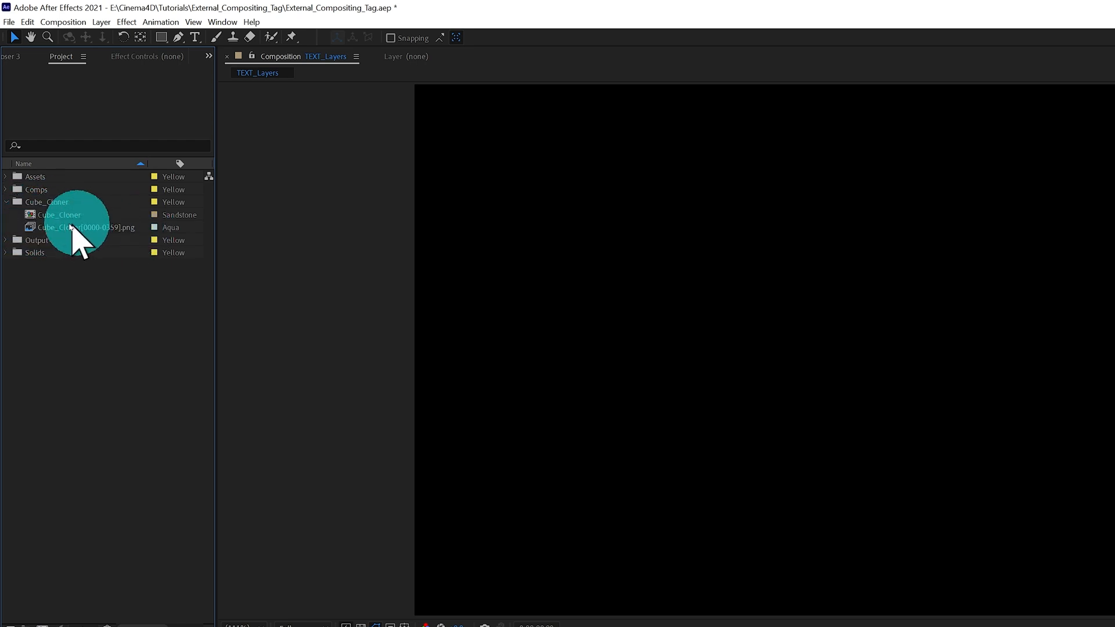
pyautogui.doubleClick(30, 215)
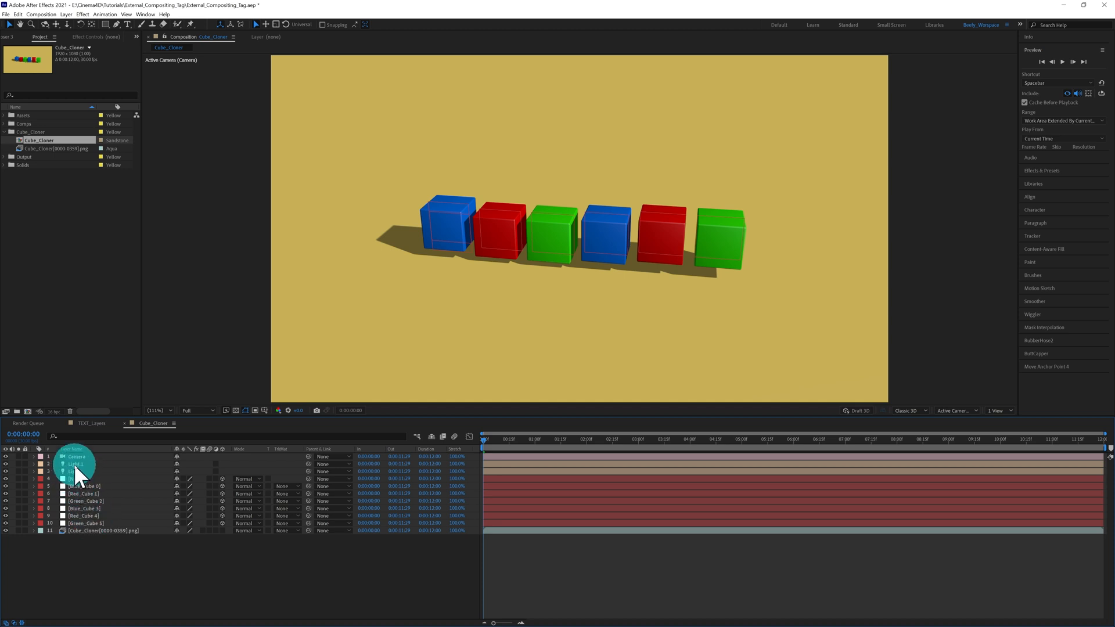
# - Delete the two light layers and the Null layer from the Cube_Cloner composition
pyautogui.click(74, 464)
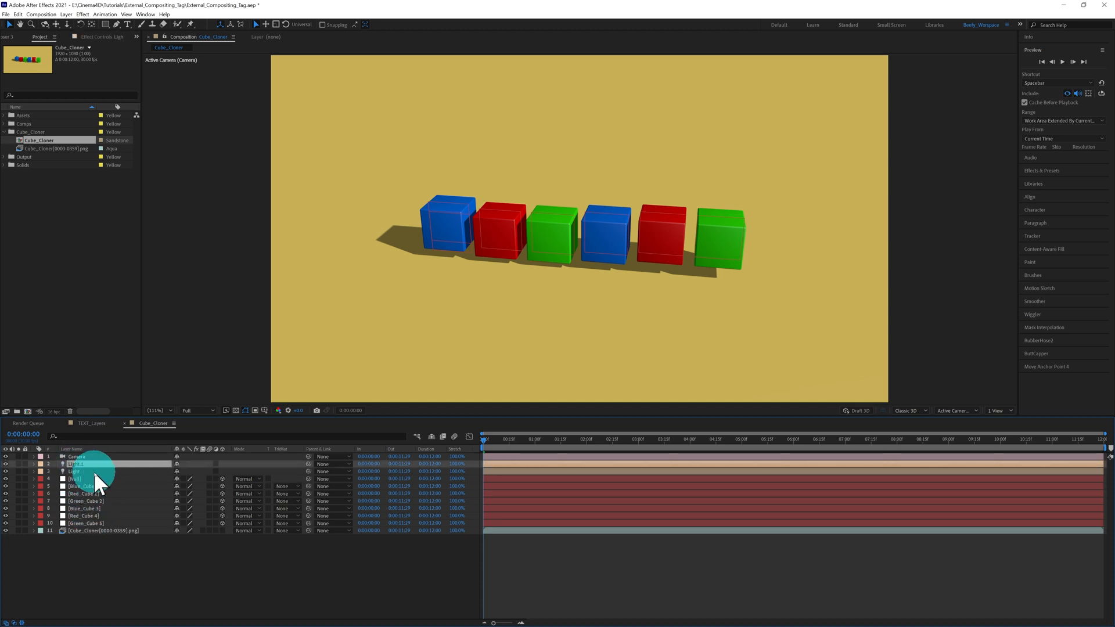
pyautogui.press('Delete')
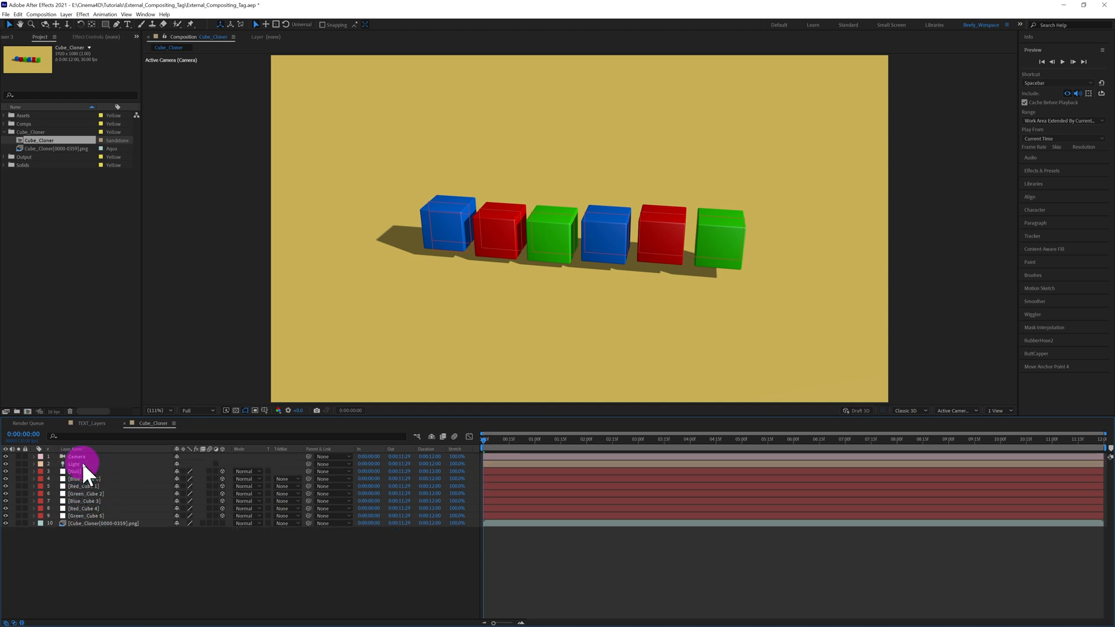
pyautogui.click(81, 463)
pyautogui.press('Delete')
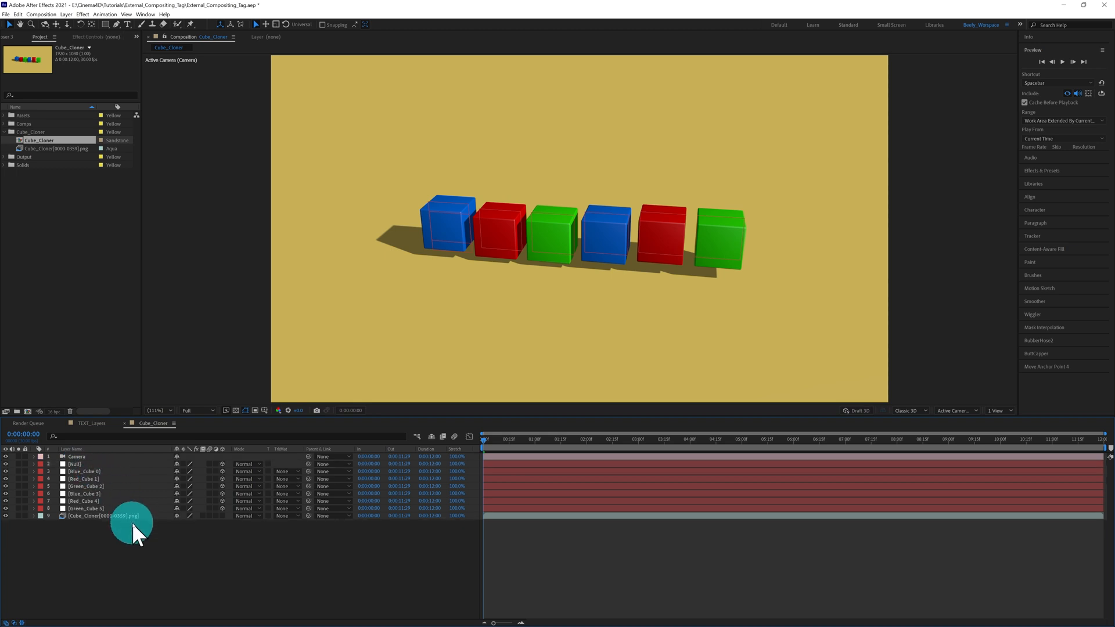
pyautogui.click(75, 464)
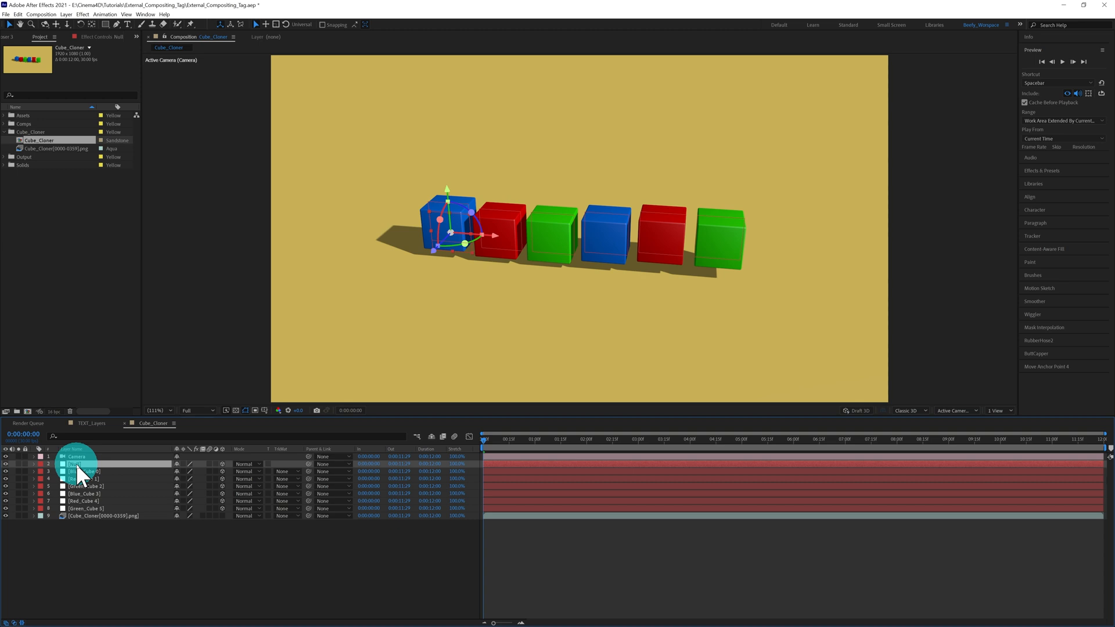
pyautogui.press('Delete')
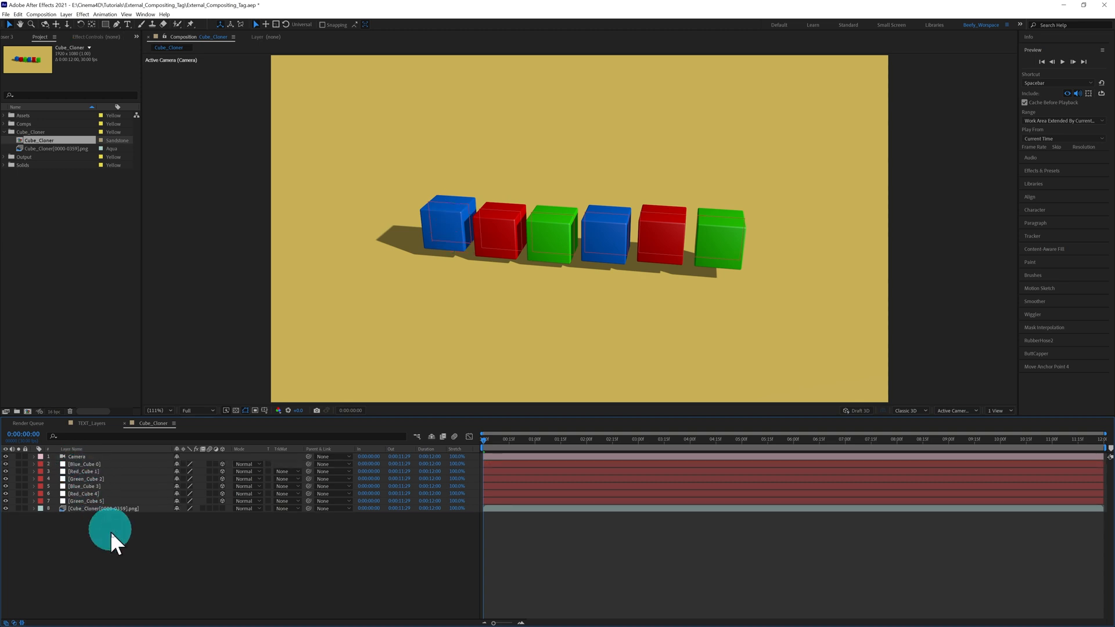
# - Select the six cube null layers one after another to check which cloned cube each one follows
pyautogui.click(75, 464)
pyautogui.click(78, 471)
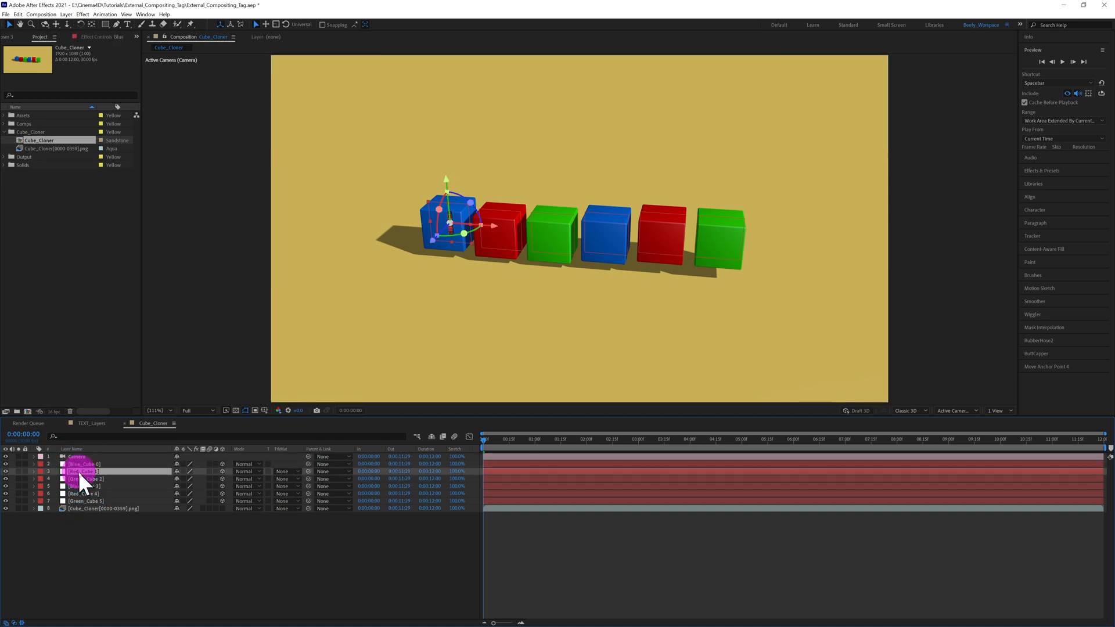
pyautogui.click(79, 478)
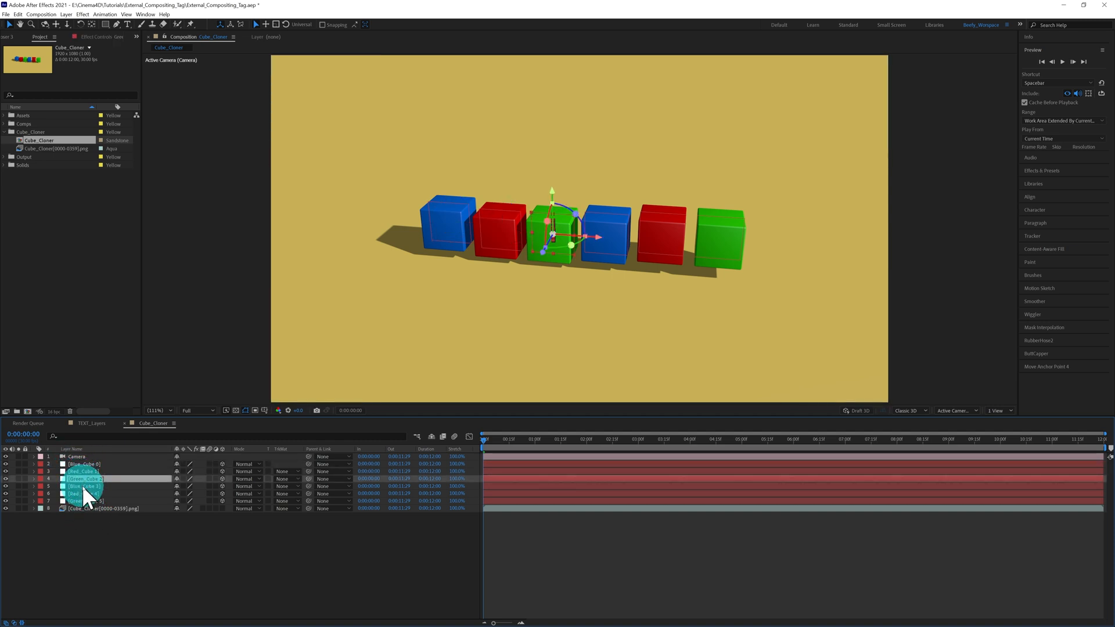
pyautogui.click(82, 486)
pyautogui.click(83, 493)
pyautogui.click(83, 500)
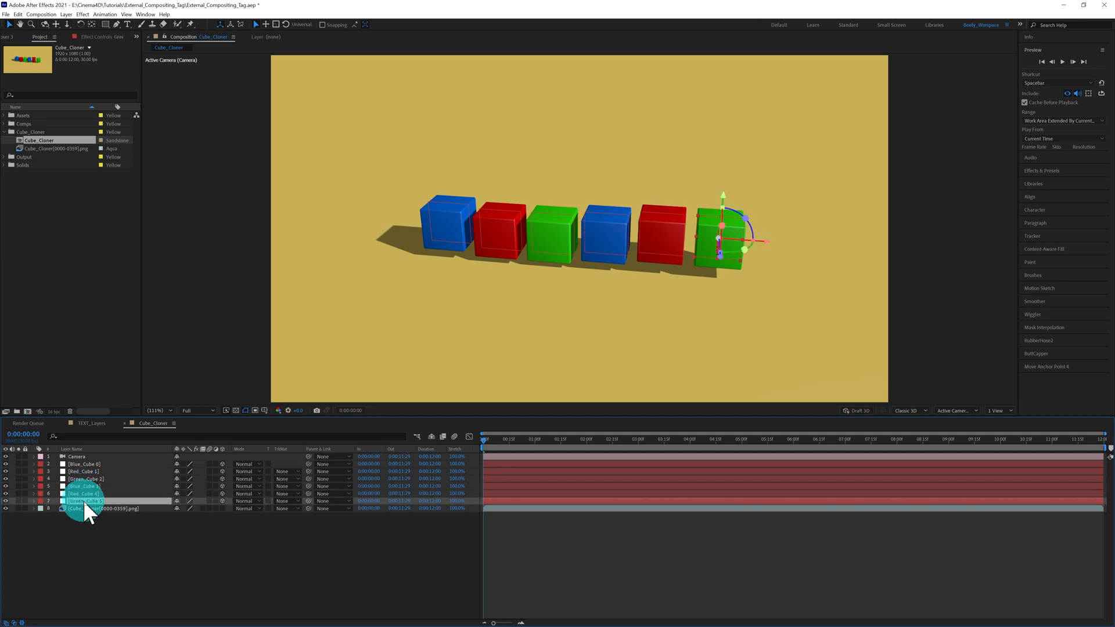
pyautogui.click(106, 534)
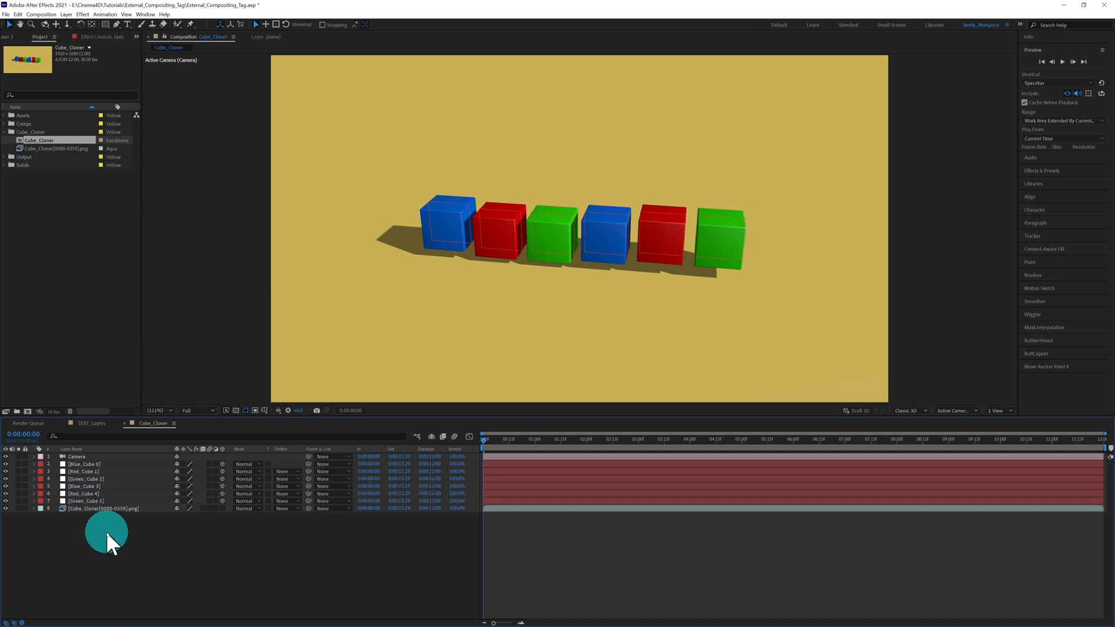
# - Copy the GREEN, BLUE and RED text layers from the TEXT_Layers composition into Cube_Cloner
pyautogui.click(87, 422)
pyautogui.moveTo(83, 555); pyautogui.dragTo(76, 512)
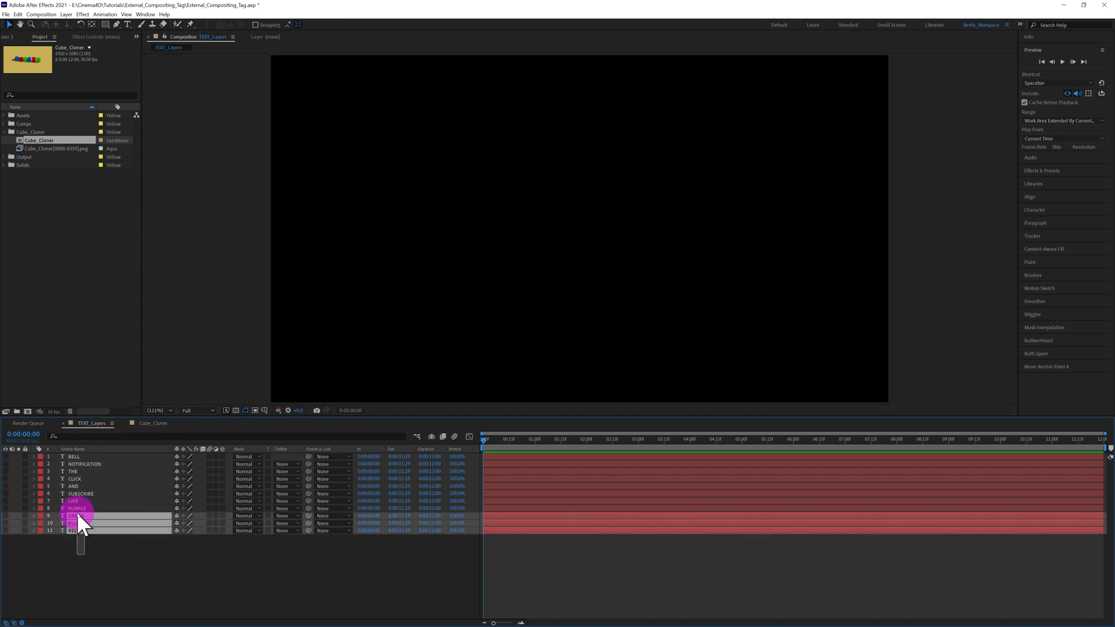
pyautogui.hotkey('ctrl', 'c')
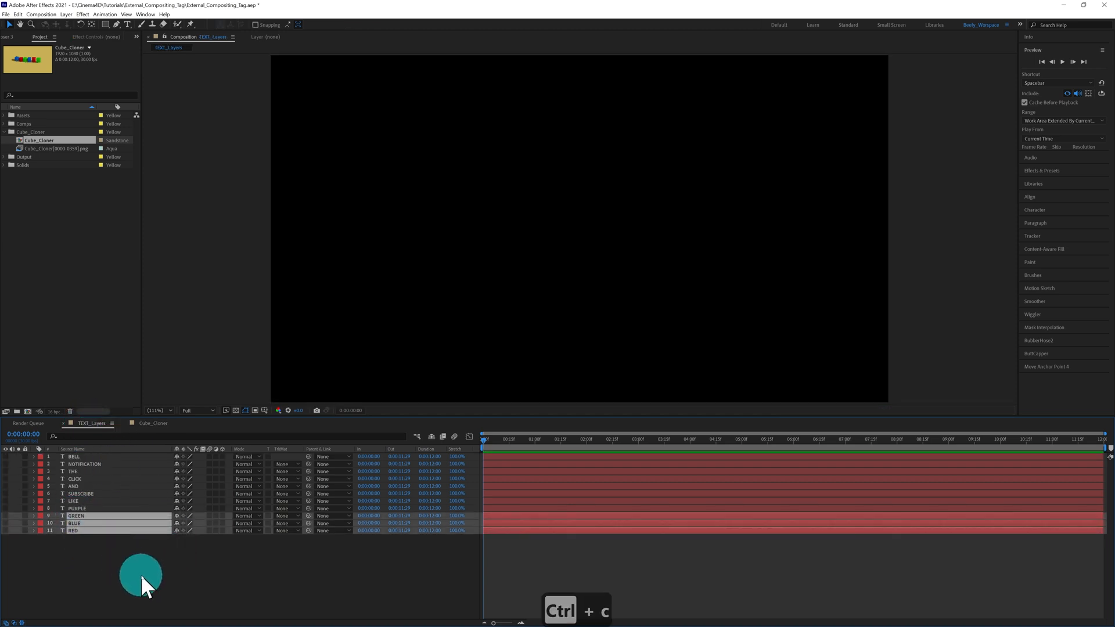
pyautogui.click(164, 425)
pyautogui.hotkey('ctrl', 'v')
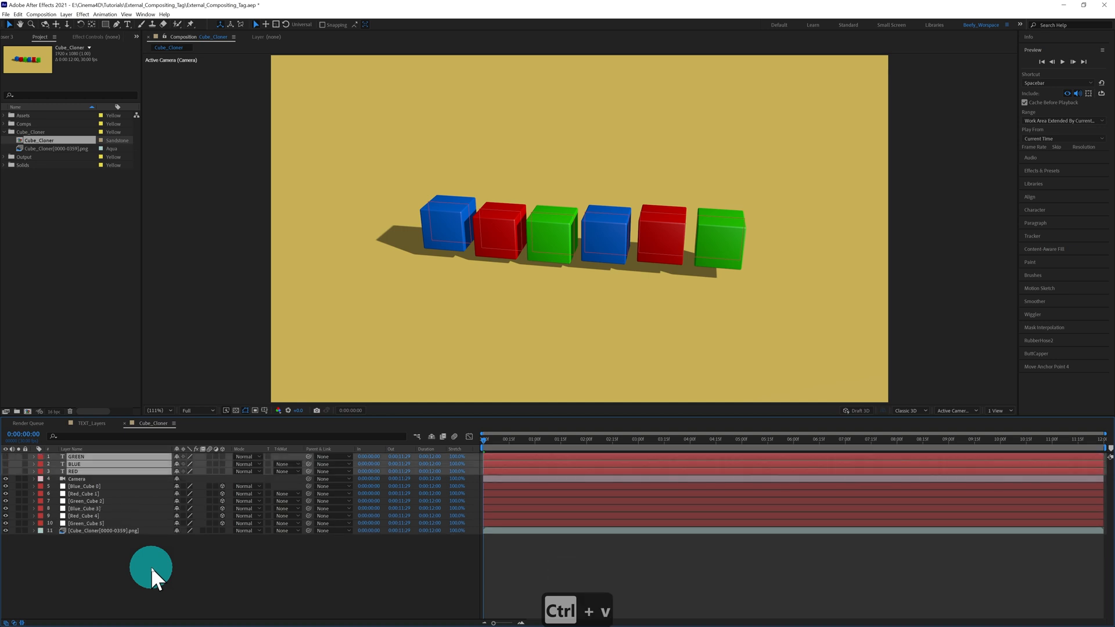
# - Reorder the text layers as BLUE, RED, GREEN, then duplicate all three and place the copies directly below the originals
pyautogui.moveTo(110, 464)
pyautogui.mouseDown()
pyautogui.moveTo(106, 454)
pyautogui.moveTo(94, 461)
pyautogui.mouseUp()
pyautogui.click(94, 470)
pyautogui.click(97, 457)
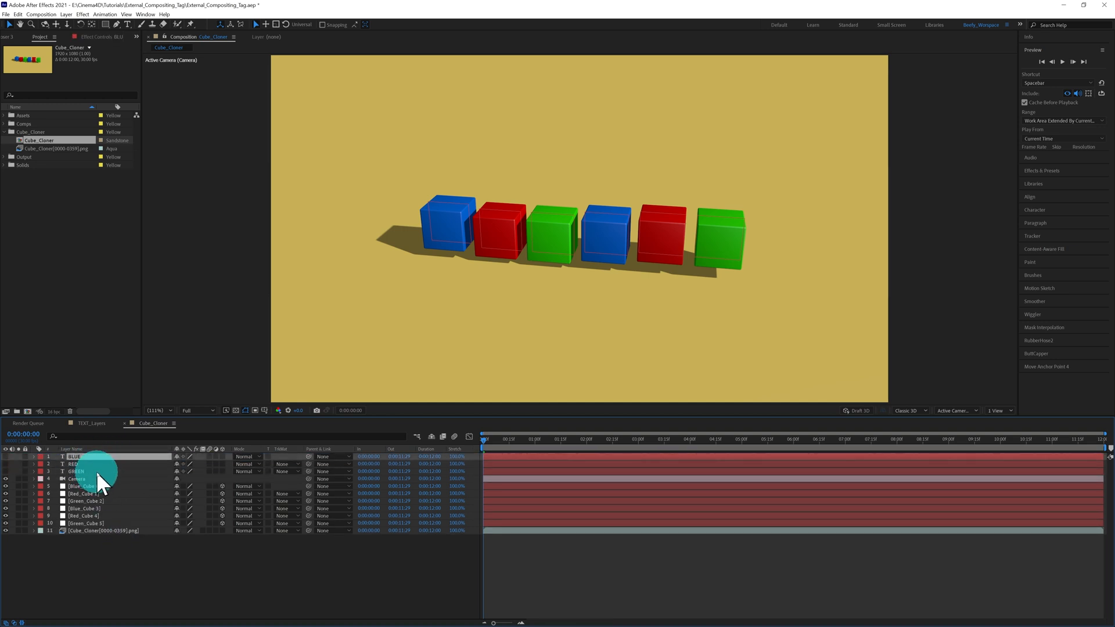
pyautogui.keyDown('shift'); pyautogui.click(96, 471); pyautogui.keyUp('shift')
pyautogui.hotkey('ctrl', 'd')
pyautogui.moveTo(100, 476)
pyautogui.mouseDown()
pyautogui.moveTo(105, 509)
pyautogui.moveTo(96, 492)
pyautogui.mouseUp()
pyautogui.click(109, 457)
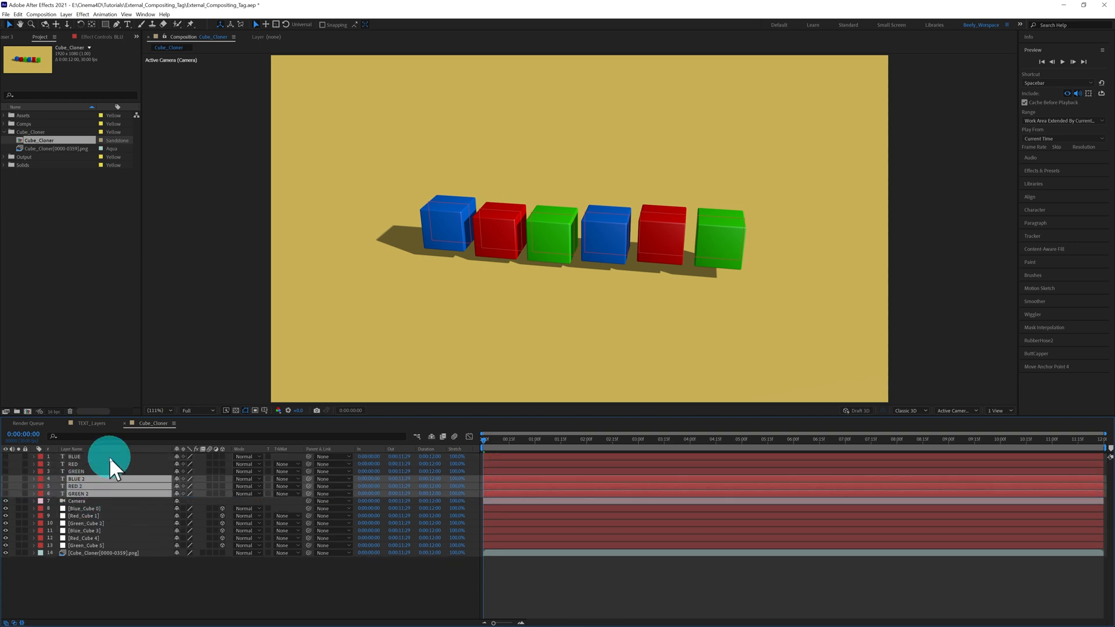
# - Parent each of the six text layers to its matching cube null, from Blue_Cube 0 through Green_Cube 5
pyautogui.moveTo(308, 457); pyautogui.dragTo(104, 508)
pyautogui.moveTo(308, 463); pyautogui.dragTo(111, 531)
pyautogui.moveTo(308, 487); pyautogui.dragTo(103, 538)
pyautogui.moveTo(309, 494); pyautogui.dragTo(107, 545)
# - Make all six text layers visible and turn them into 3D layers
pyautogui.moveTo(6, 456); pyautogui.dragTo(6, 494)
pyautogui.click(222, 456)
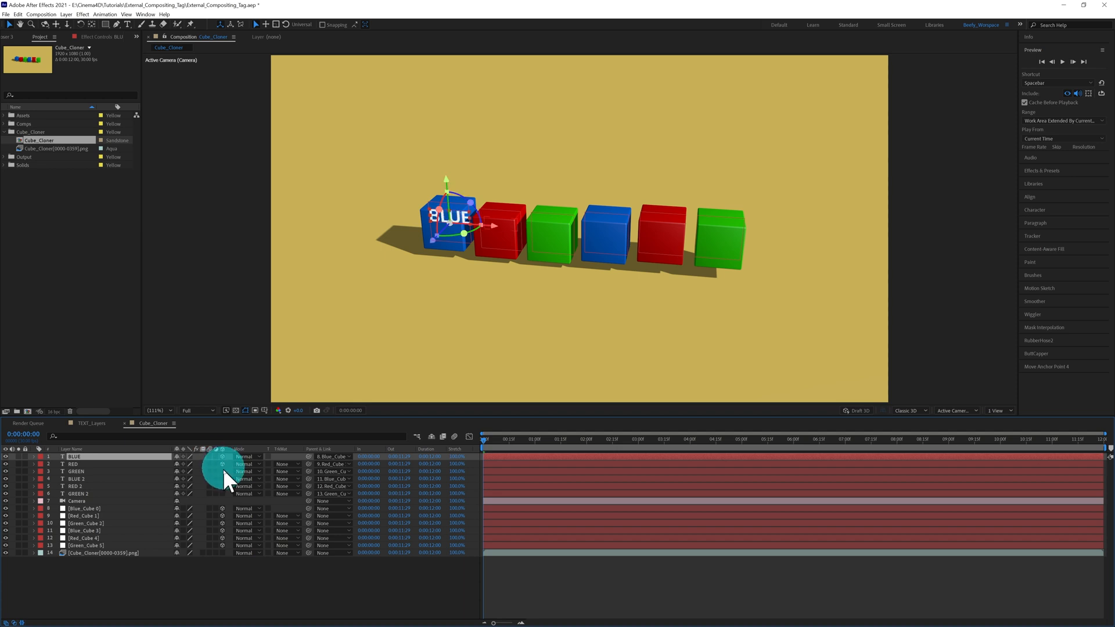
pyautogui.moveTo(222, 468); pyautogui.dragTo(222, 493)
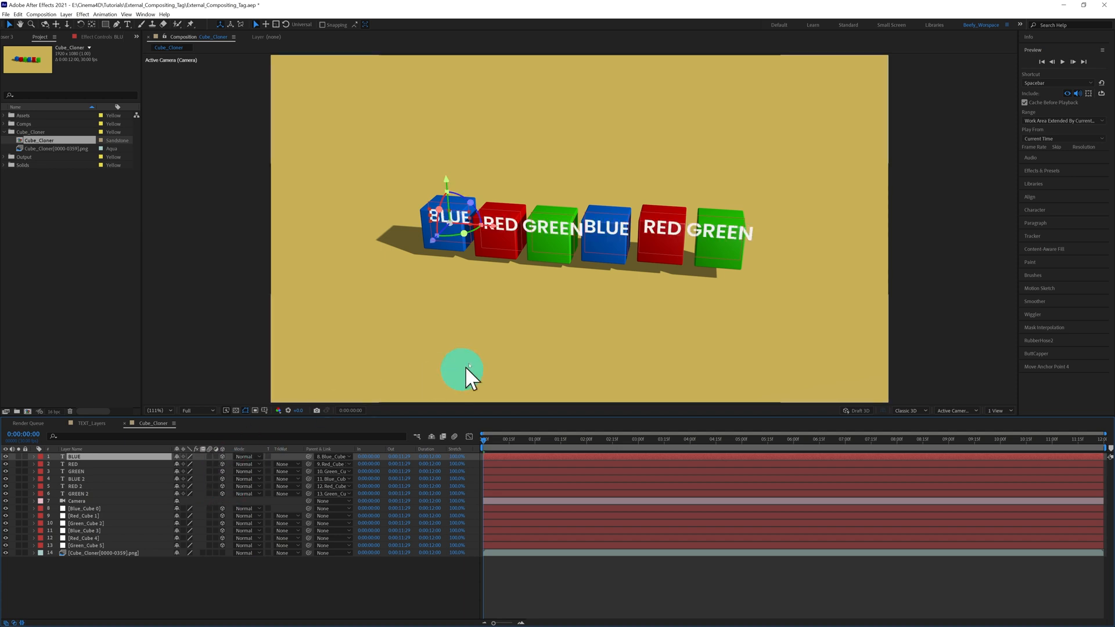
# - Raise the first BLUE, RED and GREEN text layers to the top edges of their cubes
pyautogui.moveTo(446, 181); pyautogui.dragTo(444, 160)
pyautogui.moveTo(492, 208); pyautogui.dragTo(491, 208)
pyautogui.click(503, 228)
pyautogui.moveTo(544, 236); pyautogui.dragTo(530, 238)
pyautogui.moveTo(492, 188); pyautogui.dragTo(491, 175)
pyautogui.moveTo(482, 235); pyautogui.dragTo(487, 230)
pyautogui.click(550, 228)
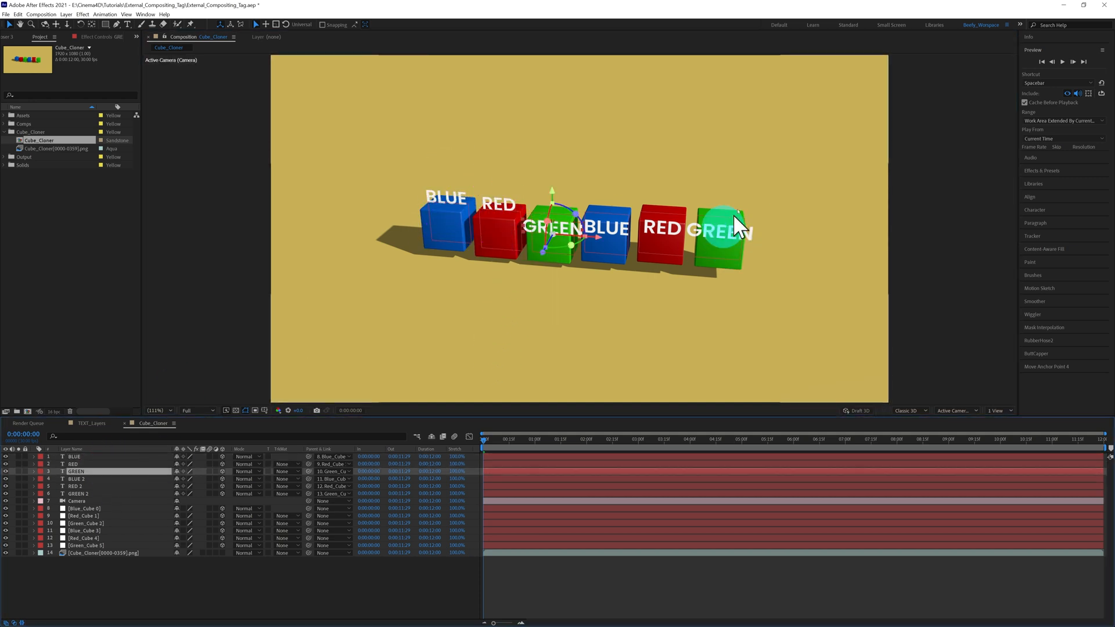
pyautogui.moveTo(597, 237); pyautogui.dragTo(593, 237)
pyautogui.moveTo(549, 198); pyautogui.dragTo(599, 174)
# - Raise the BLUE 2, RED 2 and GREEN 2 text layers to the top edges of their cubes
pyautogui.click(116, 479)
pyautogui.click(82, 486)
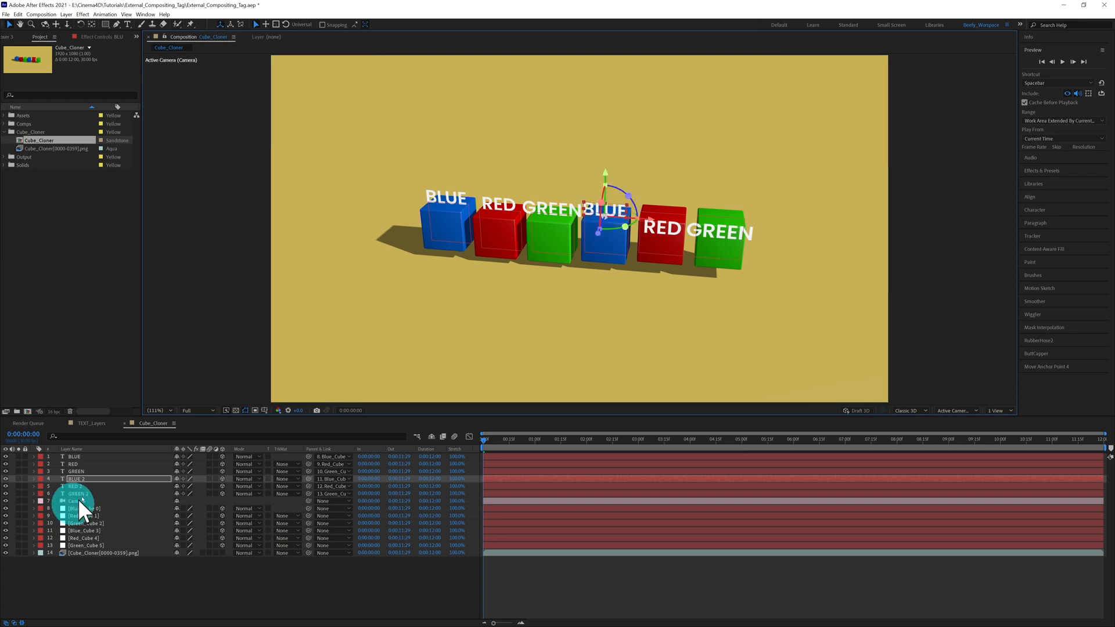
pyautogui.moveTo(663, 233); pyautogui.dragTo(663, 227)
pyautogui.click(91, 494)
pyautogui.moveTo(723, 254); pyautogui.dragTo(724, 236)
pyautogui.click(301, 598)
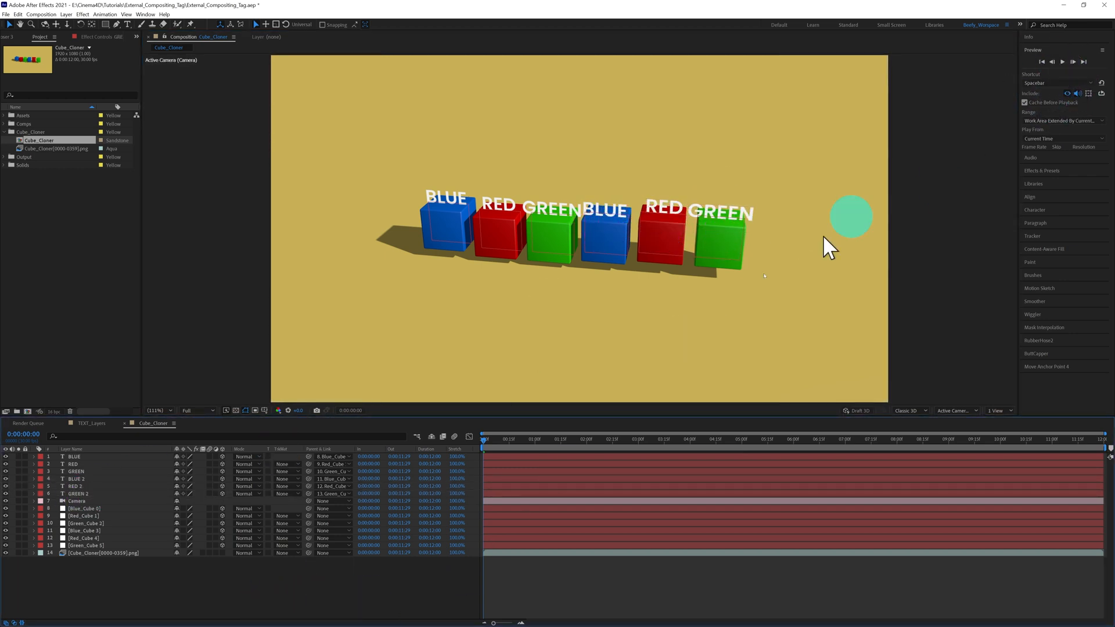
# - Scrub through the timeline and play the composition from the start to check that the text follows the moving cubes
pyautogui.moveTo(483, 441); pyautogui.dragTo(992, 482)
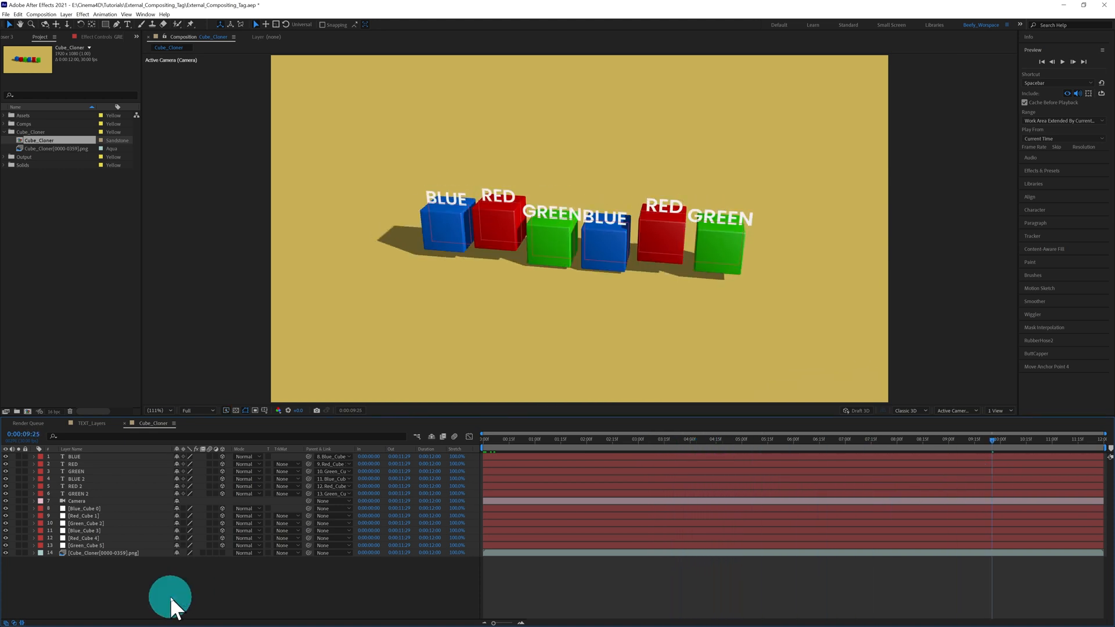
pyautogui.click(1063, 61)
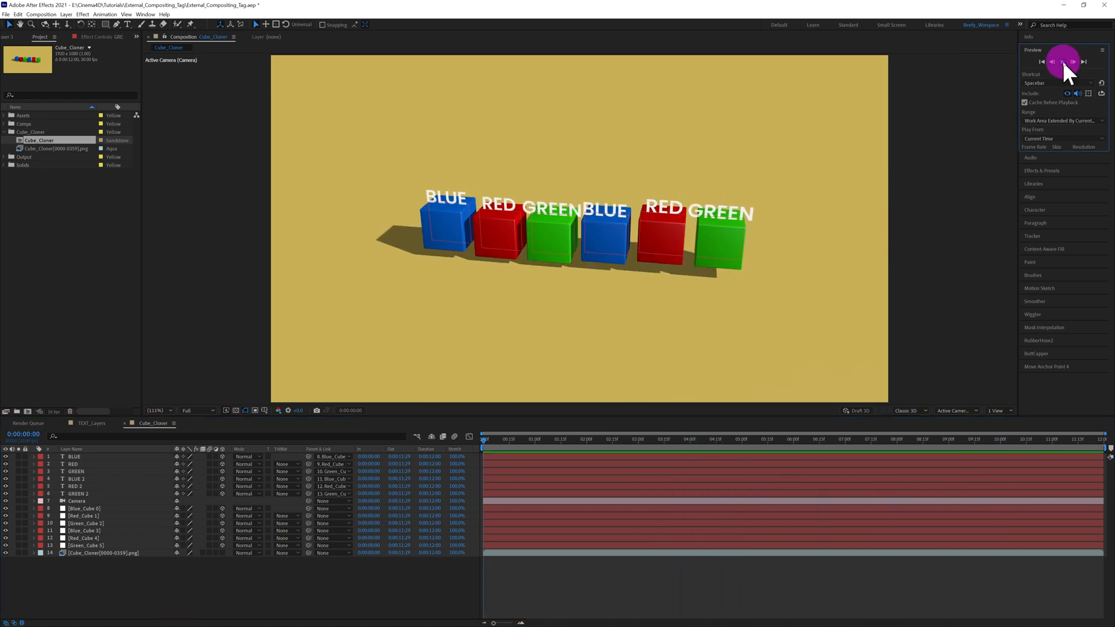
pyautogui.click(1043, 62)
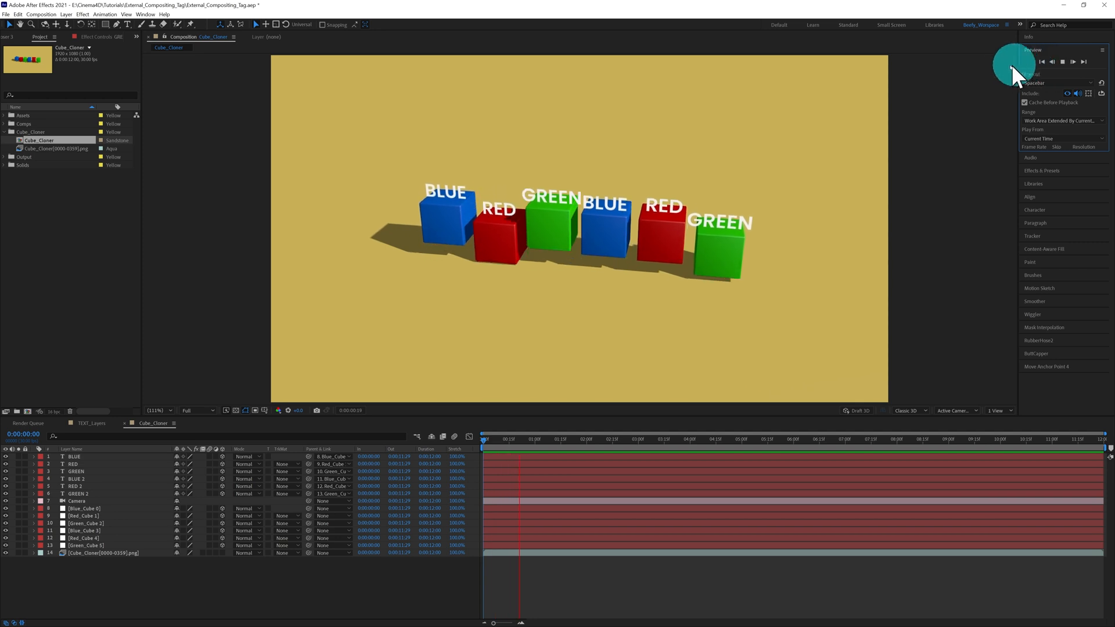